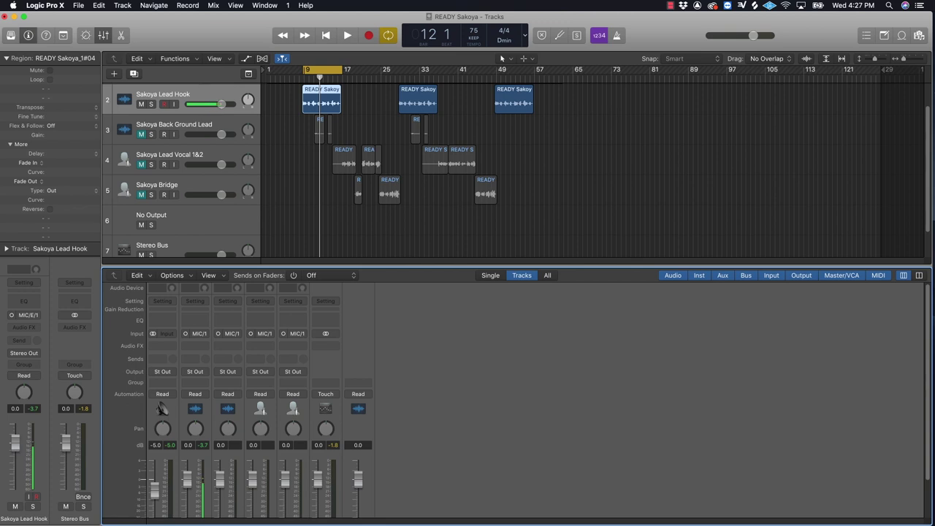
Reset the Beat channel's volume fader to 0.0 dB and play the looped hook section to check the levels
{"action": "scroll", "coordinate": [373, 212], "scroll_direction": "up", "scroll_amount": 1}
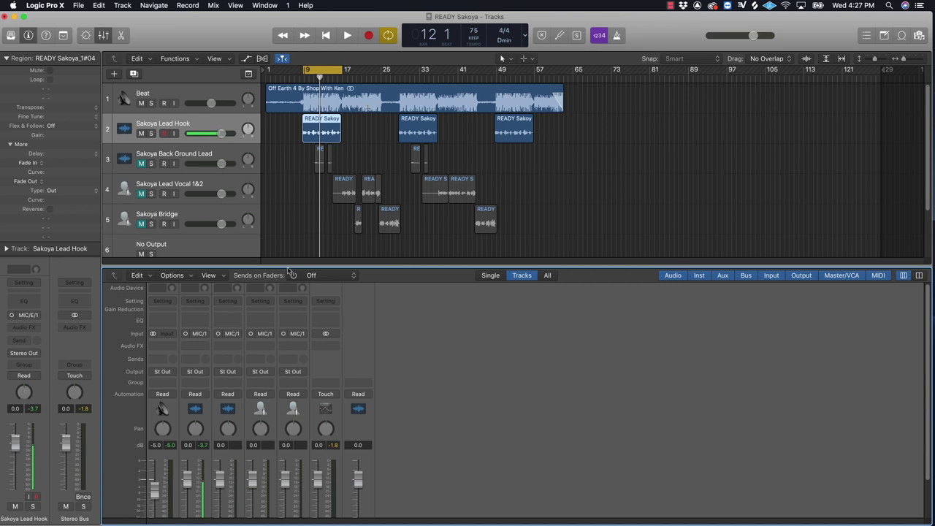
{"action": "scroll", "coordinate": [152, 460], "scroll_direction": "down", "scroll_amount": 3}
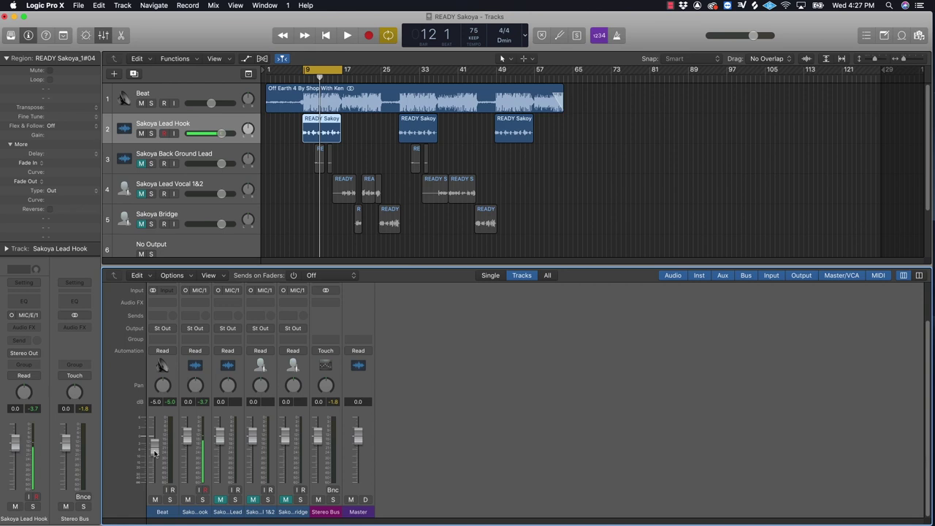
{"action": "left_click_drag", "start_coordinate": [154, 453], "coordinate": [154, 484]}
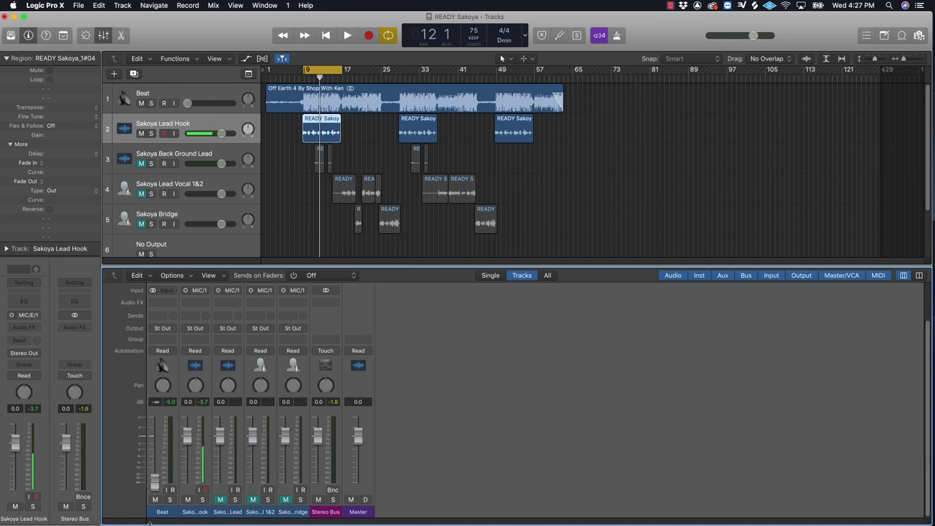
{"action": "left_click", "coordinate": [154, 484], "text": "alt"}
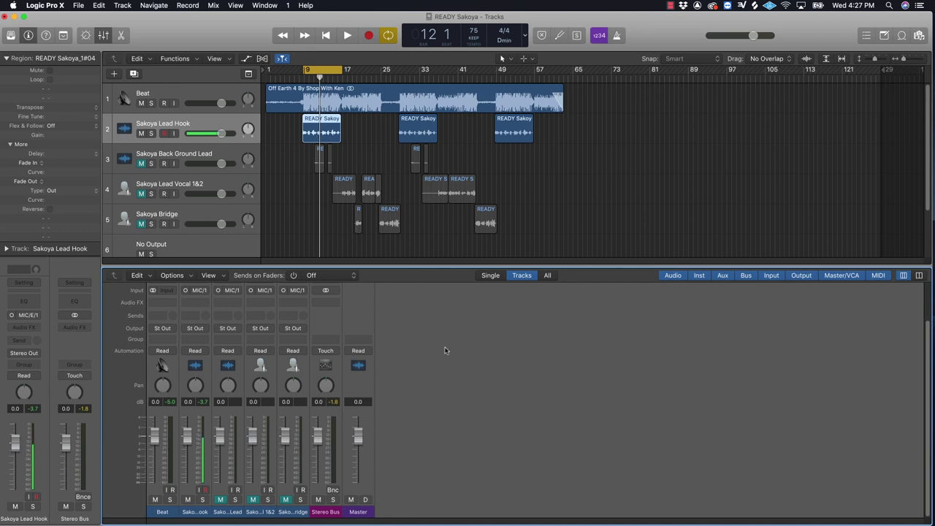
{"action": "key", "text": "space"}
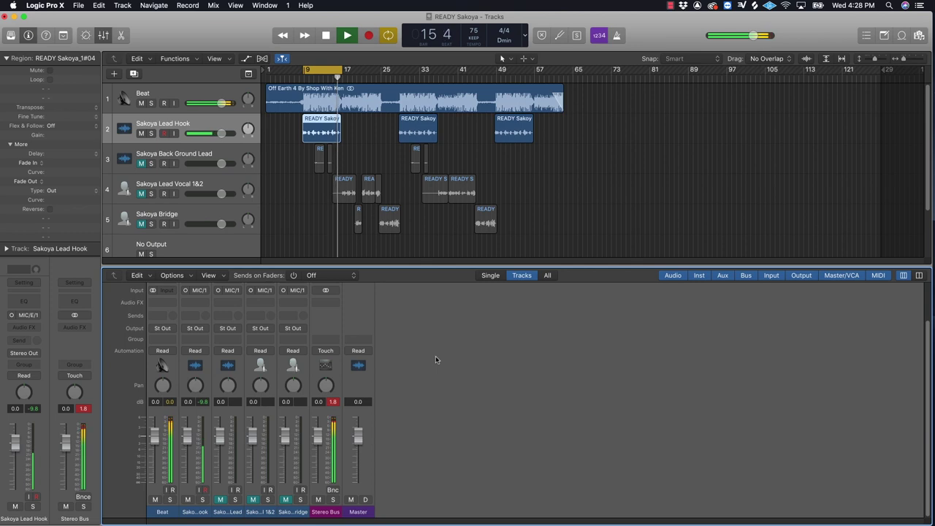
{"action": "key", "text": "space"}
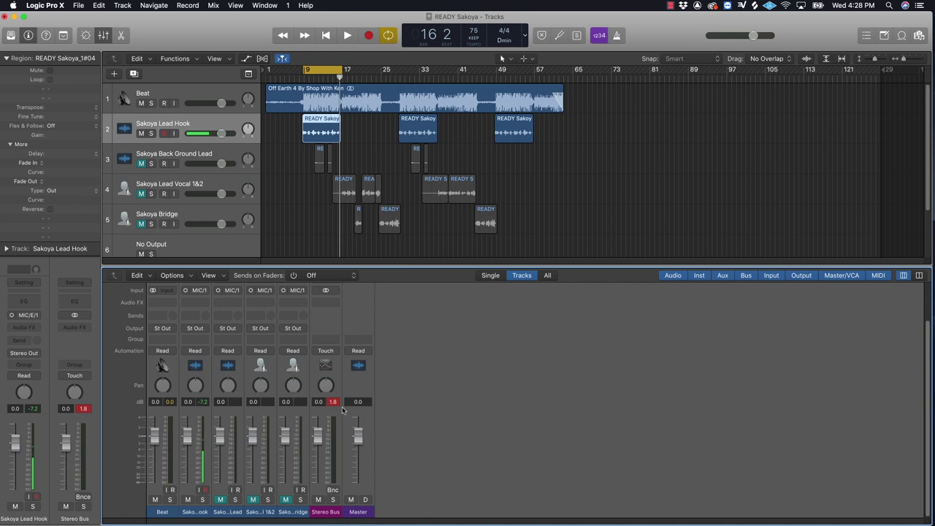
Lower the Beat track's audio region gain to -5.0 dB
{"action": "left_click", "coordinate": [356, 104]}
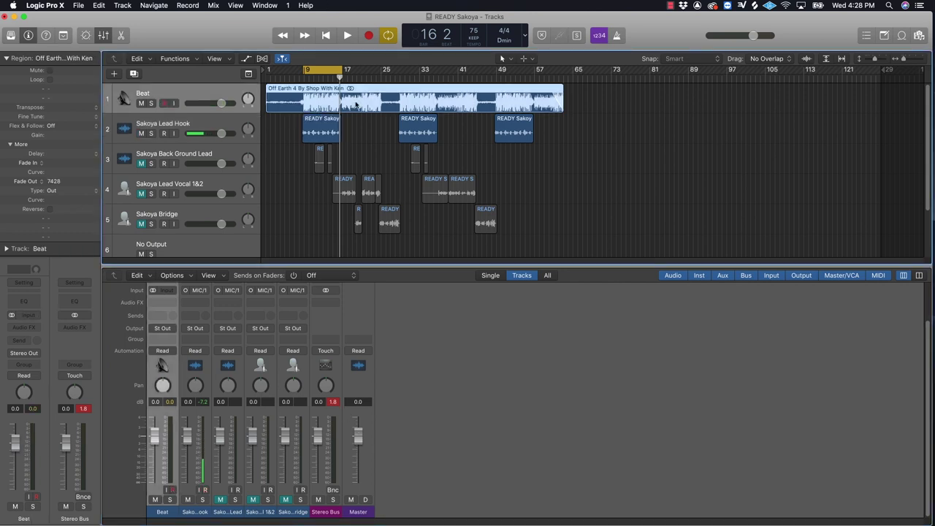
{"action": "left_click", "coordinate": [7, 59]}
{"action": "left_click_drag", "start_coordinate": [52, 137], "coordinate": [60, 234]}
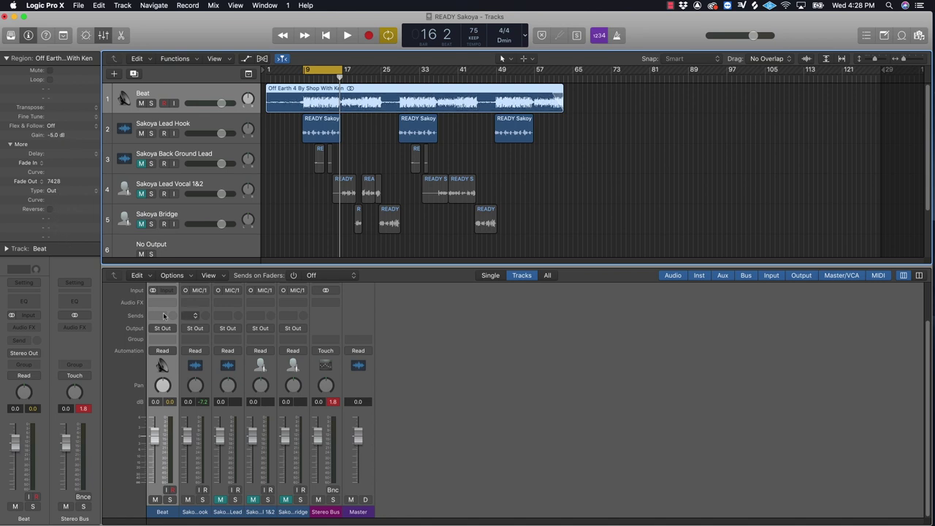
{"action": "scroll", "coordinate": [333, 376], "scroll_direction": "up", "scroll_amount": 3}
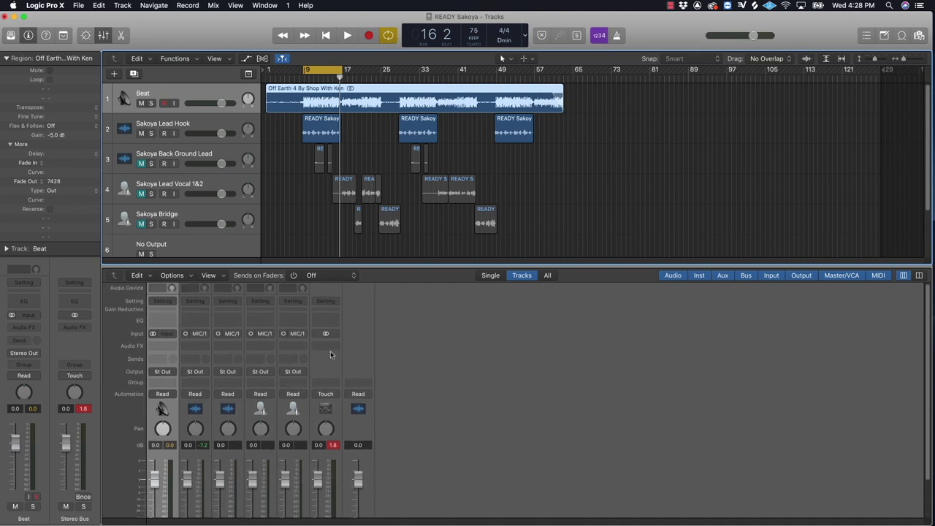
{"action": "scroll", "coordinate": [333, 376], "scroll_direction": "down", "scroll_amount": 3}
{"action": "scroll", "coordinate": [338, 406], "scroll_direction": "up", "scroll_amount": 3}
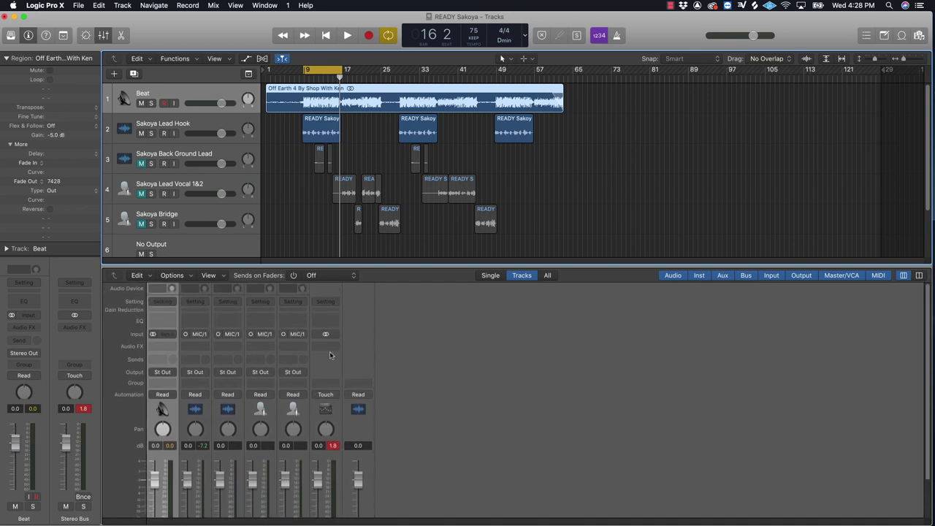
{"action": "left_click", "coordinate": [334, 347]}
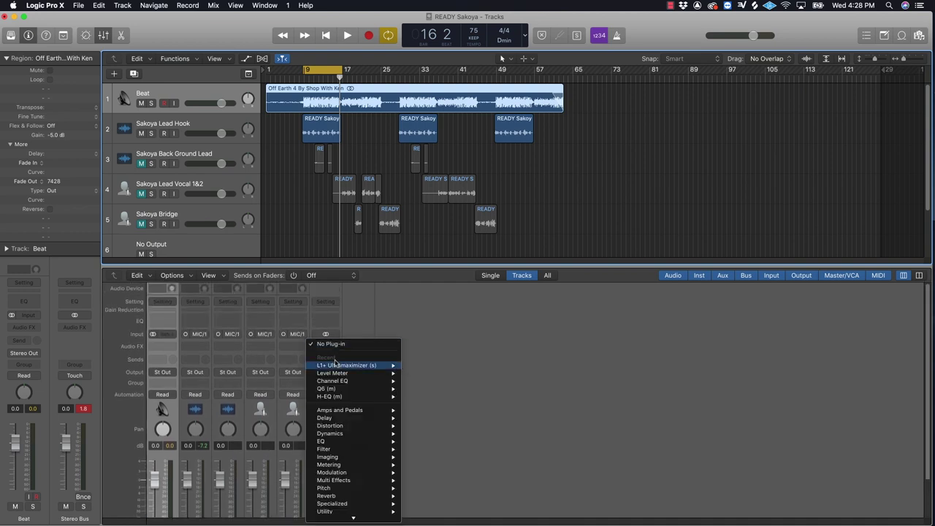
{"action": "mouse_move", "coordinate": [350, 384]}
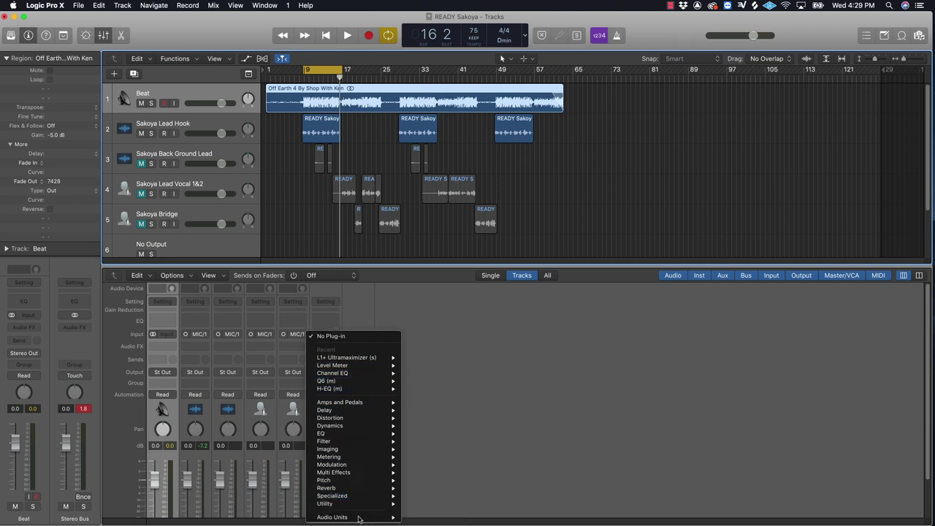
{"action": "mouse_move", "coordinate": [359, 518]}
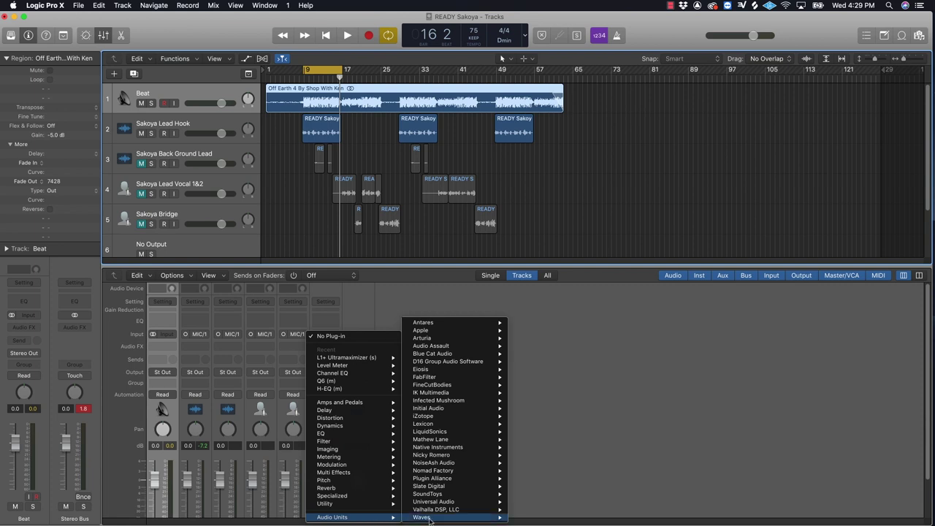
{"action": "mouse_move", "coordinate": [429, 520]}
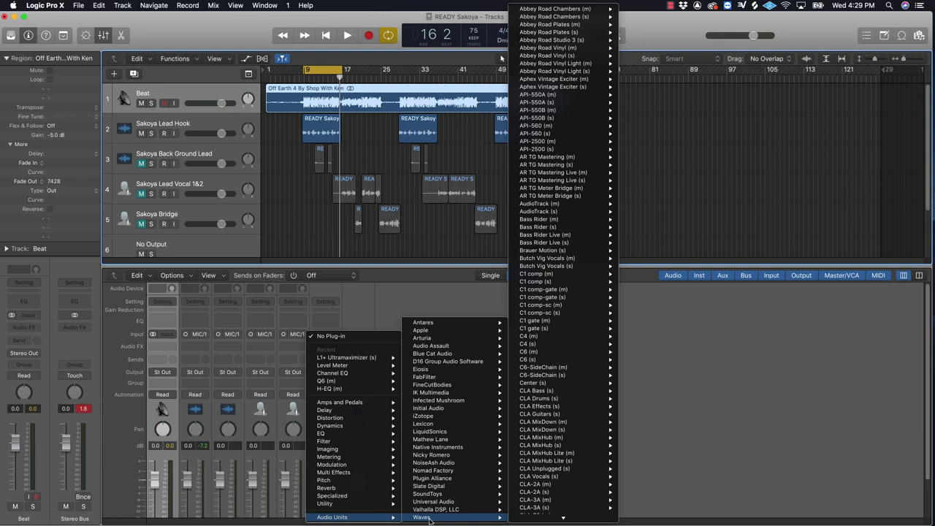
{"action": "mouse_move", "coordinate": [352, 480]}
{"action": "left_click", "coordinate": [499, 412]}
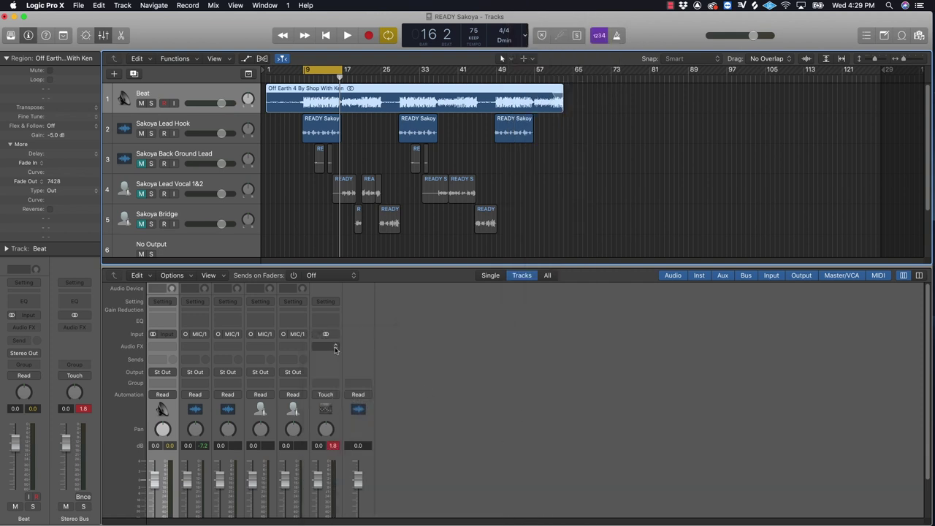
Insert a stereo Level Meter on the Stereo Bus and set its level display to Peak & RMS
{"action": "left_click", "coordinate": [329, 346]}
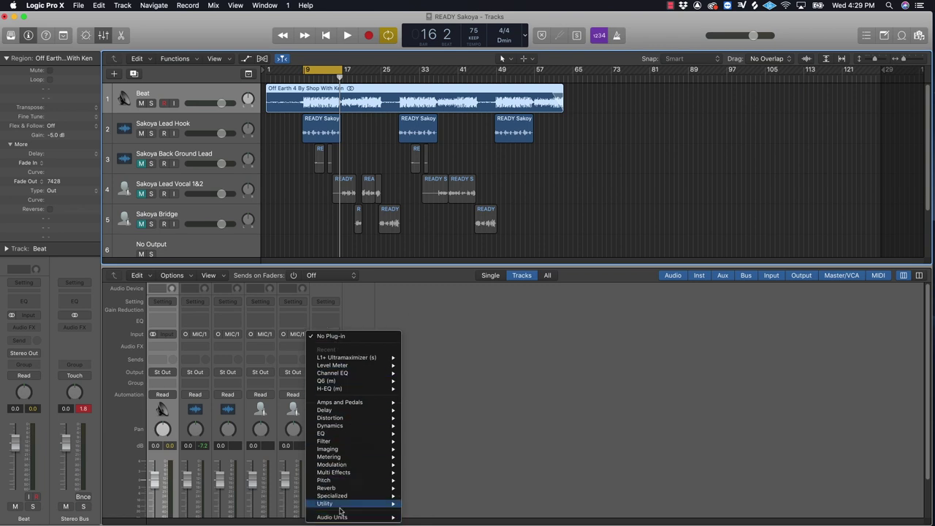
{"action": "mouse_move", "coordinate": [340, 458]}
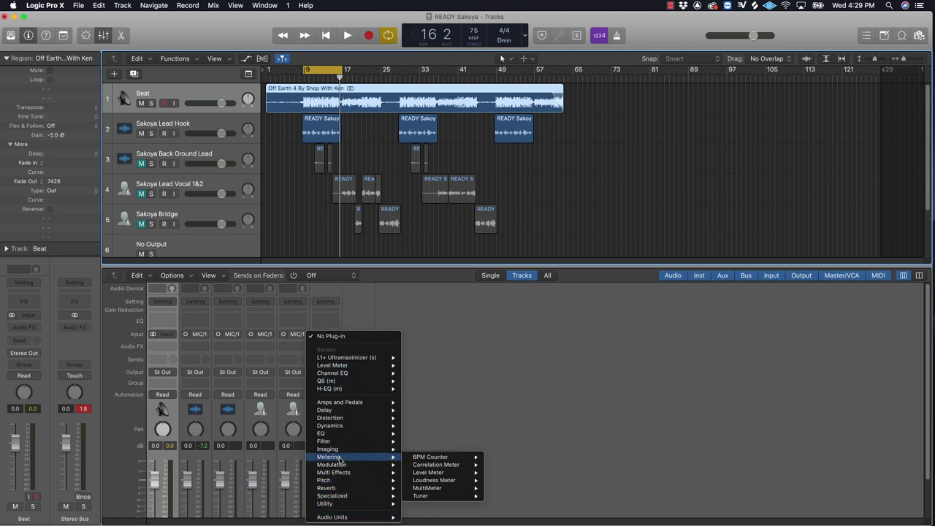
{"action": "mouse_move", "coordinate": [458, 474]}
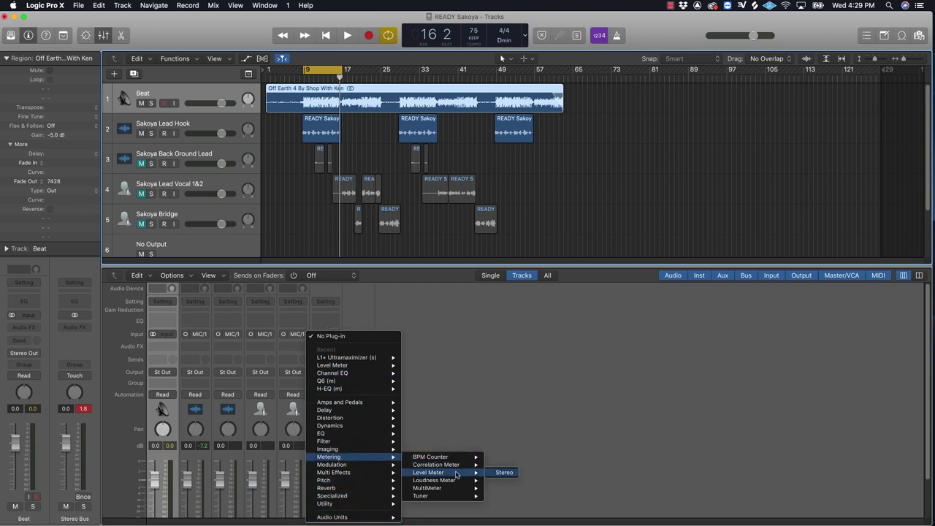
{"action": "left_click", "coordinate": [506, 473]}
{"action": "left_click_drag", "start_coordinate": [586, 157], "coordinate": [563, 314]}
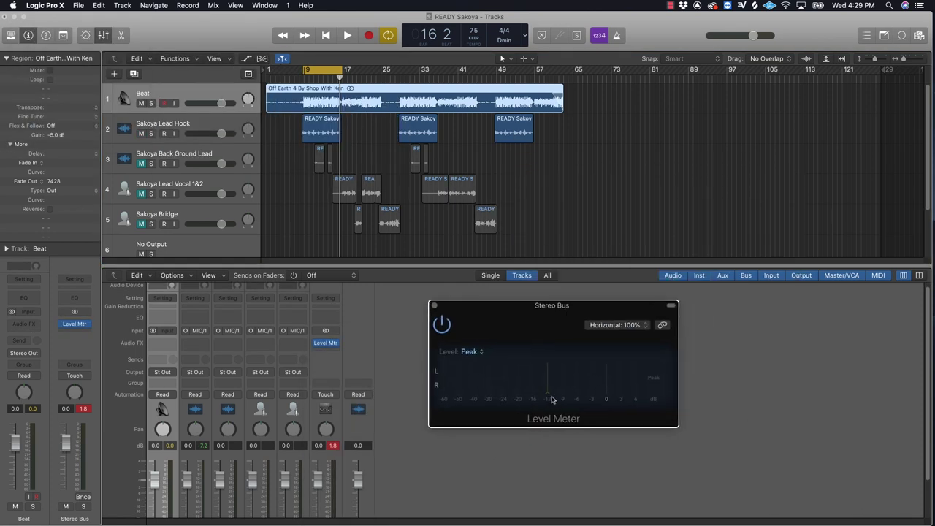
{"action": "left_click", "coordinate": [471, 352]}
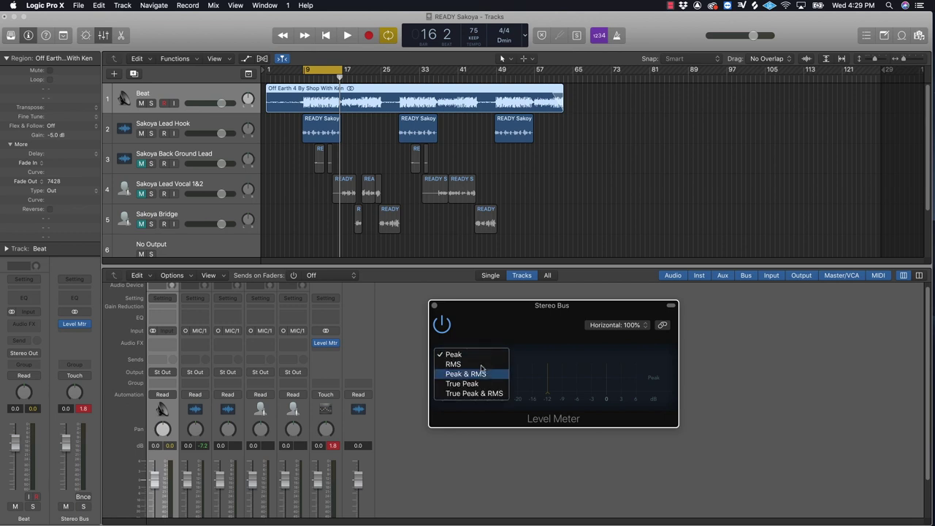
{"action": "left_click", "coordinate": [483, 377]}
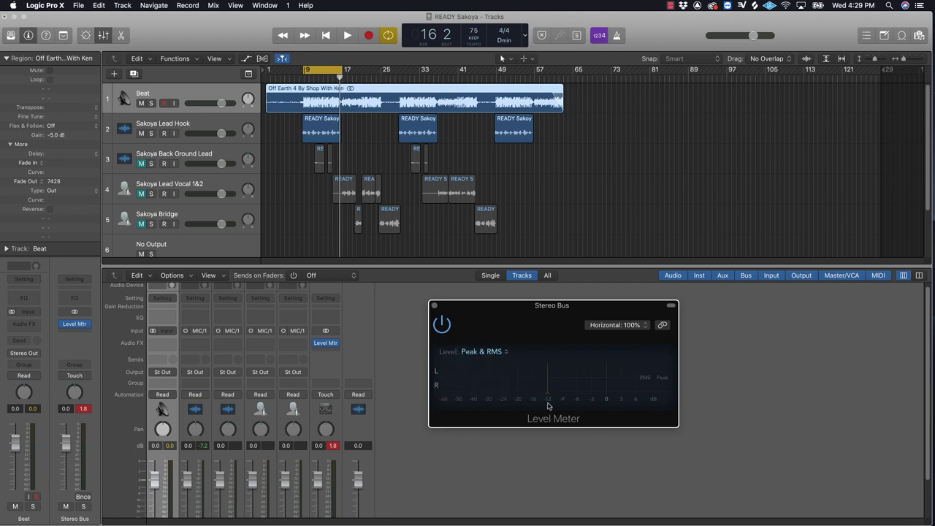
Play the looped section to check the Stereo Bus RMS and peak levels, and close the Level Meter
{"action": "mouse_move", "coordinate": [548, 395]}
{"action": "key", "text": "space"}
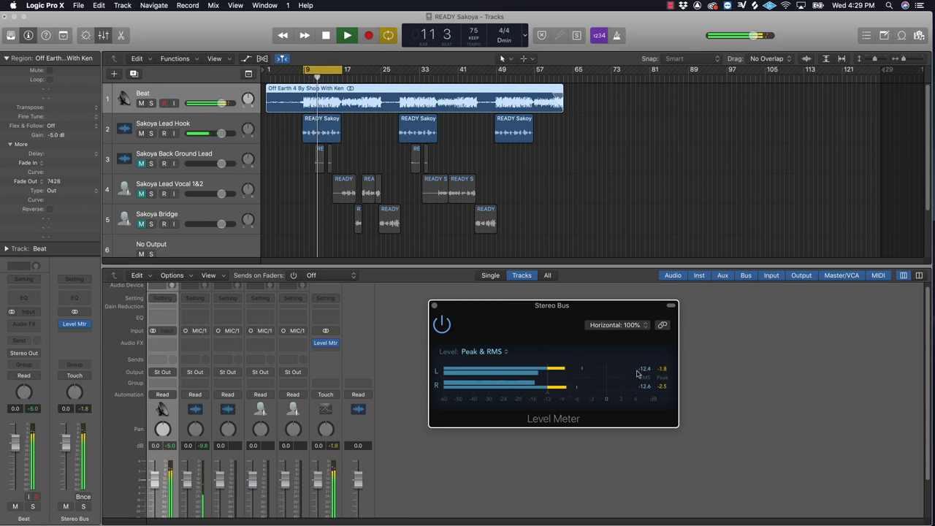
{"action": "key", "text": "space"}
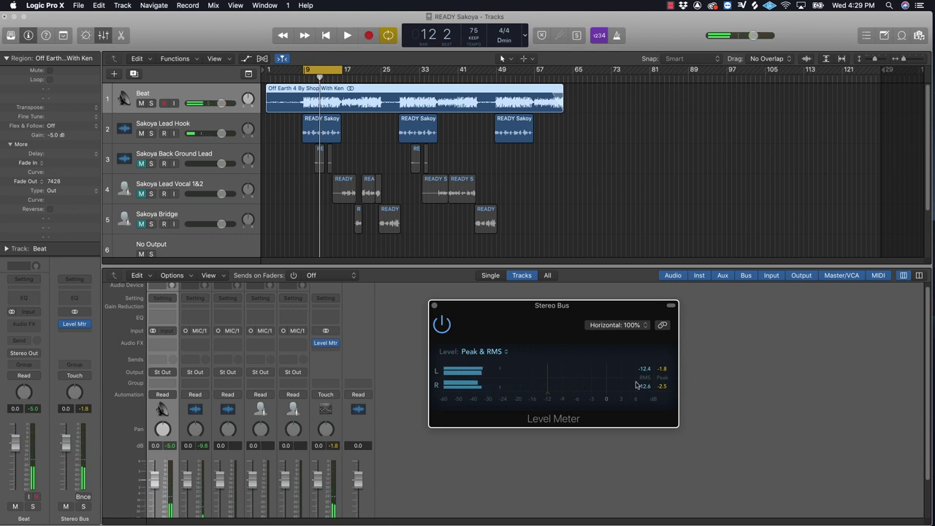
{"action": "left_click_drag", "start_coordinate": [437, 308], "coordinate": [510, 312]}
{"action": "left_click", "coordinate": [507, 309]}
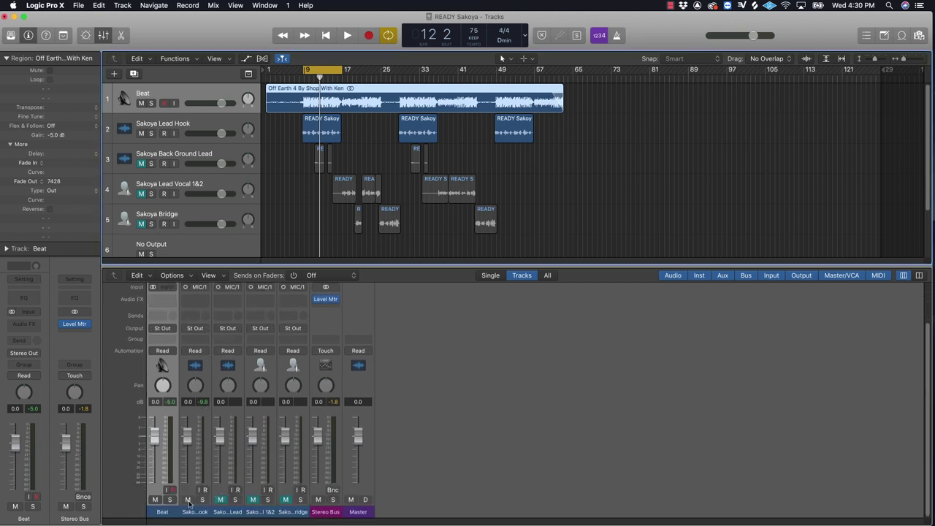
Mute the Lead Hook vocal channel so that only the Beat channel plays
{"action": "left_click", "coordinate": [188, 499]}
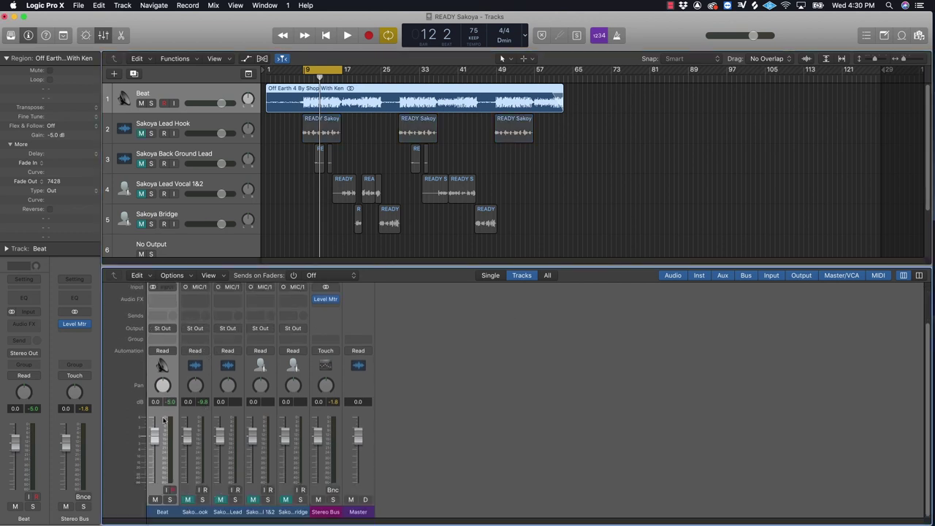
{"action": "scroll", "coordinate": [164, 419], "scroll_direction": "up", "scroll_amount": 3}
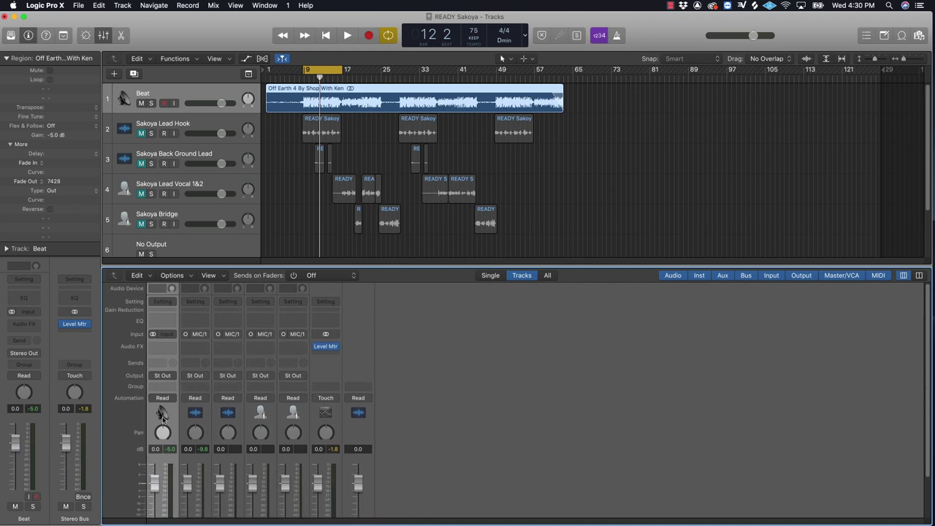
{"action": "scroll", "coordinate": [162, 415], "scroll_direction": "down", "scroll_amount": 3}
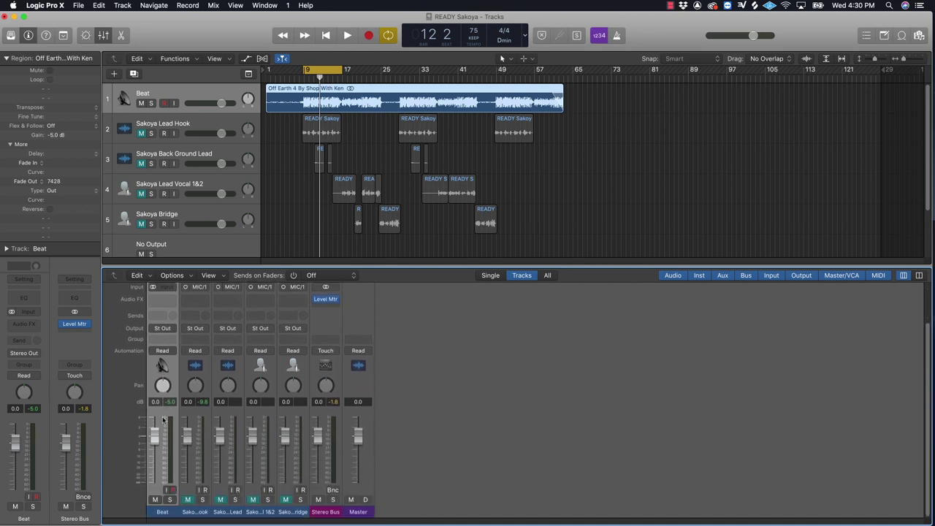
{"action": "scroll", "coordinate": [162, 400], "scroll_direction": "up", "scroll_amount": 2}
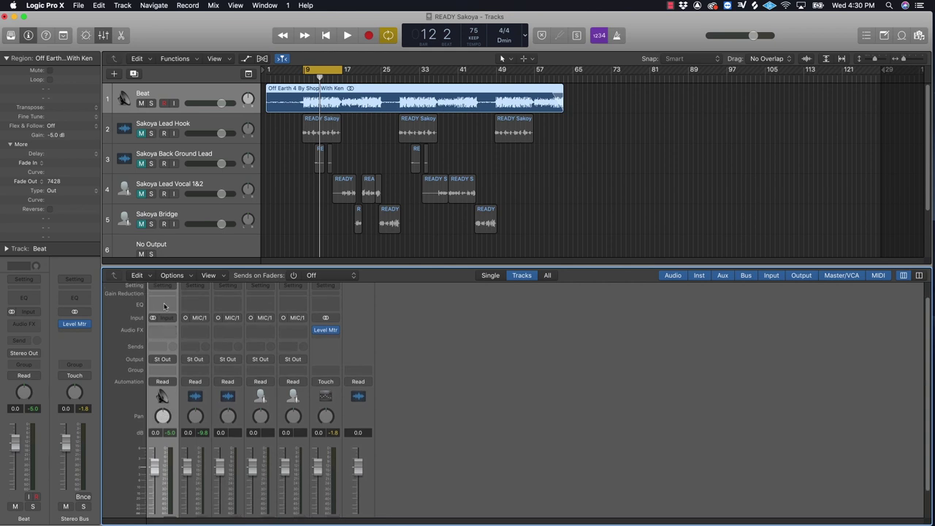
{"action": "key", "text": "e"}
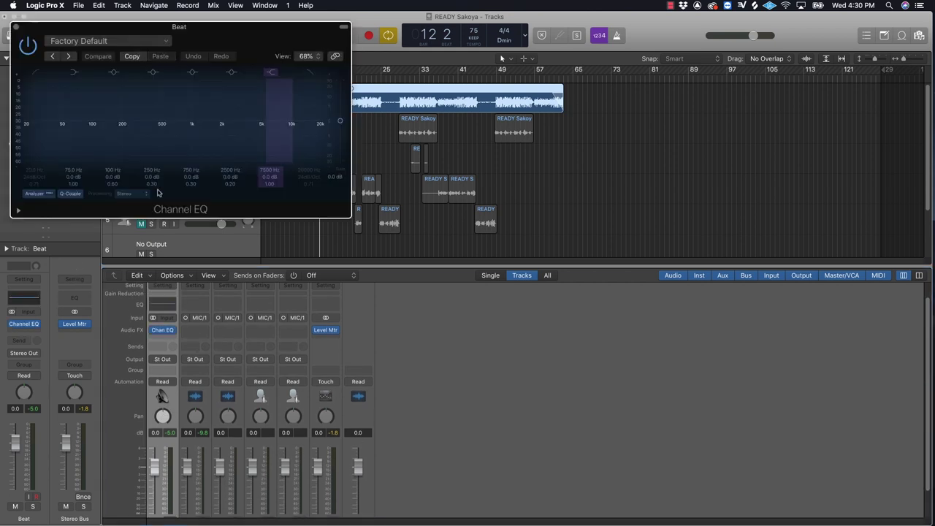
{"action": "left_click", "coordinate": [16, 27]}
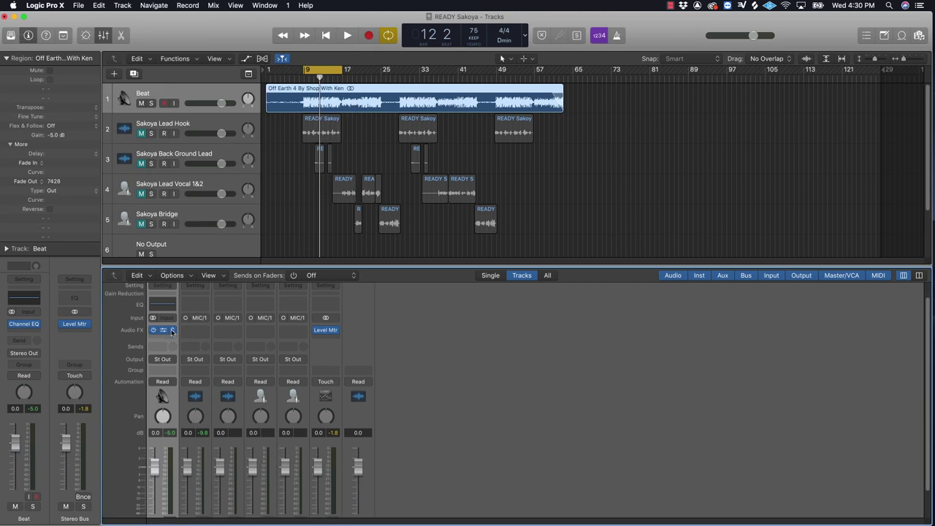
{"action": "left_click", "coordinate": [172, 330]}
{"action": "left_click", "coordinate": [174, 336]}
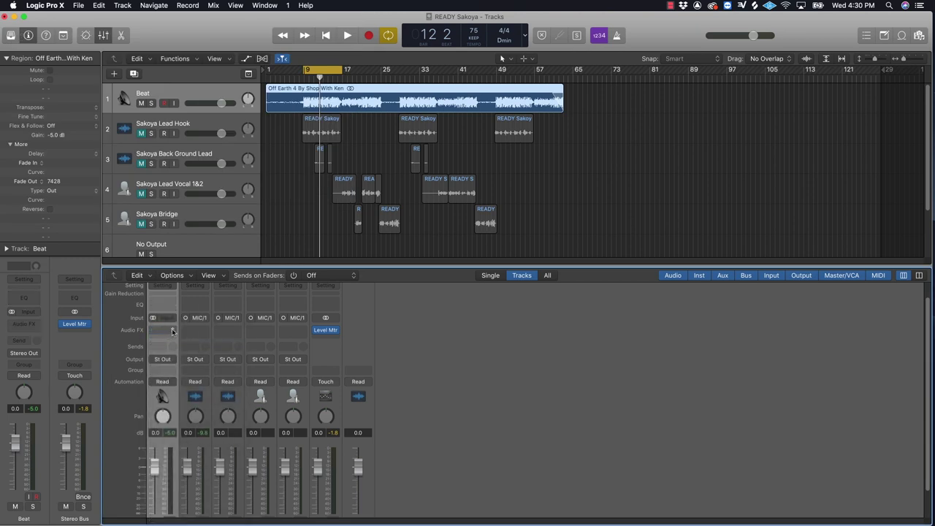
Insert the stereo Waves EMO-Q4 (s) equalizer on the Beat channel
{"action": "left_click", "coordinate": [173, 331]}
{"action": "mouse_move", "coordinate": [194, 512]}
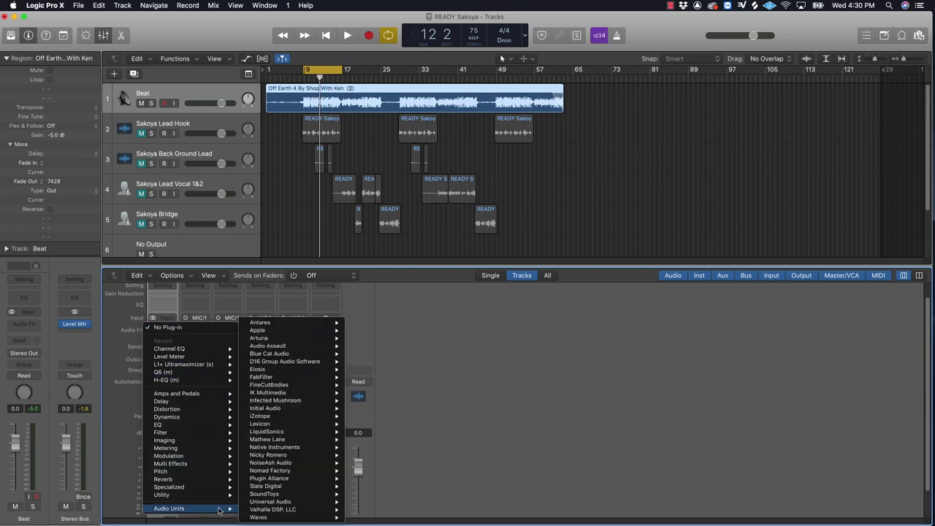
{"action": "mouse_move", "coordinate": [258, 518]}
{"action": "mouse_move", "coordinate": [394, 485]}
{"action": "mouse_move", "coordinate": [402, 518]}
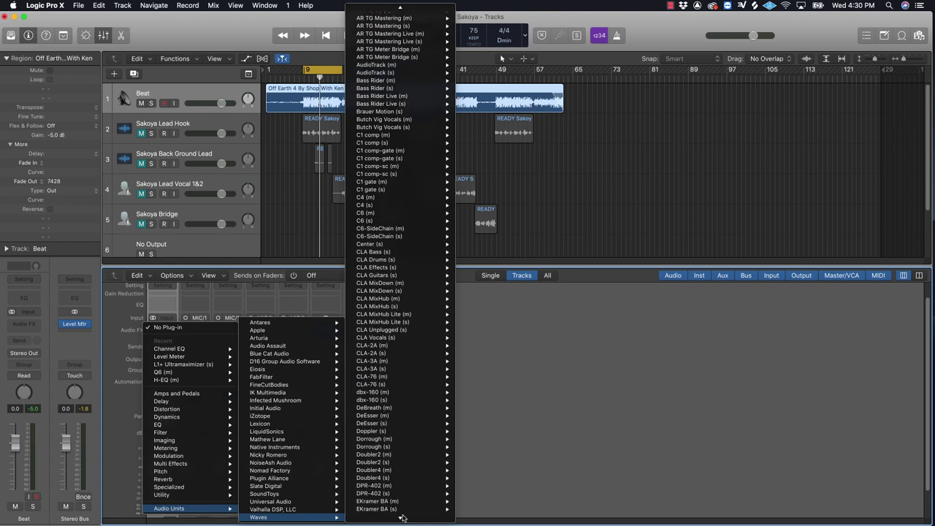
{"action": "mouse_move", "coordinate": [404, 501]}
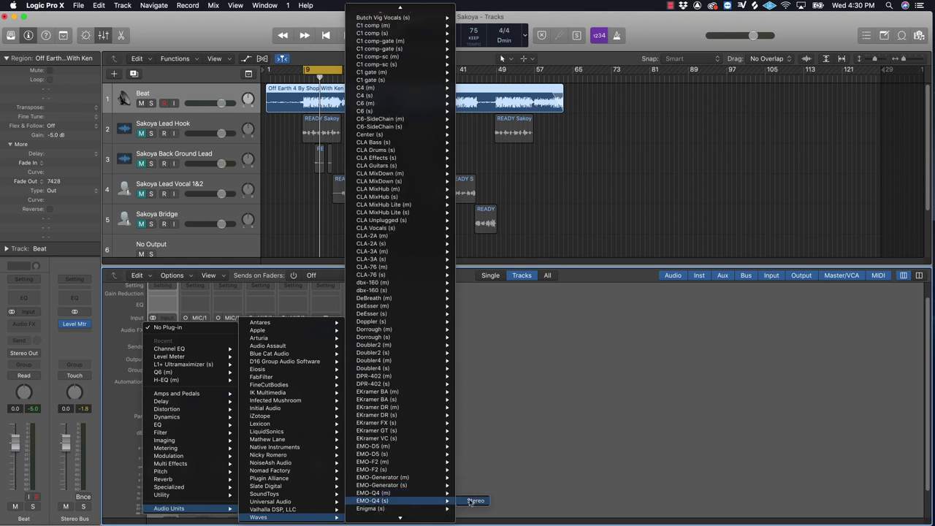
{"action": "left_click", "coordinate": [475, 501]}
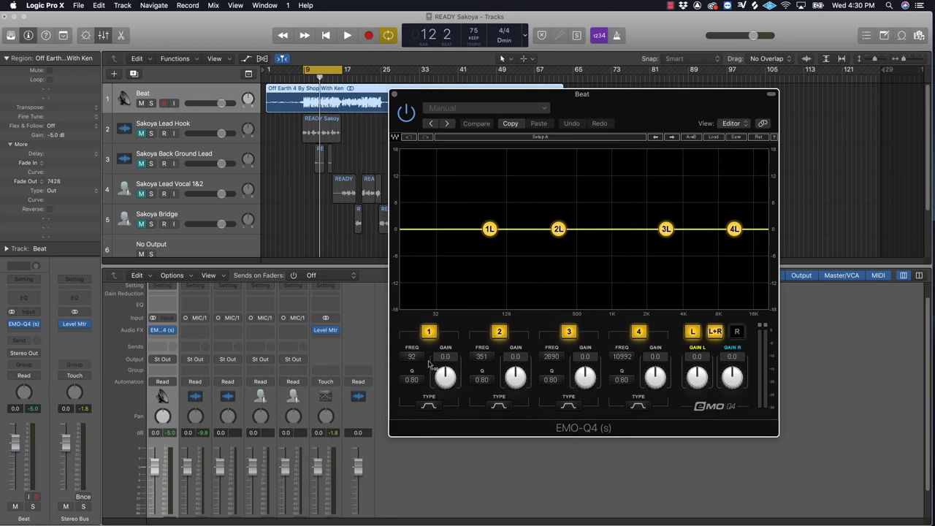
Make band 1 of the Beat's EMO-Q4 a high-pass filter at 22 Hz, fine-tuning the frequency while the loop plays
{"action": "left_click_drag", "start_coordinate": [413, 362], "coordinate": [327, 385]}
{"action": "left_click", "coordinate": [430, 407]}
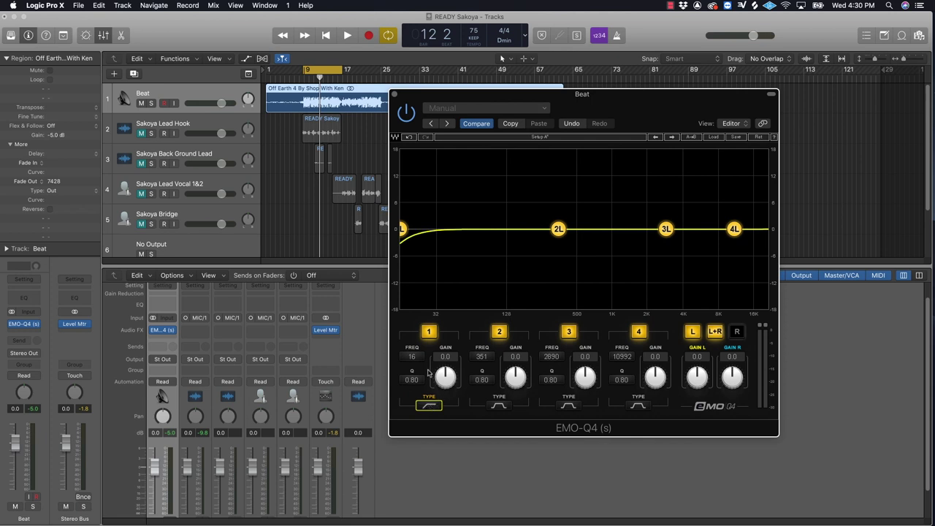
{"action": "left_click_drag", "start_coordinate": [410, 366], "coordinate": [410, 358]}
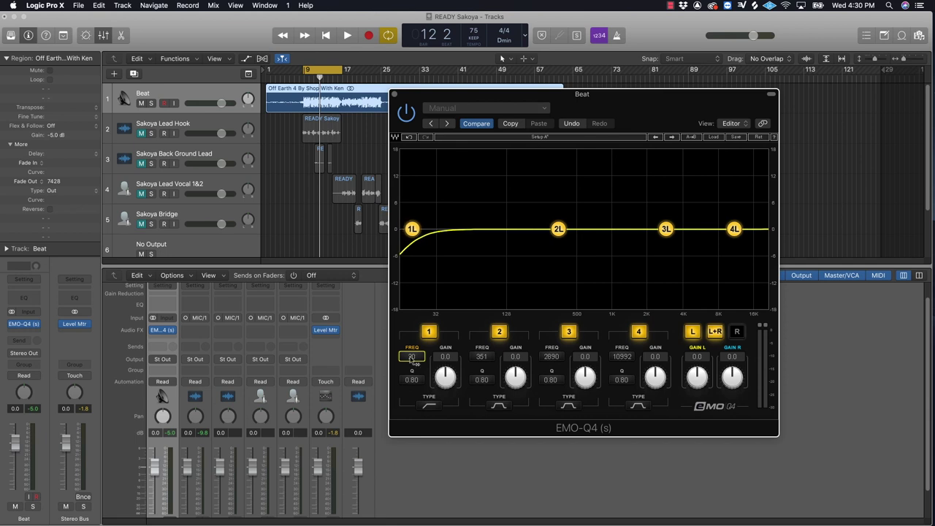
{"action": "key", "text": "space"}
{"action": "left_click_drag", "start_coordinate": [414, 371], "coordinate": [414, 367]}
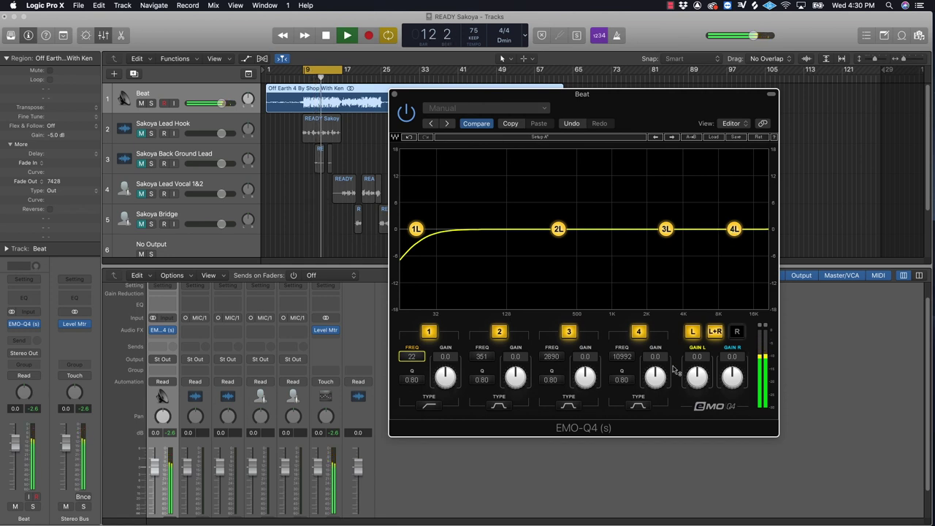
Boost band 4 of the EMO-Q4 by 1.4 dB at 5187 Hz, stop playback and close the equalizer
{"action": "left_click_drag", "start_coordinate": [734, 230], "coordinate": [730, 231]}
{"action": "left_click_drag", "start_coordinate": [632, 363], "coordinate": [656, 355]}
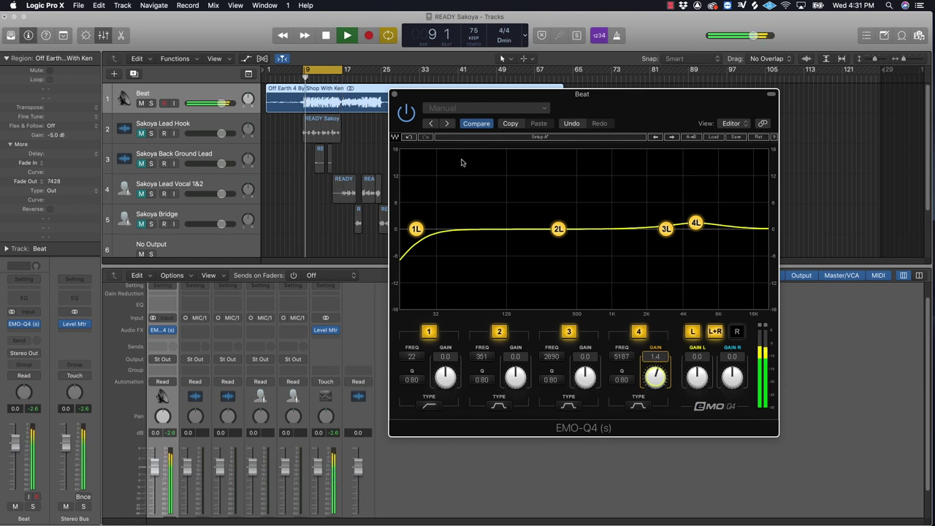
{"action": "key", "text": "space"}
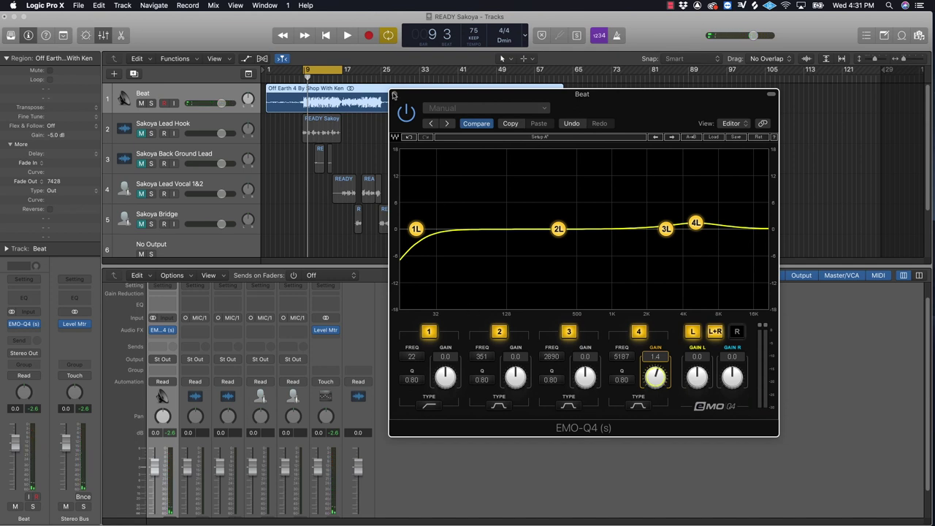
{"action": "left_click", "coordinate": [393, 95]}
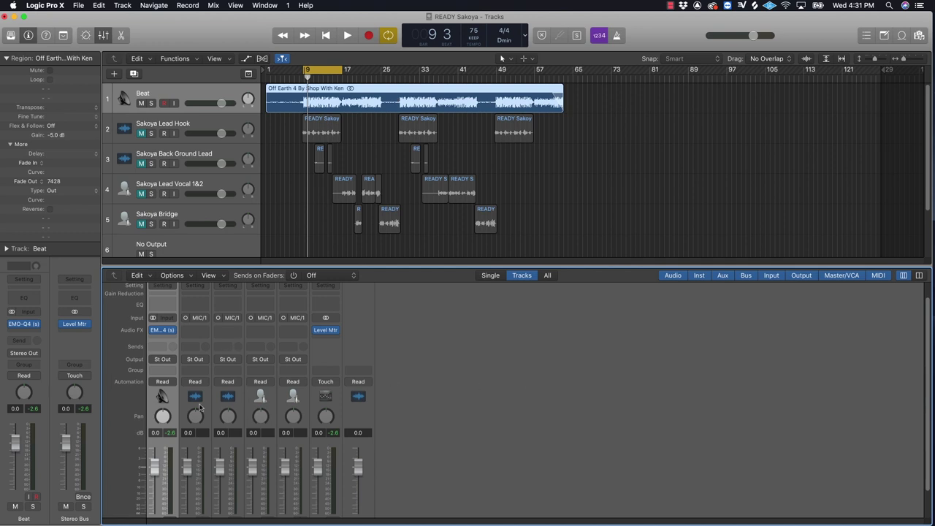
Unmute the Lead Hook channel and mute the Beat channel so that only the hook vocal plays
{"action": "scroll", "coordinate": [225, 409], "scroll_direction": "down", "scroll_amount": 3}
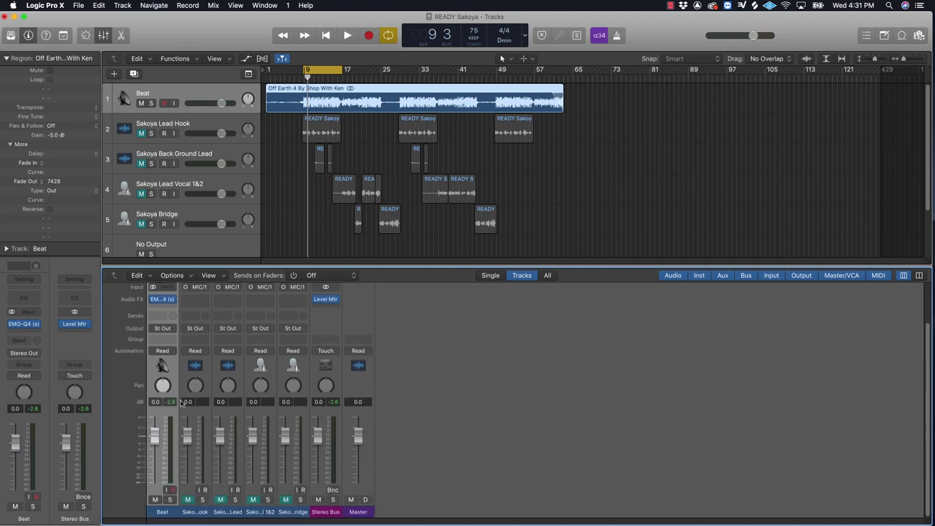
{"action": "left_click", "coordinate": [187, 500]}
{"action": "left_click", "coordinate": [153, 499]}
Play the looped section to listen to the Lead Hook vocal for background noise, and stop playback
{"action": "scroll", "coordinate": [196, 412], "scroll_direction": "up", "scroll_amount": 4}
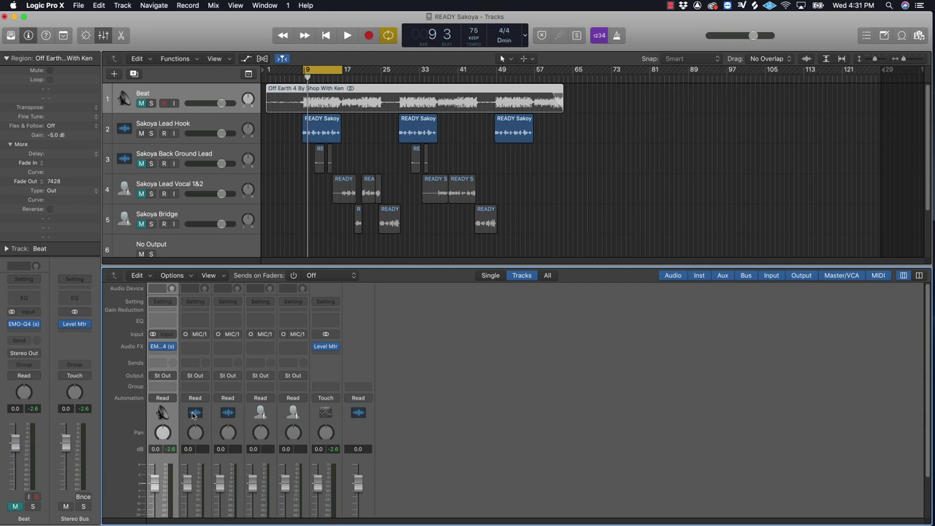
{"action": "scroll", "coordinate": [400, 442], "scroll_direction": "down", "scroll_amount": 2}
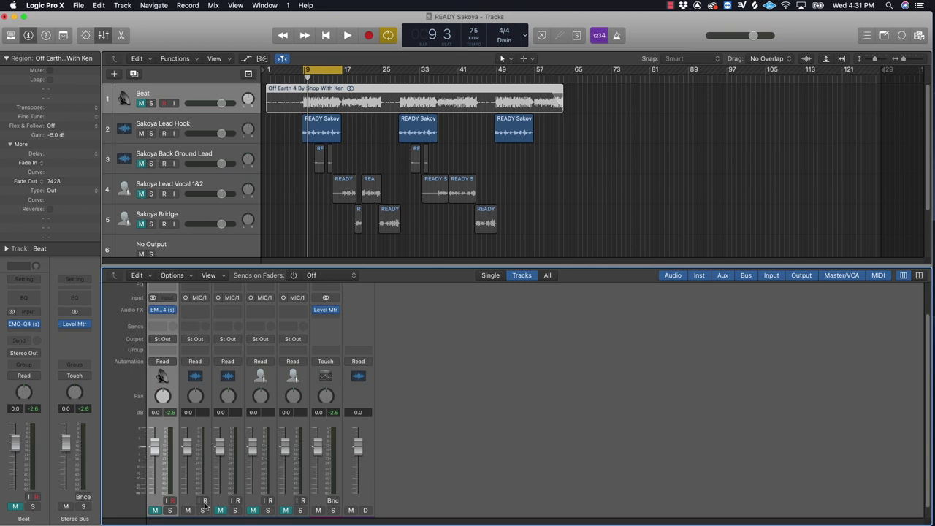
{"action": "scroll", "coordinate": [206, 504], "scroll_direction": "down", "scroll_amount": 1}
{"action": "key", "text": "space"}
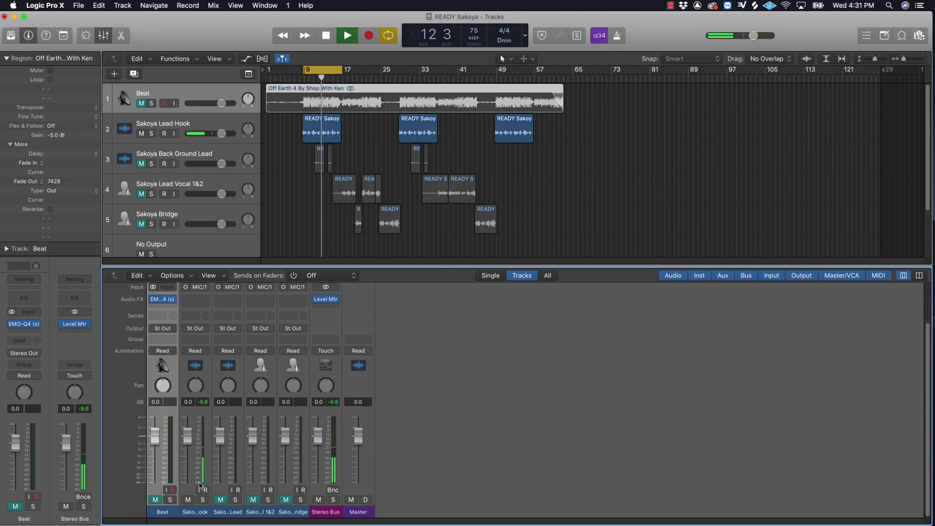
{"action": "key", "text": "space"}
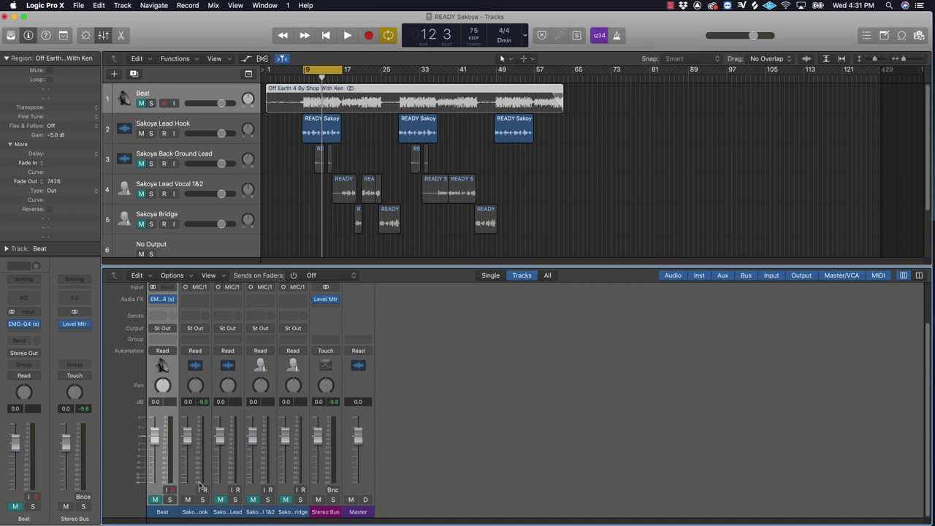
Insert the mono Waves NS1 noise suppressor on the Lead Hook channel and move its window clear of the track list
{"action": "scroll", "coordinate": [190, 468], "scroll_direction": "up", "scroll_amount": 1}
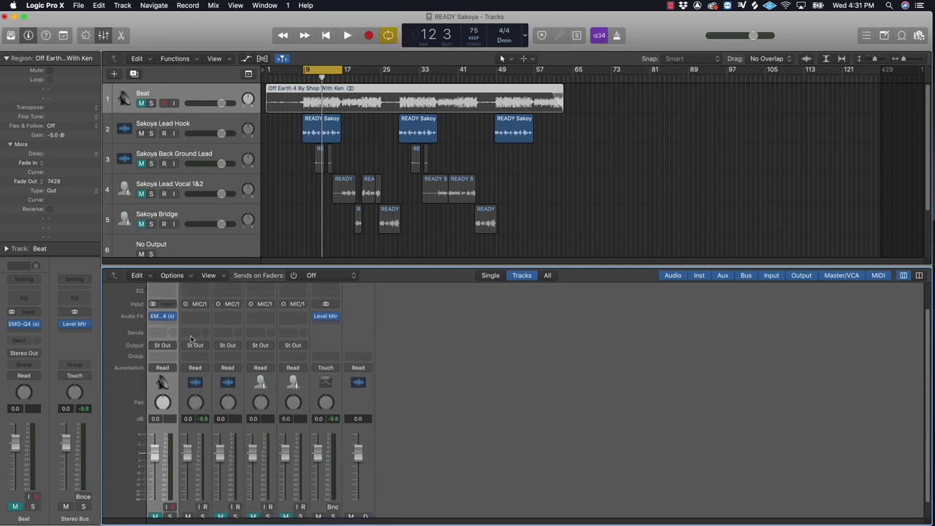
{"action": "left_click", "coordinate": [205, 318]}
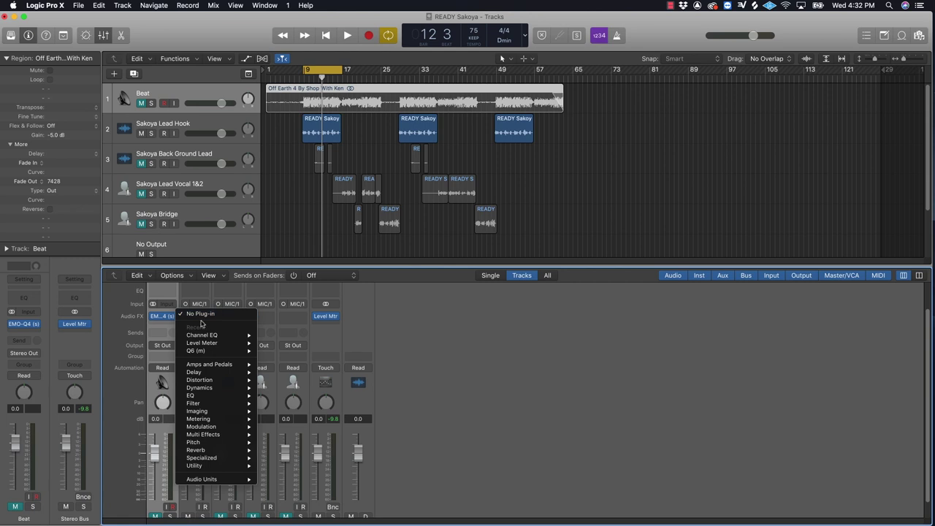
{"action": "mouse_move", "coordinate": [216, 480]}
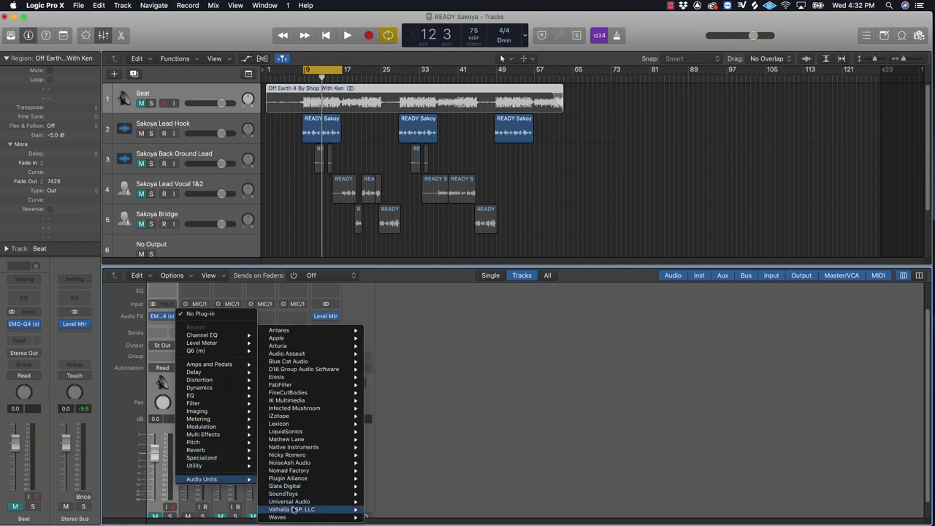
{"action": "mouse_move", "coordinate": [293, 517]}
{"action": "scroll", "coordinate": [378, 504], "scroll_direction": "down", "scroll_amount": 10}
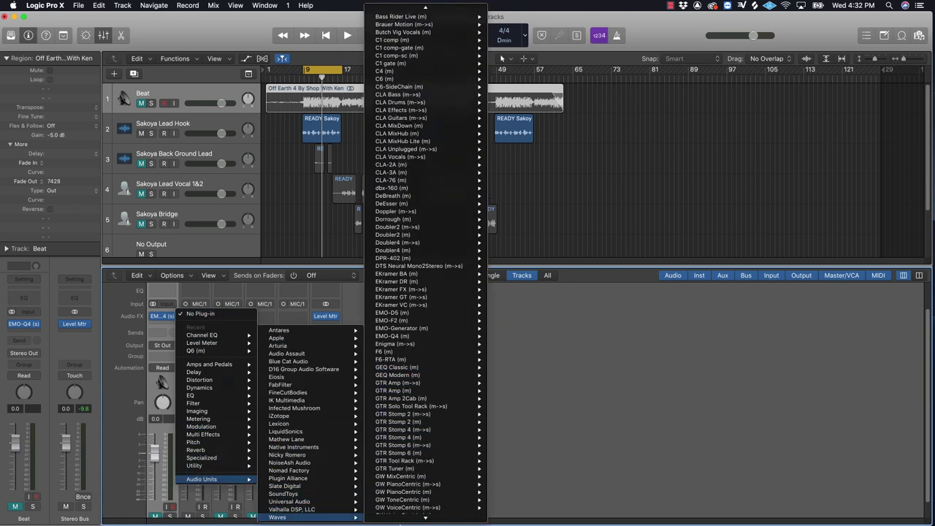
{"action": "scroll", "coordinate": [409, 438], "scroll_direction": "down", "scroll_amount": 15}
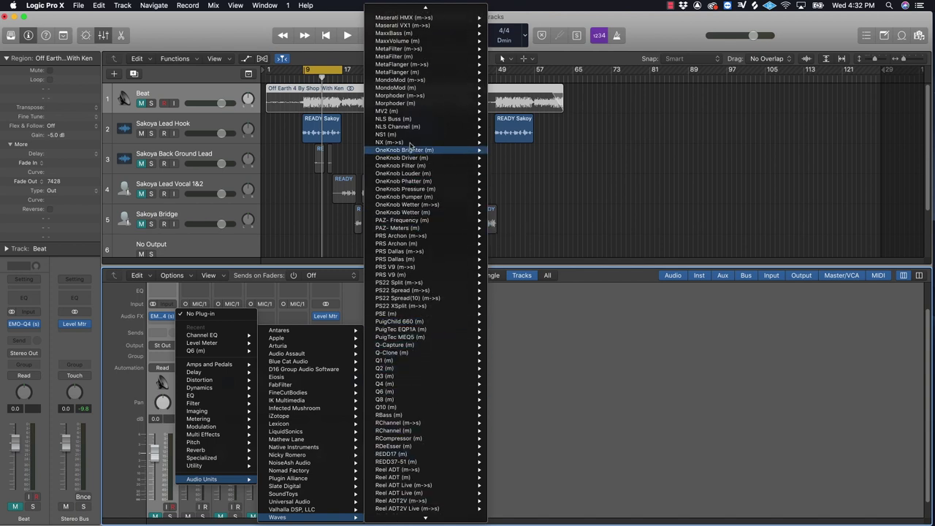
{"action": "mouse_move", "coordinate": [412, 137]}
{"action": "left_click", "coordinate": [506, 134]}
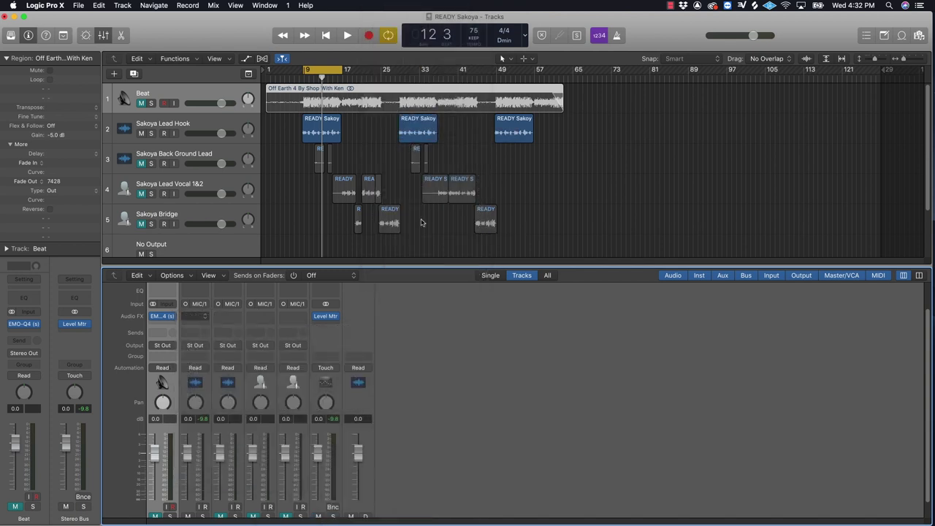
{"action": "left_click_drag", "start_coordinate": [132, 26], "coordinate": [438, 114]}
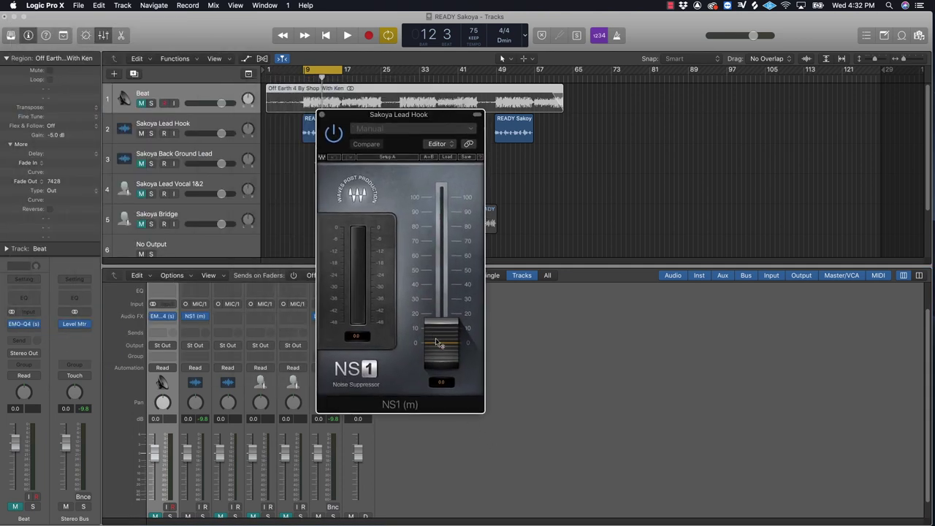
Set the NS1 noise suppression fader to about 7.0 after trying it at 100
{"action": "left_click_drag", "start_coordinate": [440, 338], "coordinate": [443, 197]}
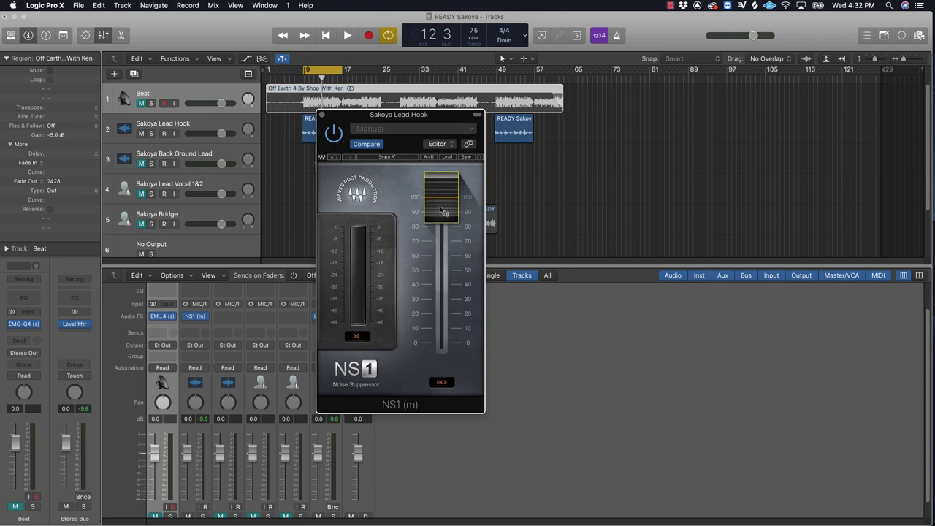
{"action": "left_click_drag", "start_coordinate": [441, 196], "coordinate": [442, 331]}
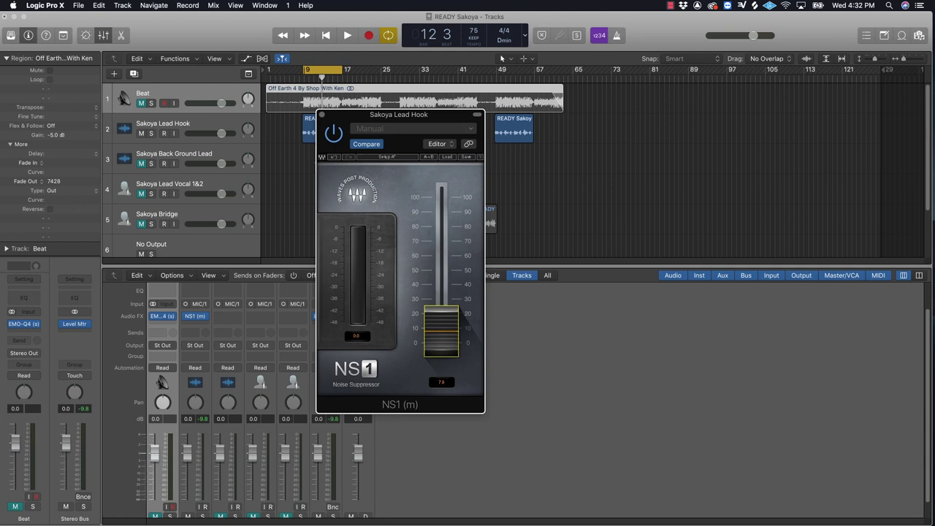
{"action": "left_click_drag", "start_coordinate": [442, 331], "coordinate": [442, 332]}
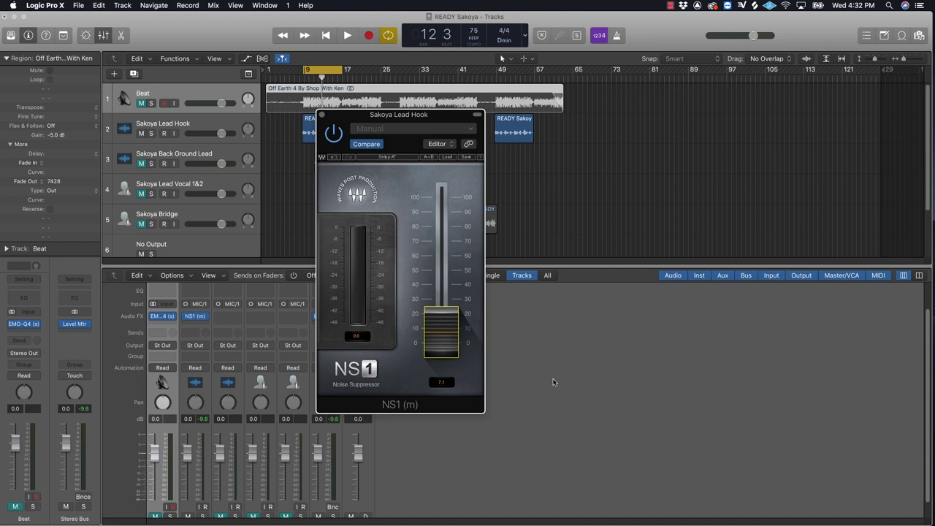
Play the Lead Hook with NS1 enabled, bypassed and re-enabled to compare the noise, stop playback and close NS1
{"action": "key", "text": "space"}
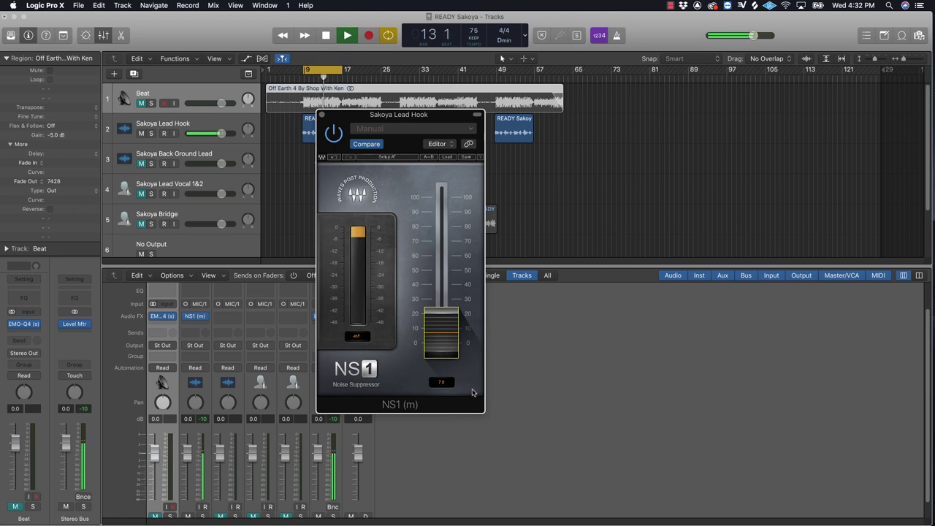
{"action": "left_click", "coordinate": [334, 136]}
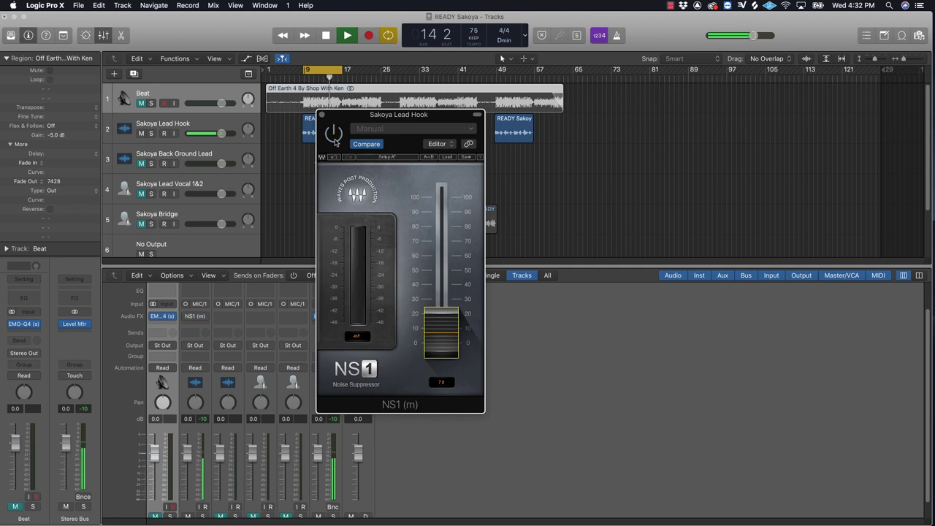
{"action": "left_click", "coordinate": [334, 141]}
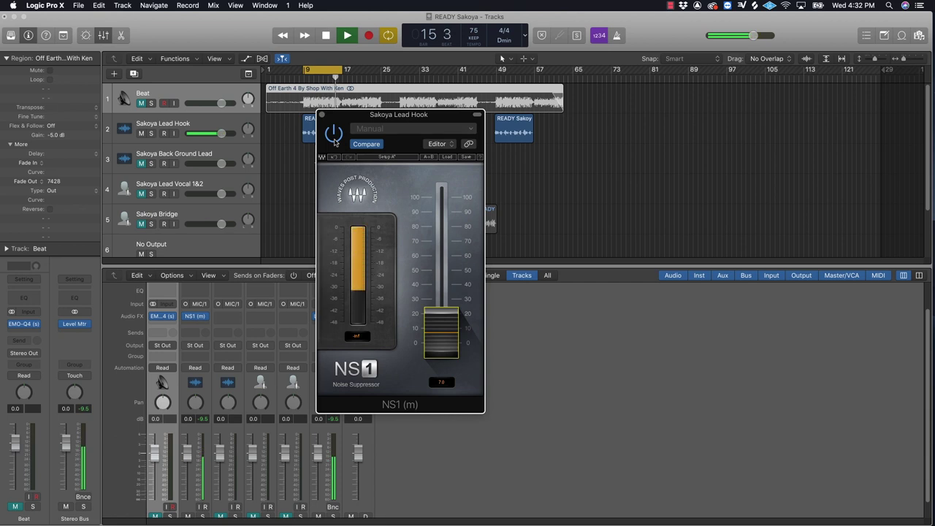
{"action": "key", "text": "space"}
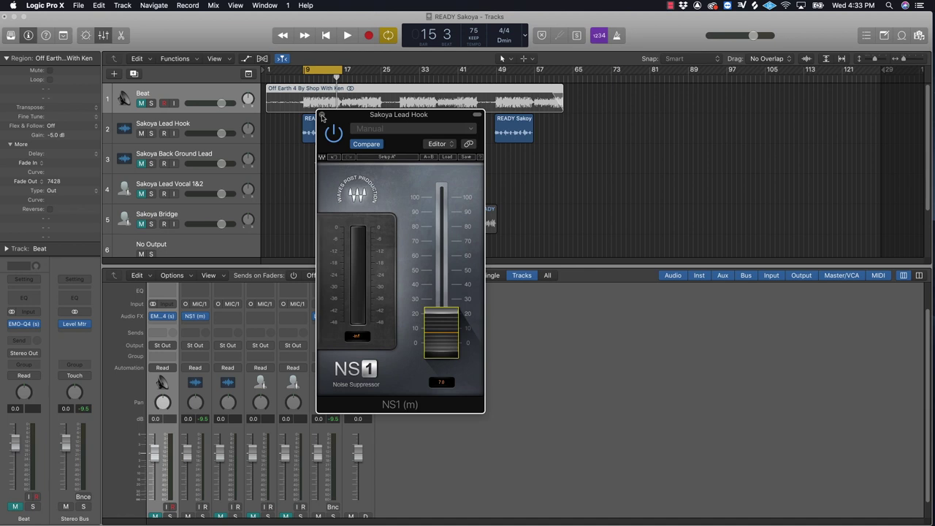
{"action": "left_click_drag", "start_coordinate": [347, 117], "coordinate": [477, 180]}
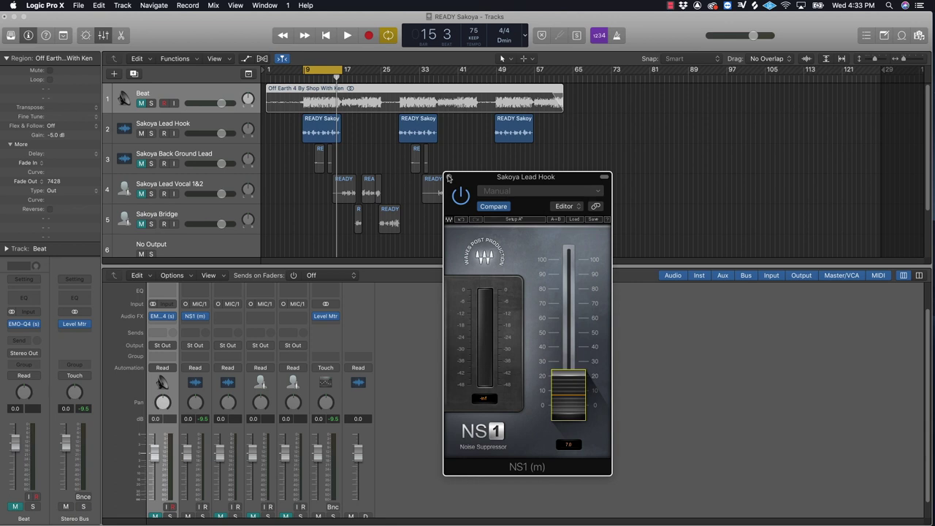
{"action": "left_click", "coordinate": [448, 178]}
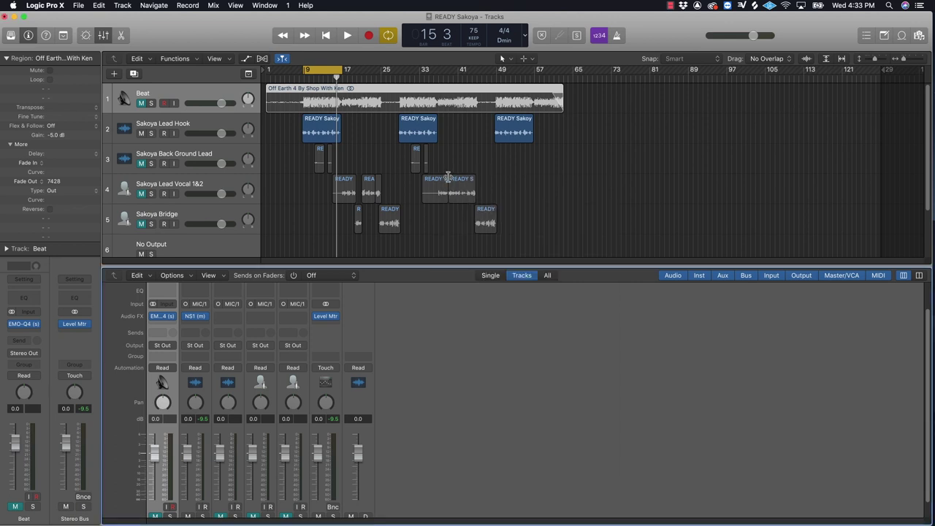
Insert the mono Waves SSLChannel below NS1 on the Lead Hook channel and move its window over the arrangement
{"action": "left_click", "coordinate": [204, 317]}
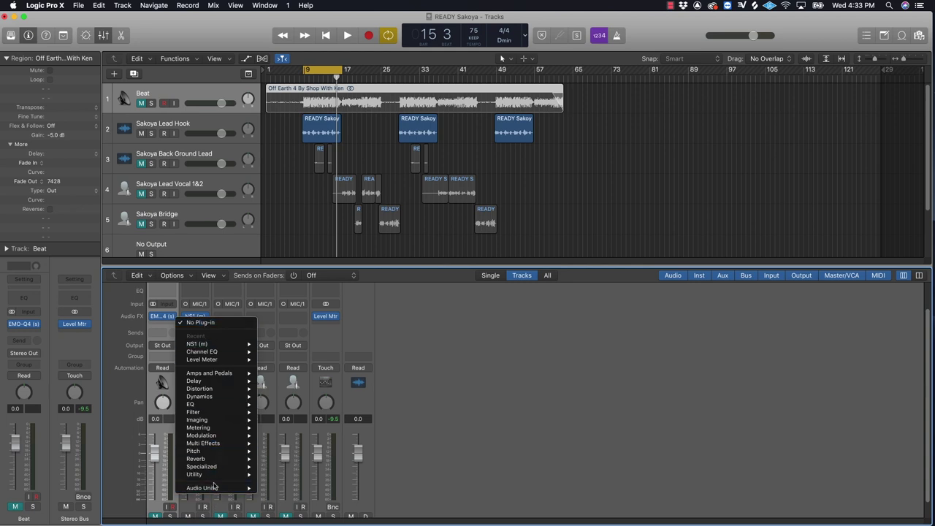
{"action": "mouse_move", "coordinate": [213, 488]}
{"action": "mouse_move", "coordinate": [297, 517]}
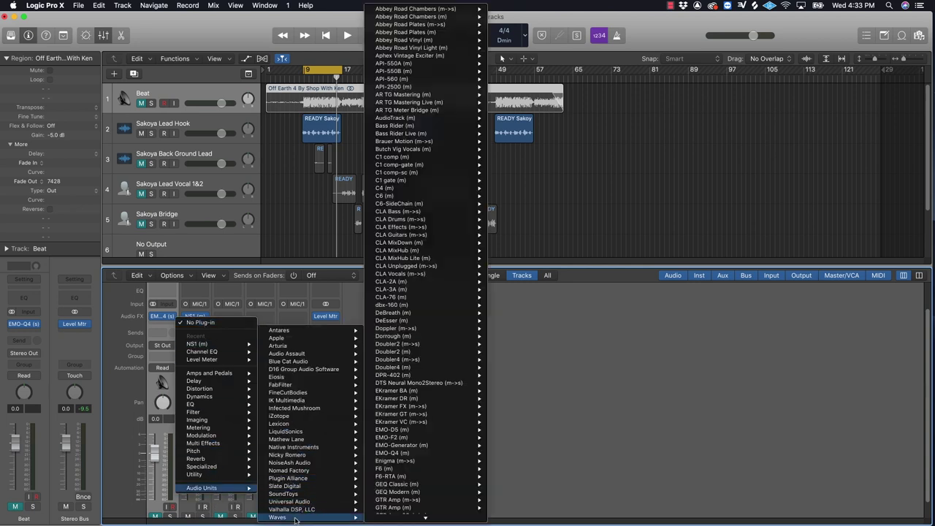
{"action": "mouse_move", "coordinate": [415, 502]}
{"action": "mouse_move", "coordinate": [422, 517]}
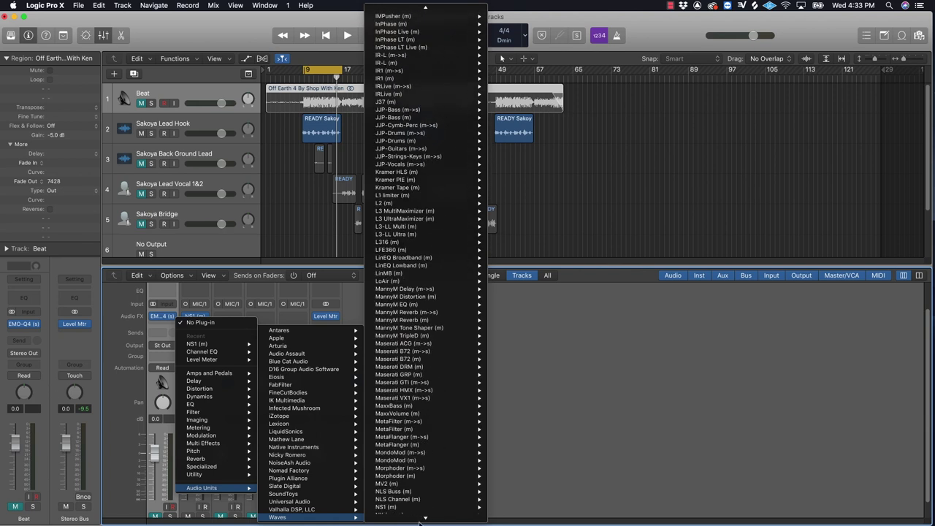
{"action": "scroll", "coordinate": [440, 324], "scroll_direction": "down", "scroll_amount": 5}
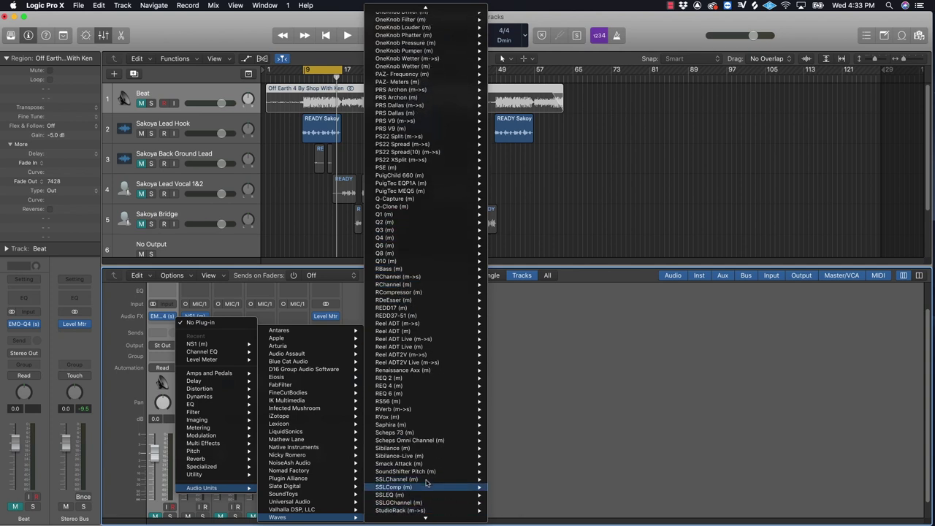
{"action": "key", "text": "Escape"}
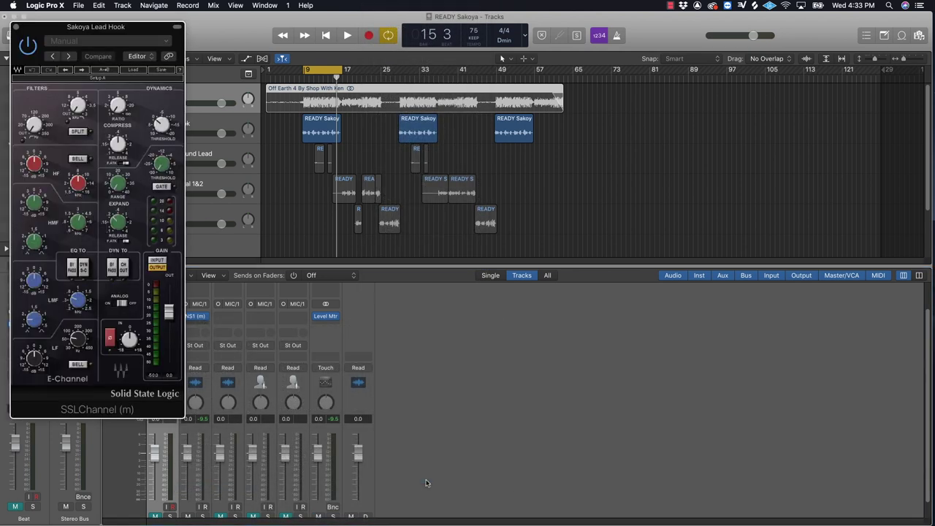
{"action": "left_click_drag", "start_coordinate": [85, 30], "coordinate": [432, 111]}
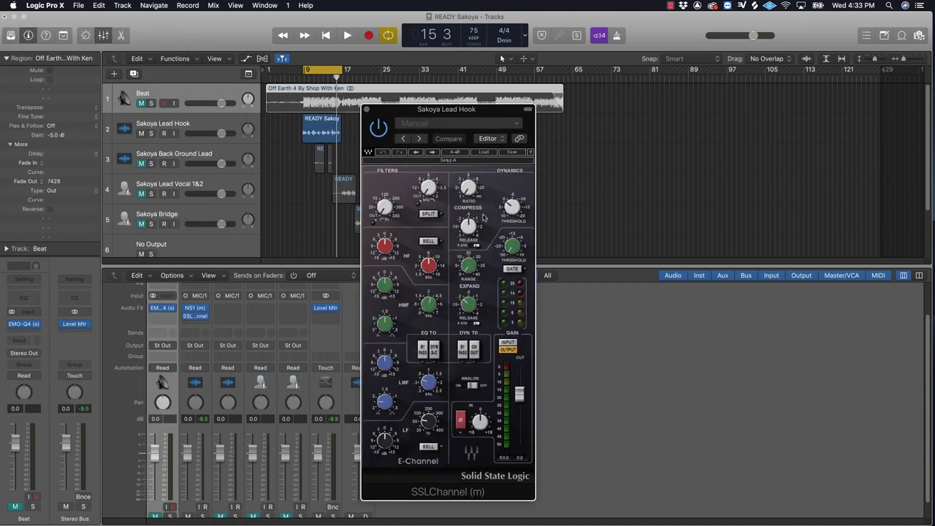
Adjust the range and threshold of the SSLChannel's expander/gate section and play the loop to hear the Lead Hook vocal
{"action": "left_click_drag", "start_coordinate": [475, 266], "coordinate": [476, 262]}
{"action": "left_click", "coordinate": [512, 247]}
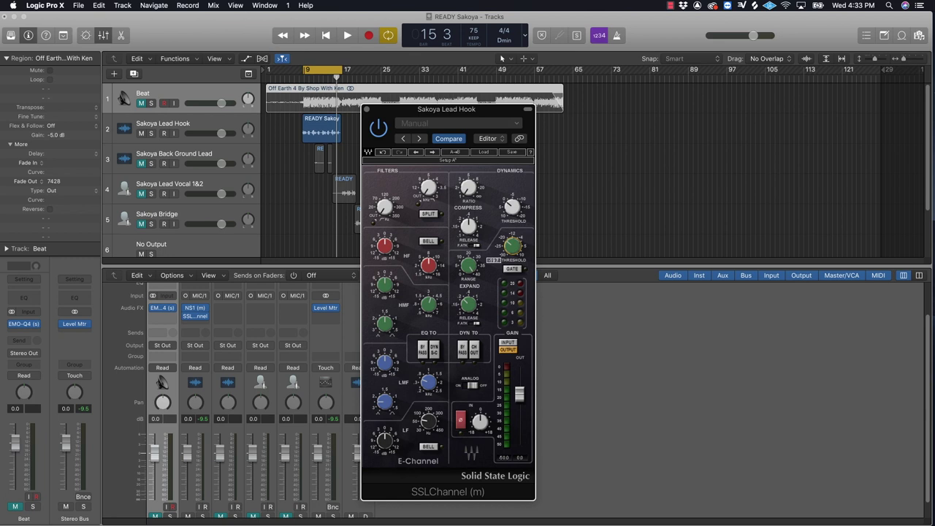
{"action": "key", "text": "space"}
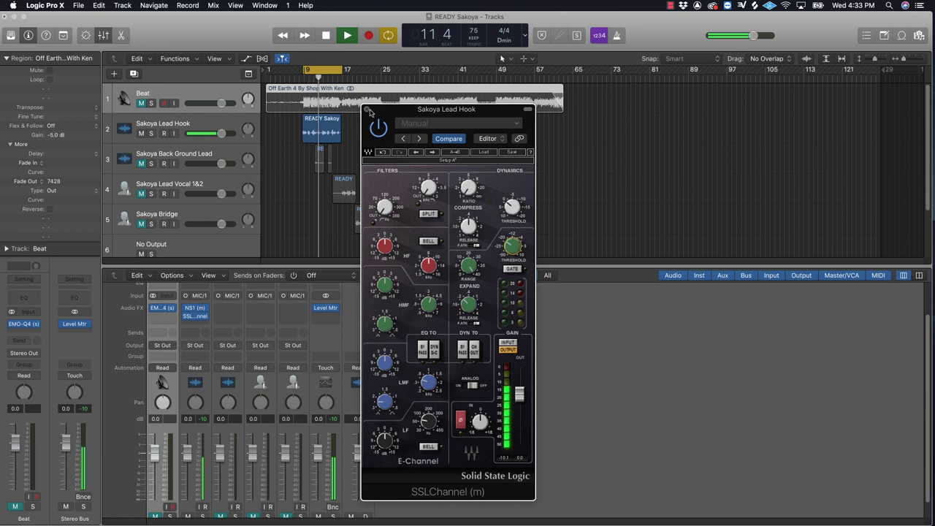
Close the SSLChannel, insert the mono Waves Q10 equalizer below it on the Lead Hook channel and move its window over the arrangement
{"action": "key", "text": "space"}
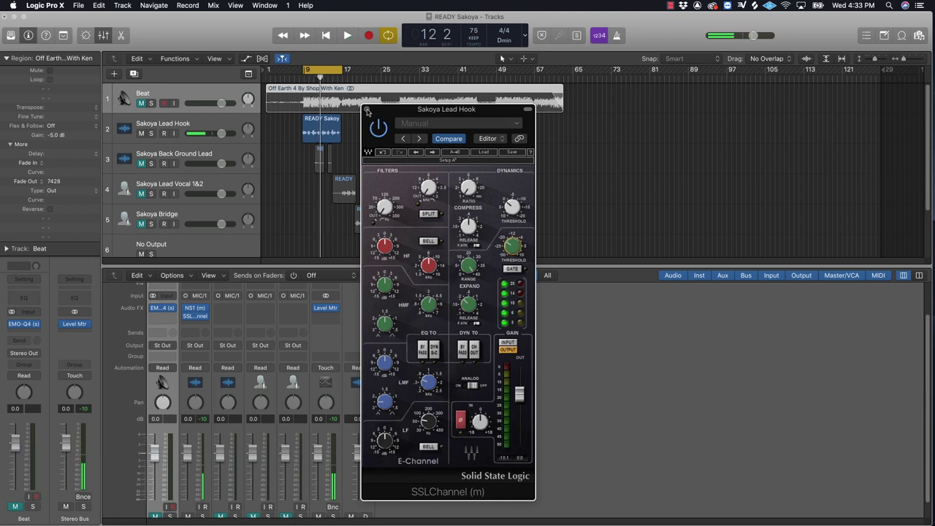
{"action": "left_click", "coordinate": [368, 110]}
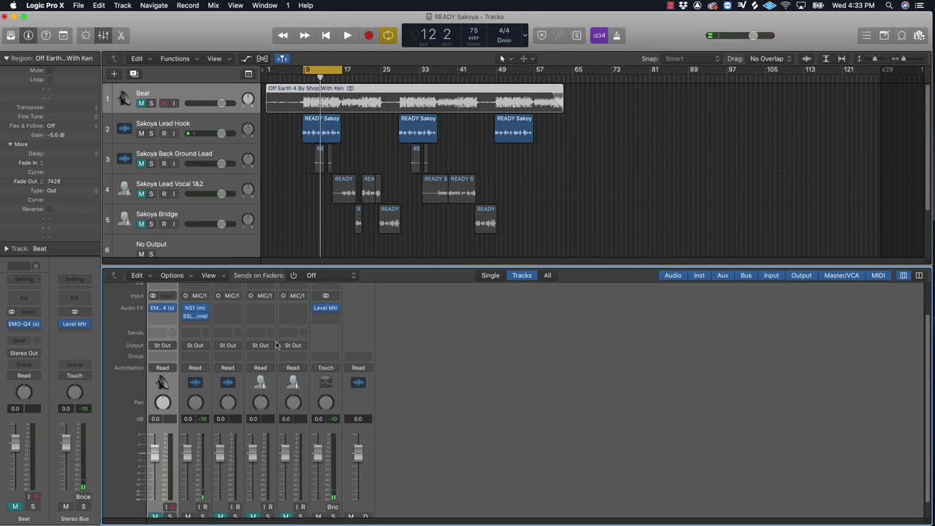
{"action": "left_click", "coordinate": [203, 325]}
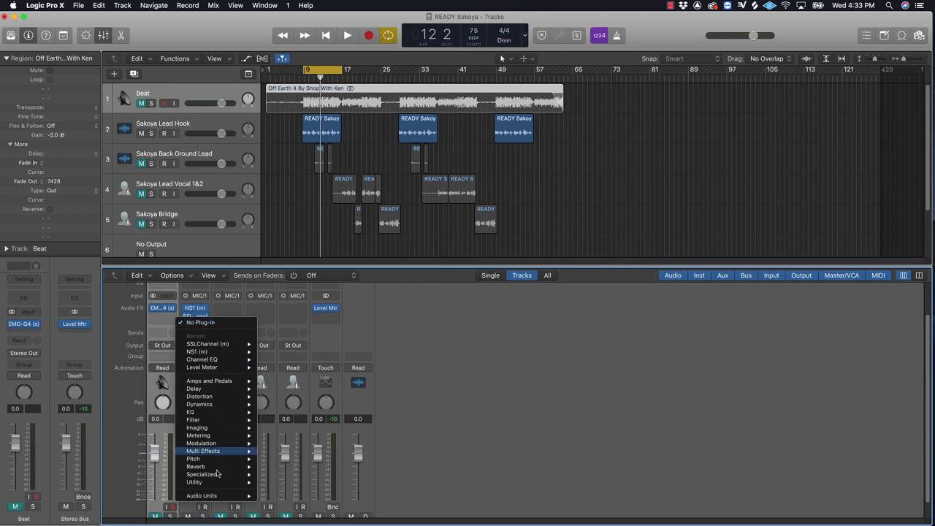
{"action": "mouse_move", "coordinate": [217, 496]}
{"action": "mouse_move", "coordinate": [288, 517]}
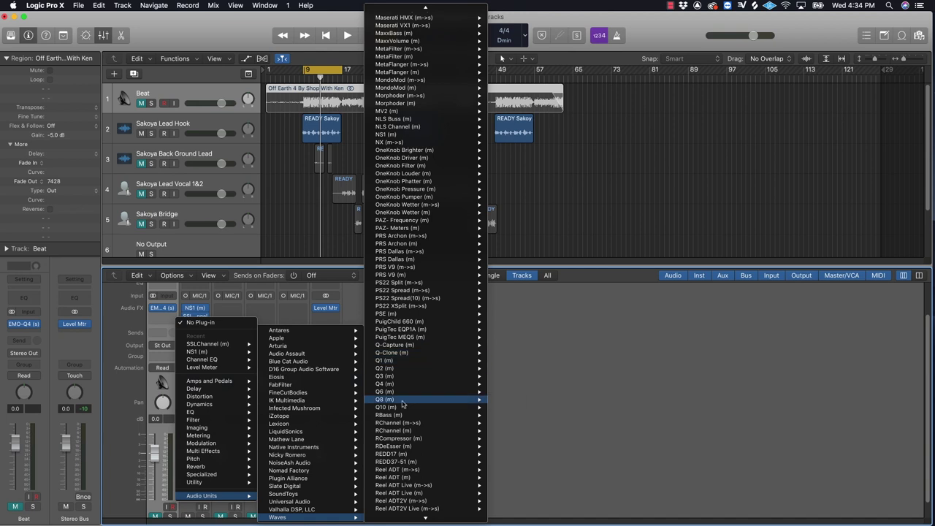
{"action": "left_click", "coordinate": [400, 411]}
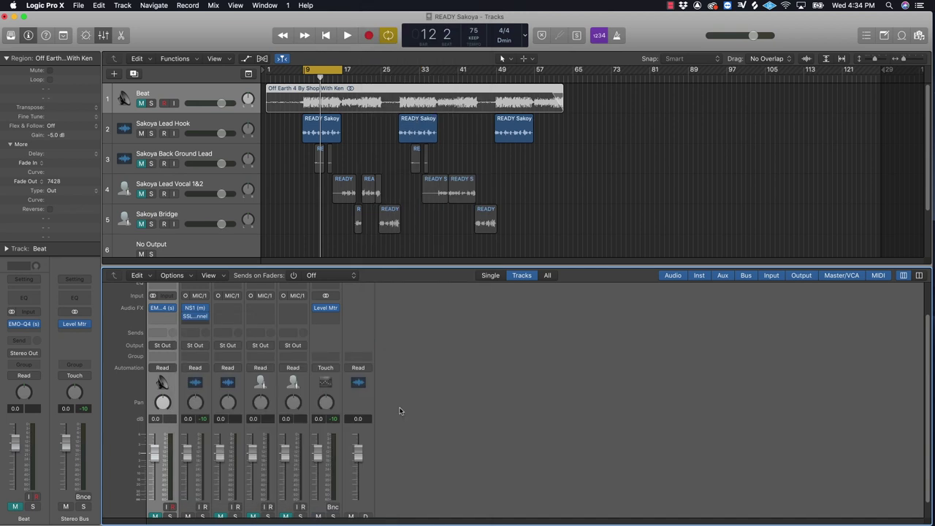
{"action": "left_click_drag", "start_coordinate": [292, 50], "coordinate": [593, 154]}
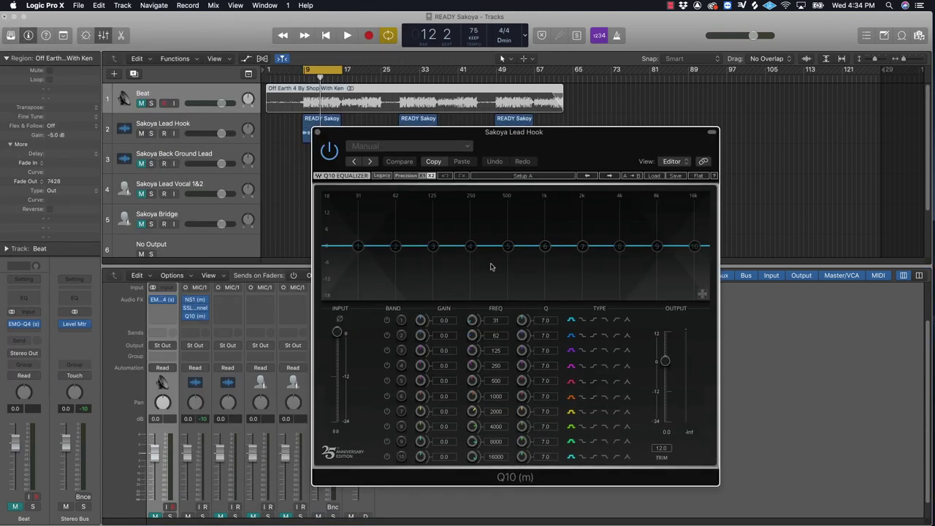
Enable Q10 band 1 as a high-pass filter at 133 Hz
{"action": "left_click", "coordinate": [387, 321]}
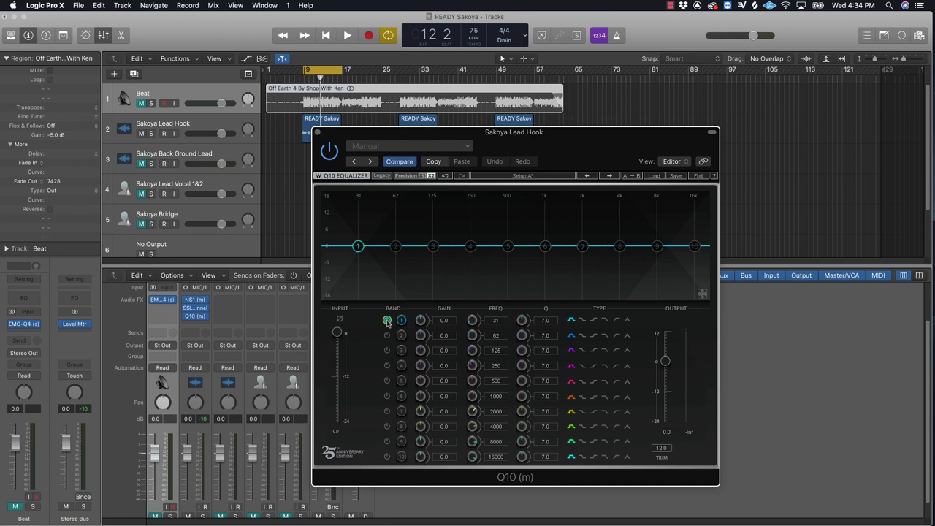
{"action": "left_click_drag", "start_coordinate": [500, 326], "coordinate": [500, 292]}
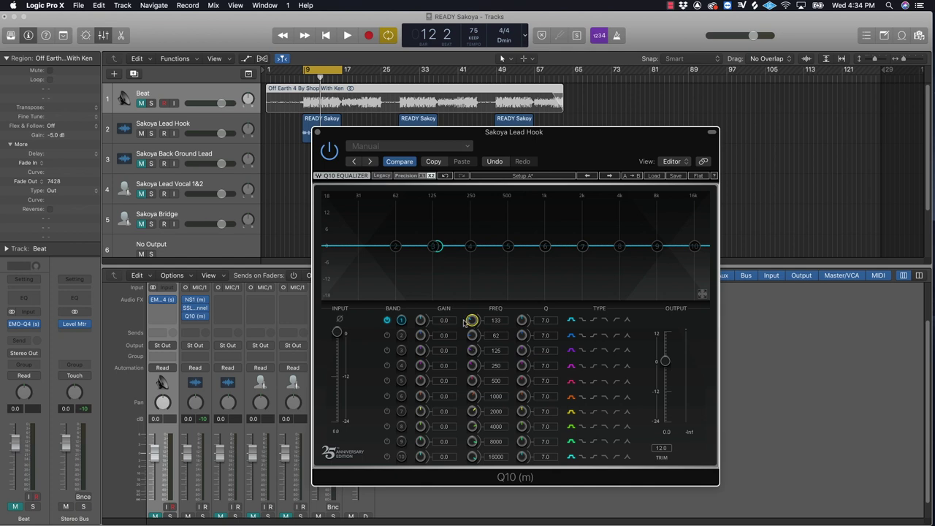
{"action": "left_click", "coordinate": [618, 320]}
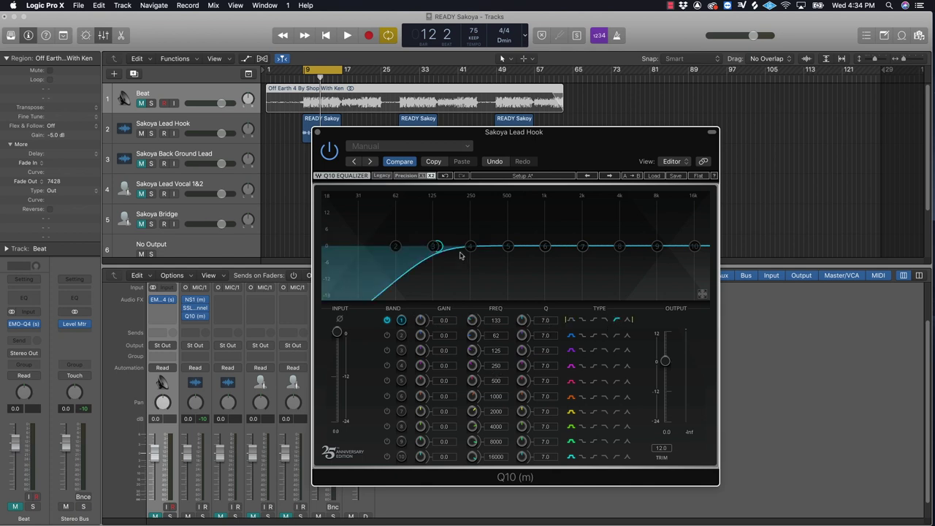
Enable Q10 band 2 with a gain of 18.0 and a Q of about 13.8, and sweep it to 341 Hz during playback
{"action": "left_click", "coordinate": [387, 335]}
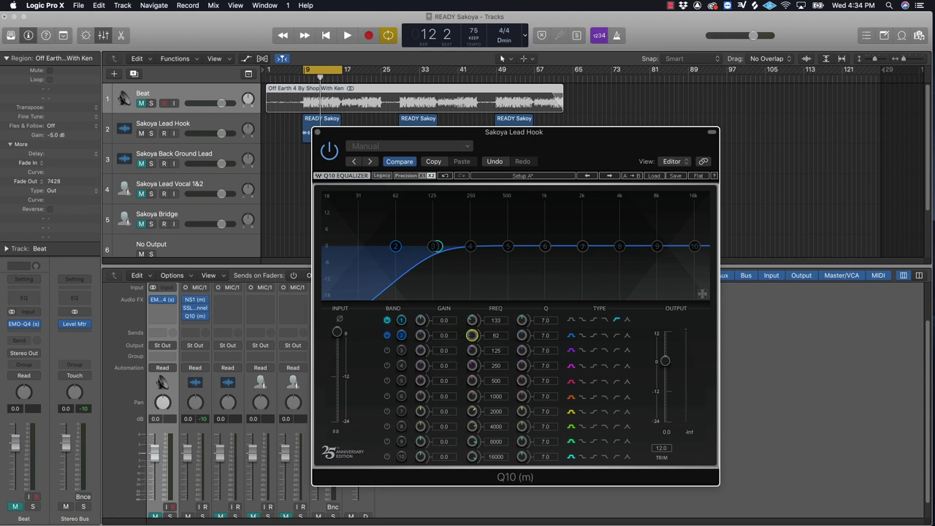
{"action": "left_click_drag", "start_coordinate": [420, 335], "coordinate": [420, 292]}
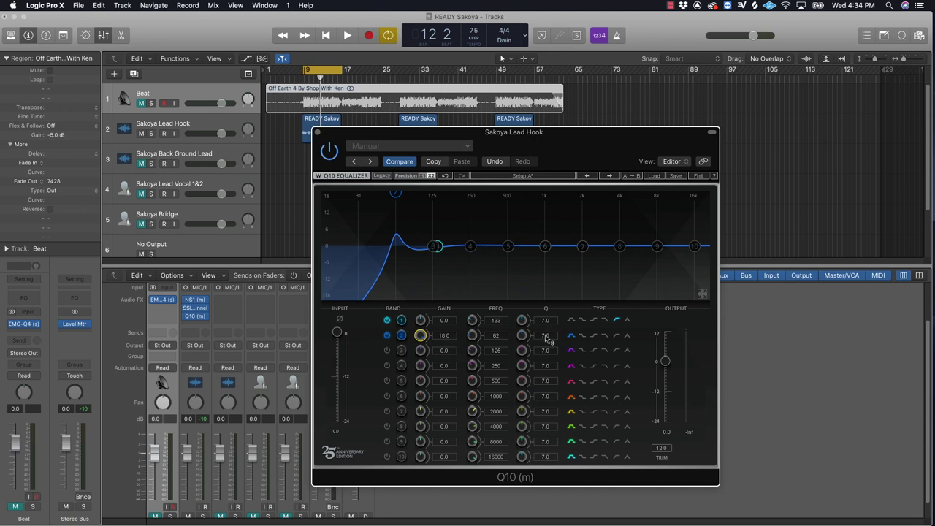
{"action": "mouse_move", "coordinate": [522, 336]}
{"action": "left_mouse_down"}
{"action": "mouse_move", "coordinate": [522, 314]}
{"action": "mouse_move", "coordinate": [522, 341]}
{"action": "left_mouse_up"}
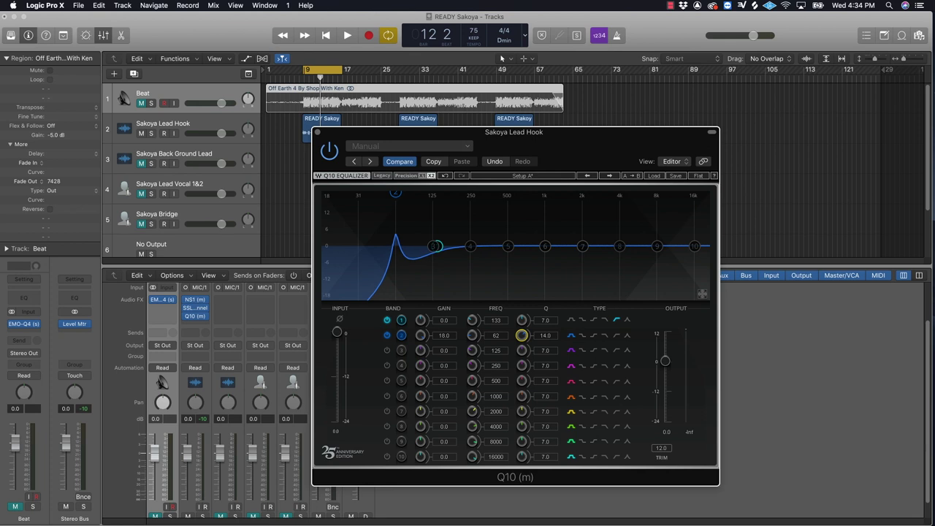
{"action": "left_click_drag", "start_coordinate": [395, 192], "coordinate": [487, 194]}
{"action": "key", "text": "space"}
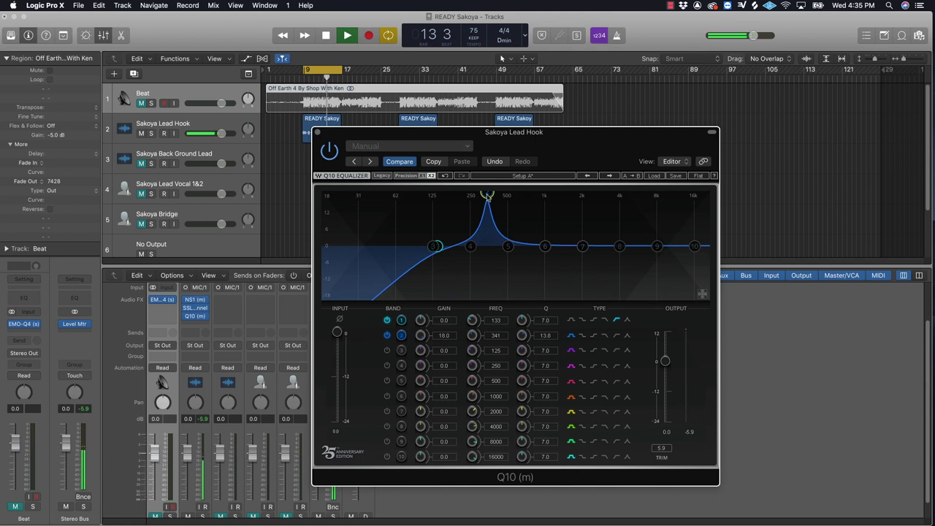
{"action": "key", "text": "space"}
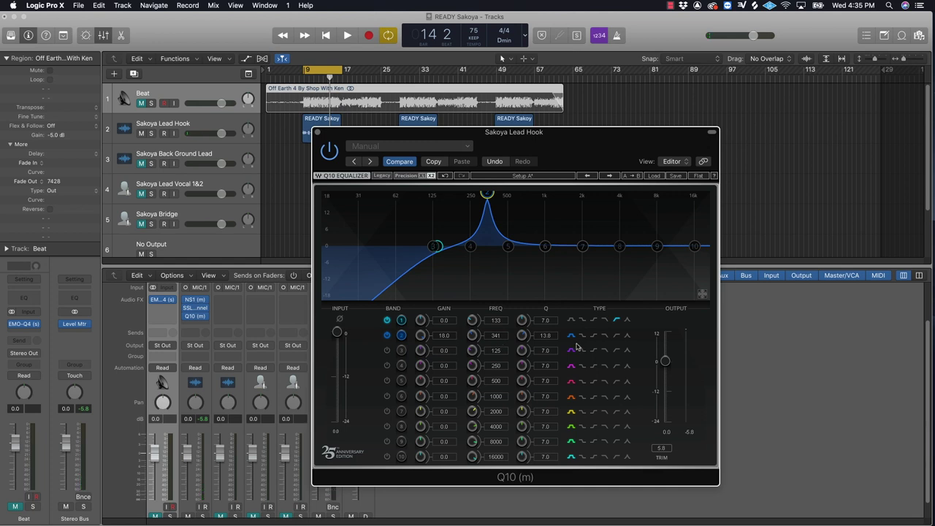
Set band 2 to a Q of 5.0 and a gain of -2.5, and compare the vocal with Q10 bypassed and enabled
{"action": "left_click_drag", "start_coordinate": [522, 335], "coordinate": [521, 367]}
{"action": "left_click_drag", "start_coordinate": [448, 336], "coordinate": [449, 374]}
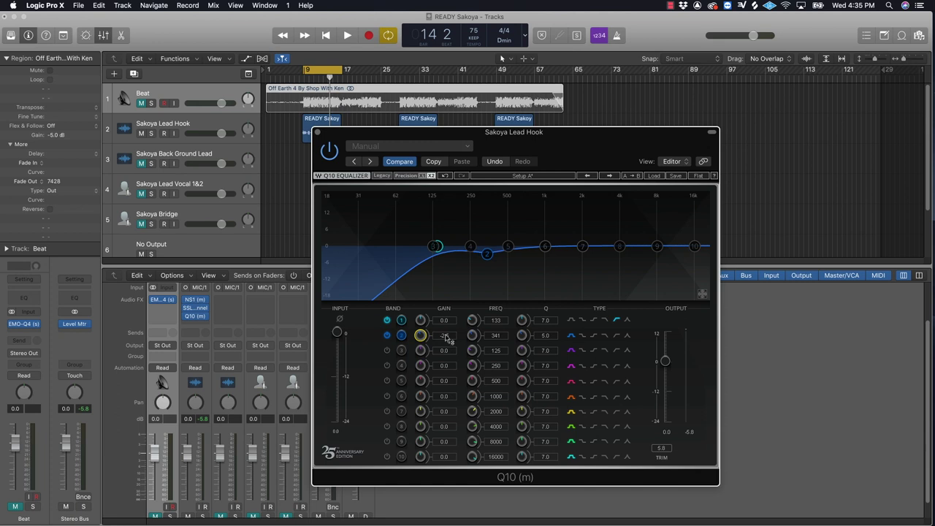
{"action": "key", "text": "space"}
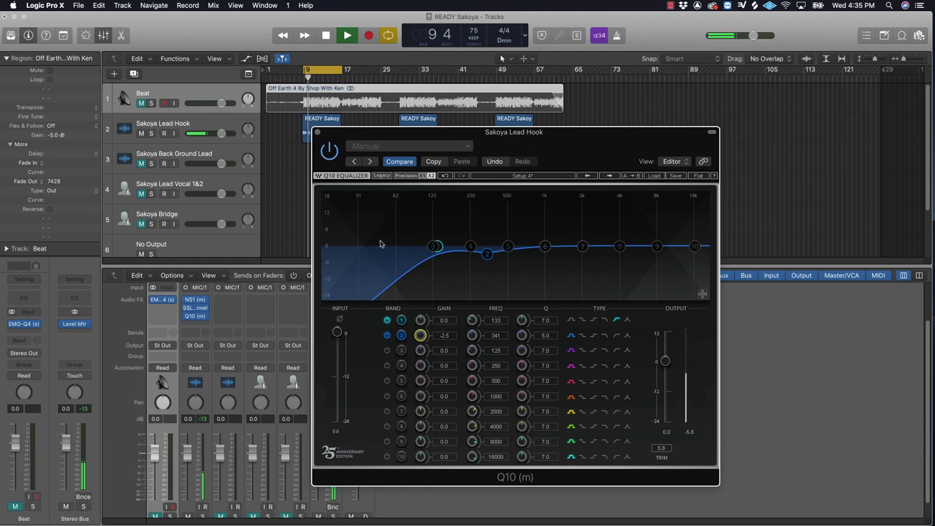
{"action": "left_click", "coordinate": [330, 151]}
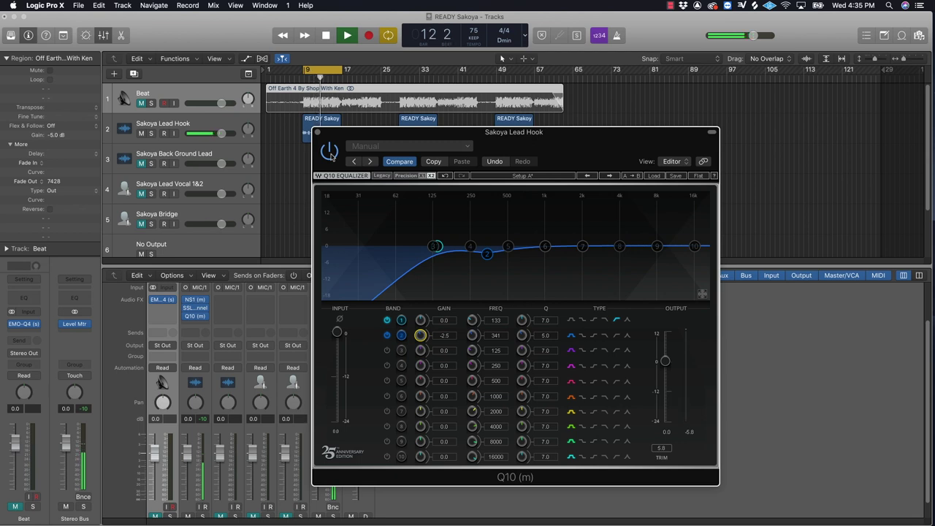
{"action": "key", "text": "space"}
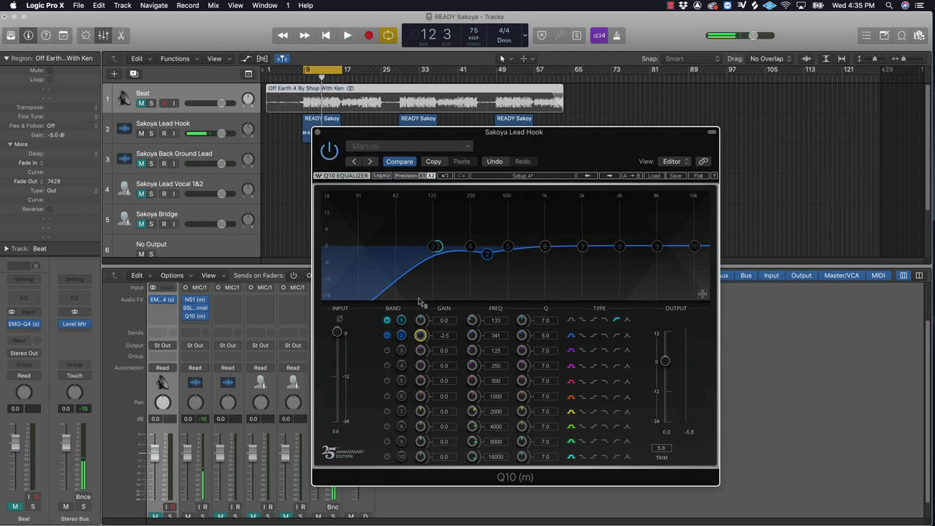
Enable Q10 band 3 and set its gain to 18.0, frequency to 143 Hz and Q to about 13.4
{"action": "left_click", "coordinate": [387, 351]}
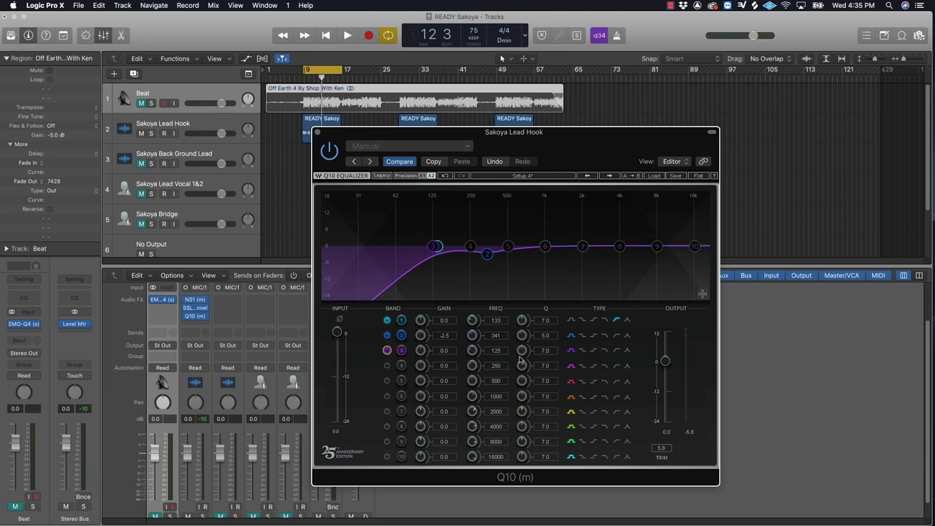
{"action": "left_click_drag", "start_coordinate": [420, 349], "coordinate": [420, 307]}
{"action": "scroll", "coordinate": [510, 356], "scroll_direction": "up", "scroll_amount": 3}
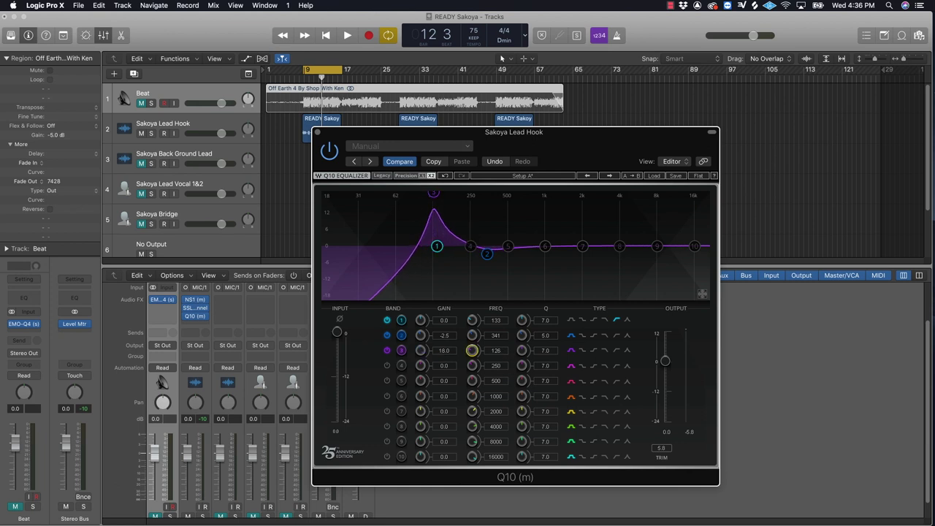
{"action": "scroll", "coordinate": [548, 356], "scroll_direction": "up", "scroll_amount": 8}
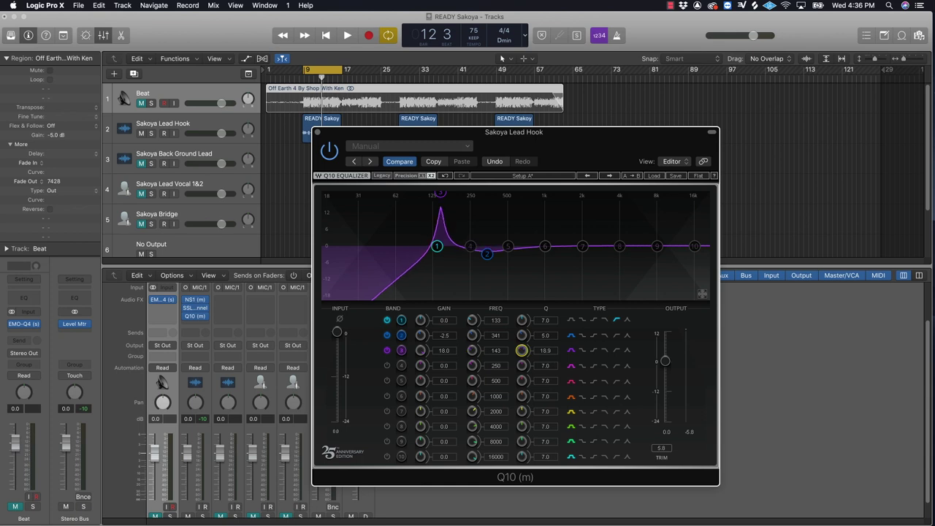
{"action": "scroll", "coordinate": [521, 350], "scroll_direction": "down", "scroll_amount": 2}
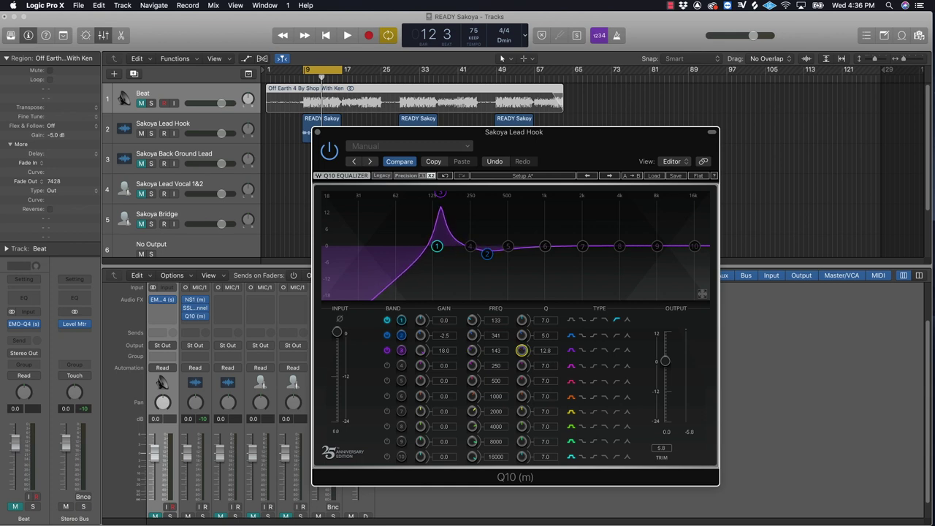
{"action": "scroll", "coordinate": [548, 357], "scroll_direction": "up", "scroll_amount": 1}
Sweep band 3 to 496 Hz while the Lead Hook plays, and cut its gain to -2.4
{"action": "key", "text": "space"}
{"action": "left_click_drag", "start_coordinate": [442, 196], "coordinate": [507, 194]}
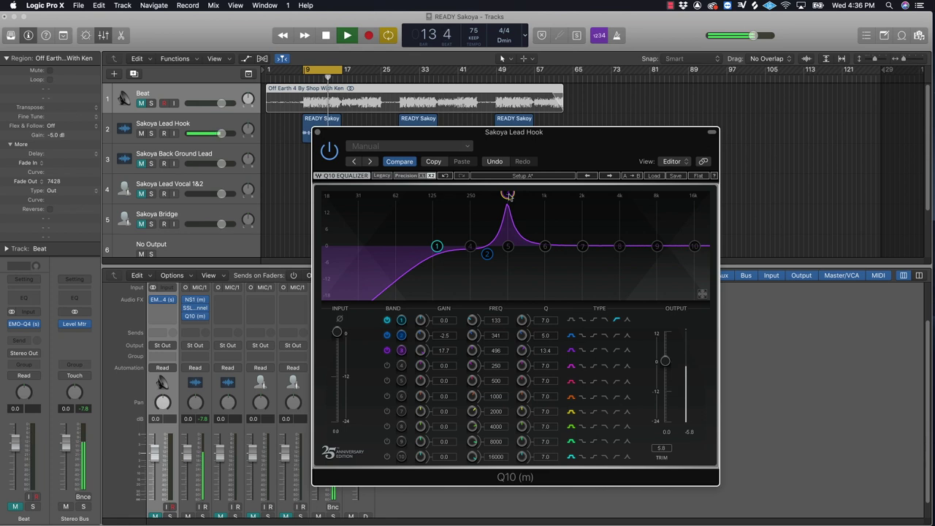
{"action": "key", "text": "space"}
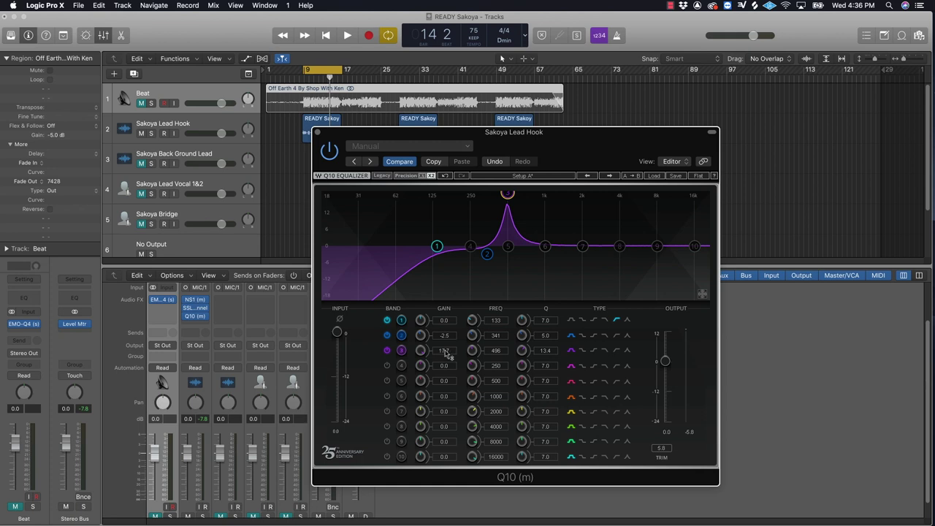
{"action": "left_click", "coordinate": [421, 349]}
{"action": "left_click_drag", "start_coordinate": [421, 350], "coordinate": [420, 401]}
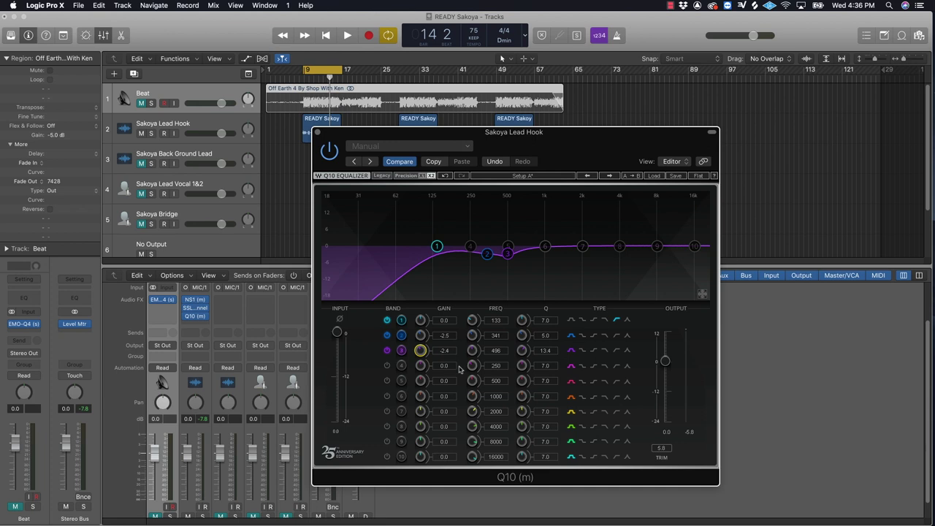
Play the loop with the Beat unmuted and lower the Lead Hook fader to -0.7 dB
{"action": "key", "text": "space"}
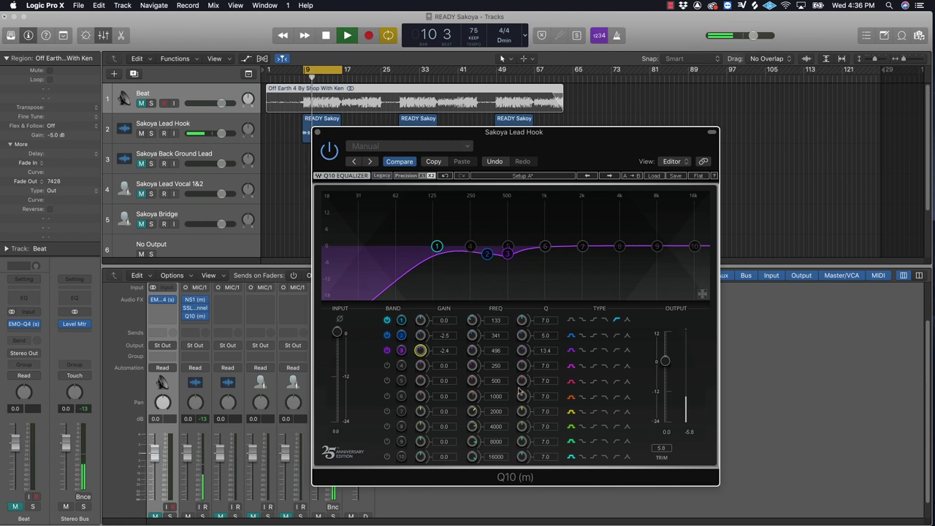
{"action": "left_click", "coordinate": [154, 517]}
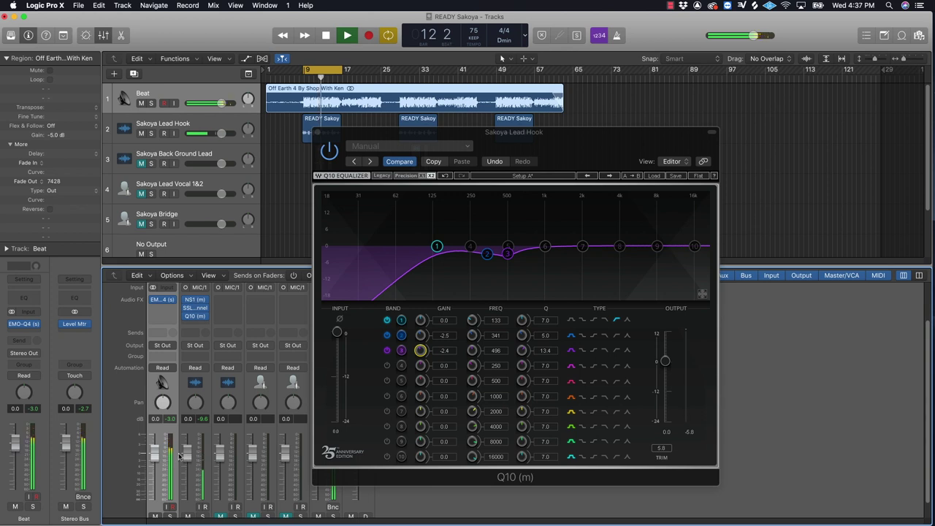
{"action": "left_click_drag", "start_coordinate": [187, 459], "coordinate": [188, 462]}
{"action": "key", "text": "space"}
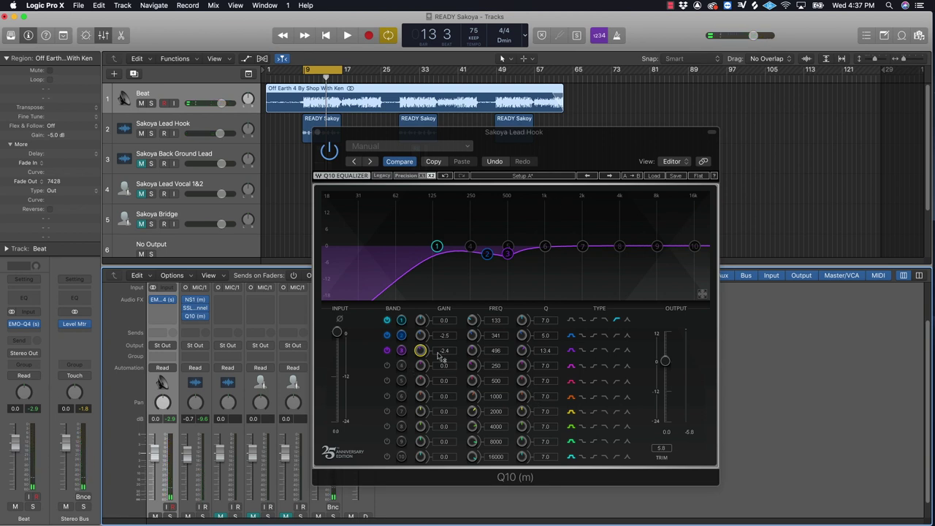
Enable Q10 band 4 with a gain of 18.0, a Q of 13.8 and a frequency of 677 Hz
{"action": "left_click", "coordinate": [388, 365]}
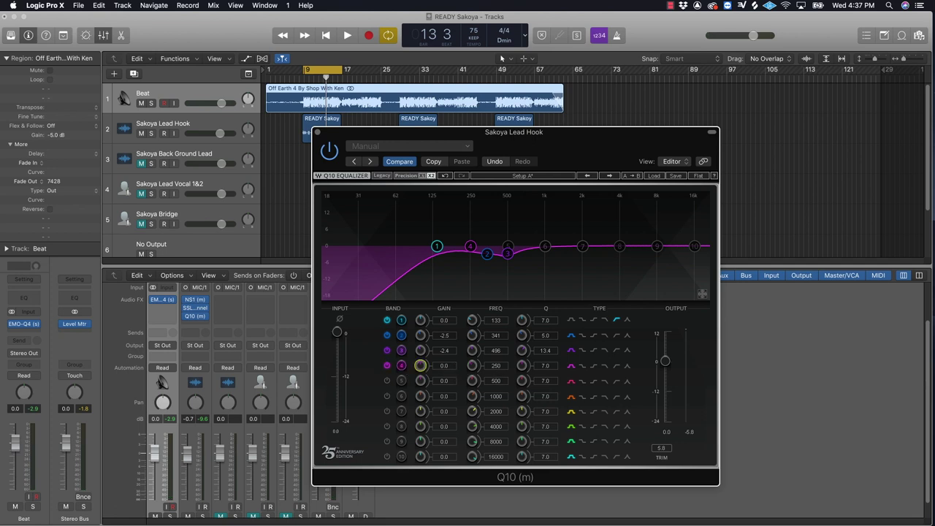
{"action": "left_click_drag", "start_coordinate": [421, 365], "coordinate": [467, 282]}
{"action": "left_click_drag", "start_coordinate": [553, 368], "coordinate": [553, 329]}
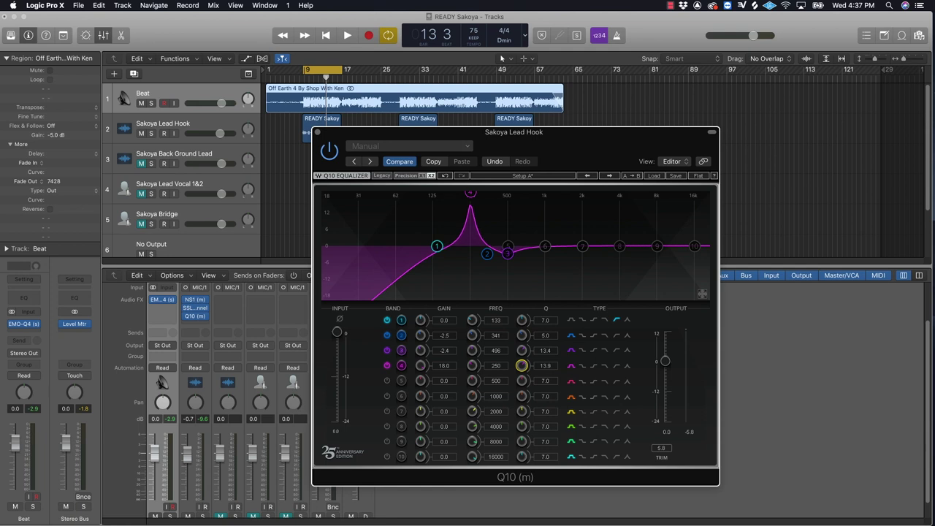
{"action": "left_click_drag", "start_coordinate": [495, 371], "coordinate": [496, 342]}
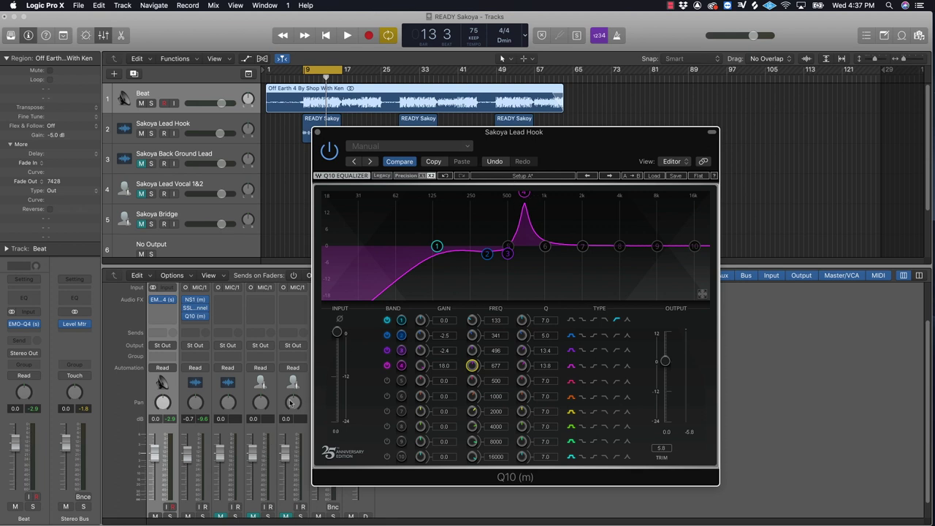
With the Beat muted, sweep band 4 to 1098 Hz during playback and cut its gain to -3.0
{"action": "left_click", "coordinate": [154, 516]}
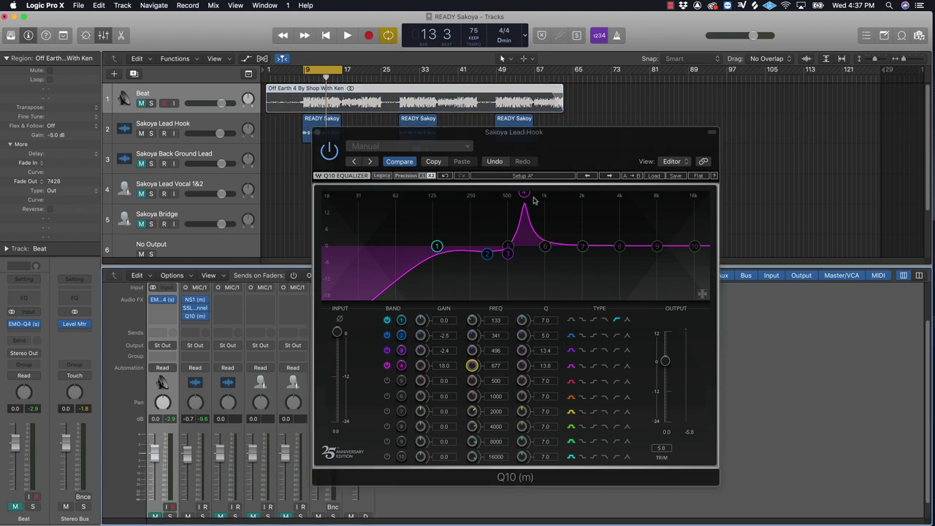
{"action": "key", "text": "space"}
{"action": "left_click_drag", "start_coordinate": [524, 193], "coordinate": [550, 193]}
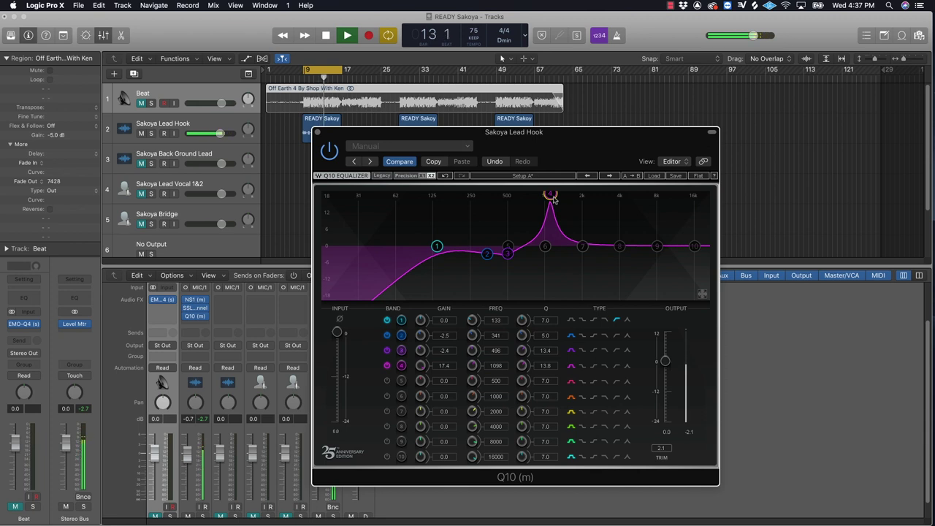
{"action": "key", "text": "space"}
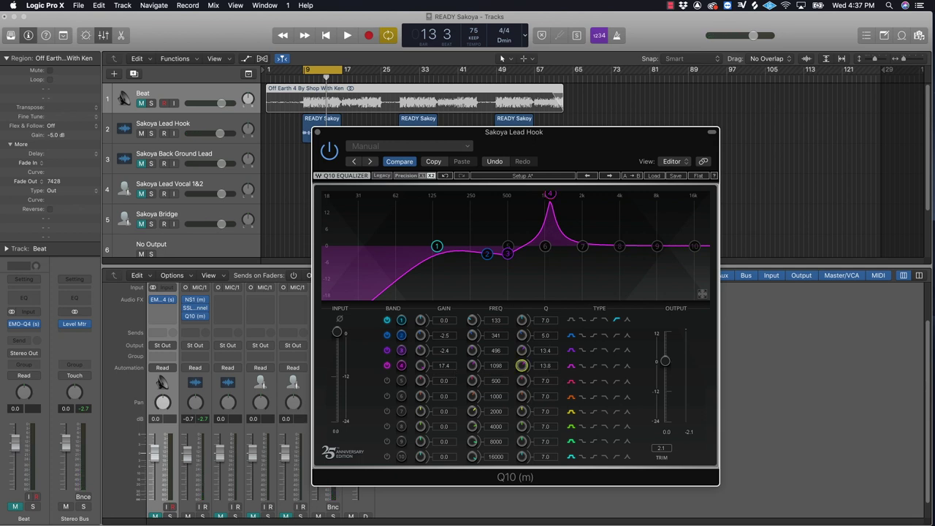
{"action": "left_click_drag", "start_coordinate": [421, 365], "coordinate": [421, 393]}
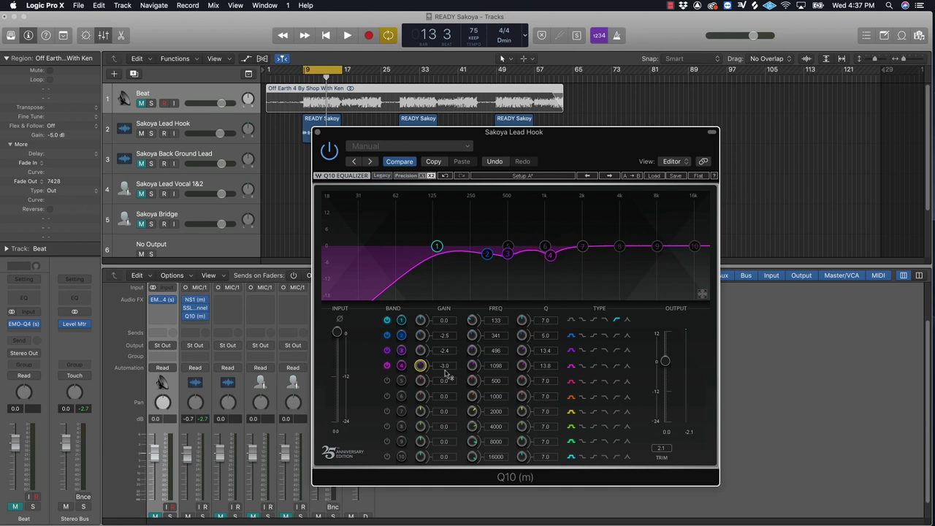
Audition the EQ'd Lead Hook with the Beat unmuted, stop playback, and close the Q10 window
{"action": "key", "text": "space"}
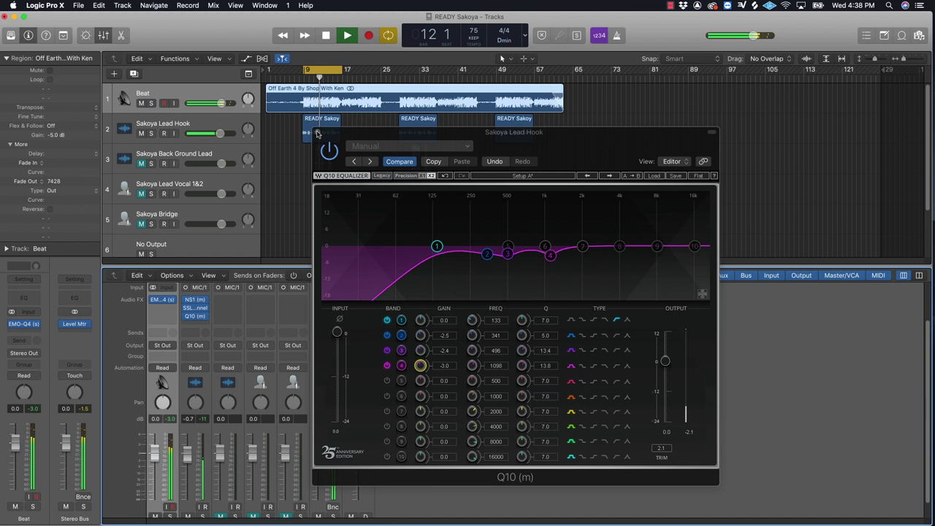
{"action": "key", "text": "space"}
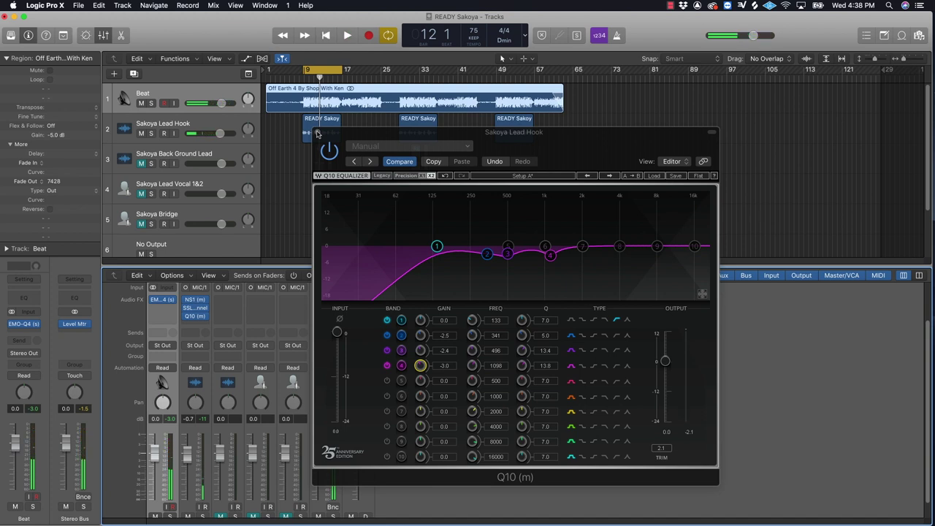
{"action": "left_click", "coordinate": [318, 133]}
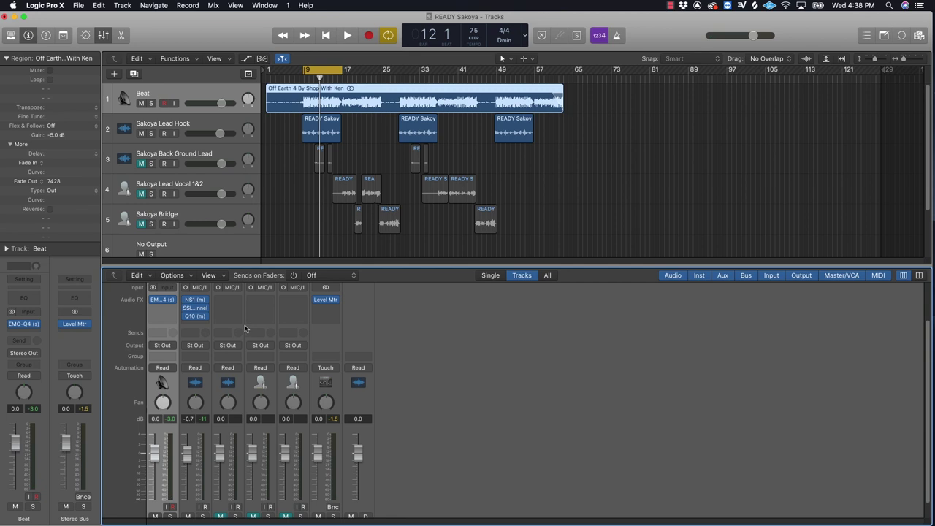
Insert the mono Waves Tune Real-Time plug-in after Q10 on the Lead Hook channel and move its window clear of the mixer strips
{"action": "left_click", "coordinate": [204, 325]}
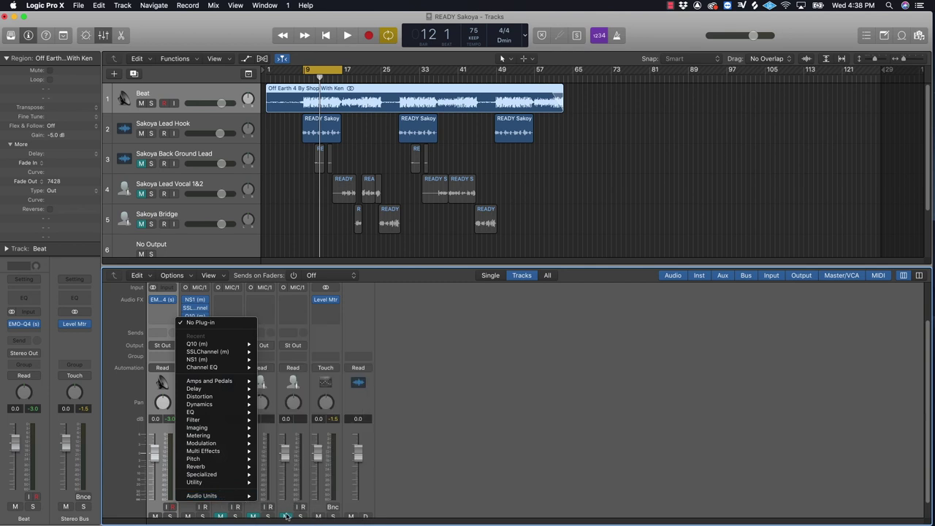
{"action": "mouse_move", "coordinate": [241, 496]}
{"action": "mouse_move", "coordinate": [289, 517]}
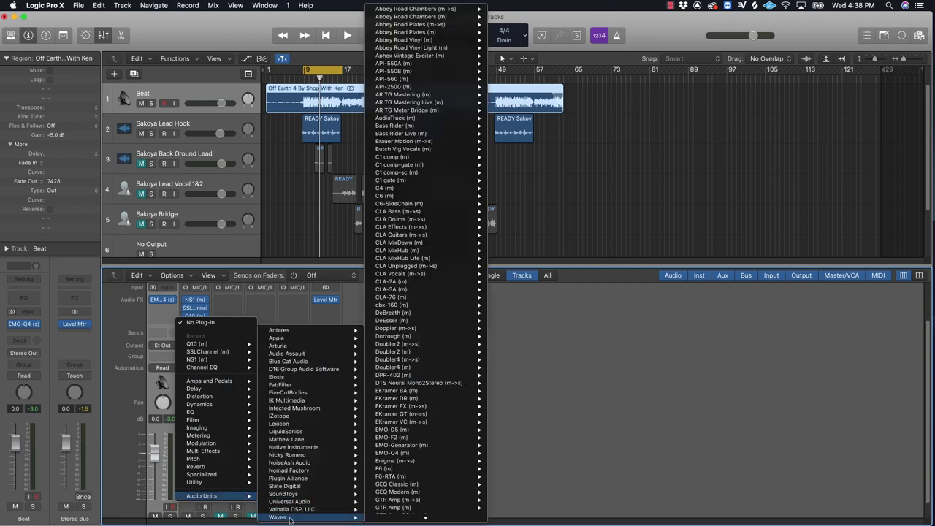
{"action": "scroll", "coordinate": [420, 479], "scroll_direction": "down", "scroll_amount": 5}
{"action": "scroll", "coordinate": [425, 475], "scroll_direction": "down", "scroll_amount": 20}
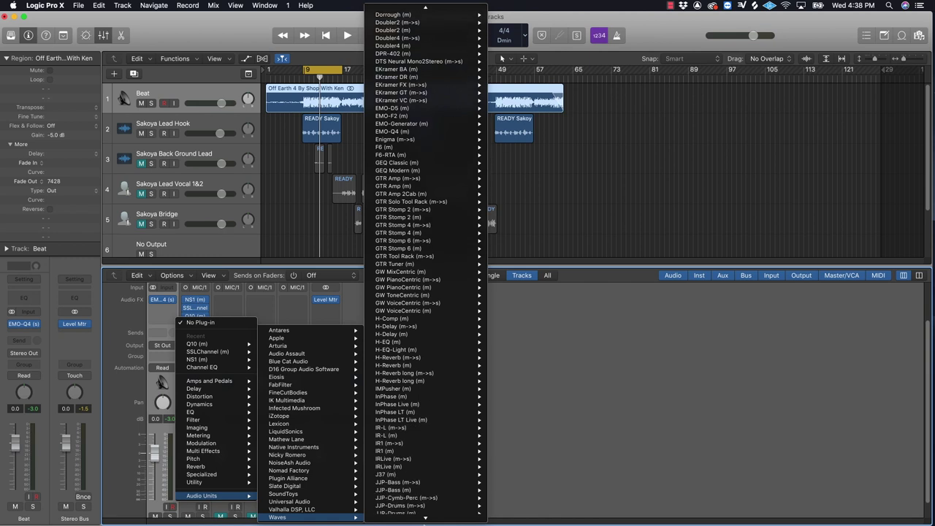
{"action": "scroll", "coordinate": [423, 504], "scroll_direction": "down", "scroll_amount": 12}
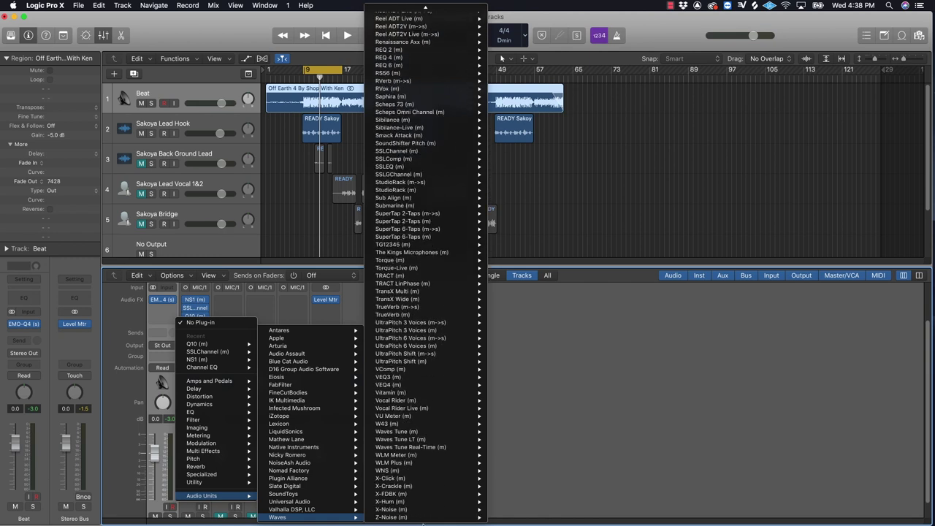
{"action": "mouse_move", "coordinate": [421, 447]}
{"action": "left_click", "coordinate": [506, 446]}
{"action": "left_click_drag", "start_coordinate": [293, 50], "coordinate": [699, 158]}
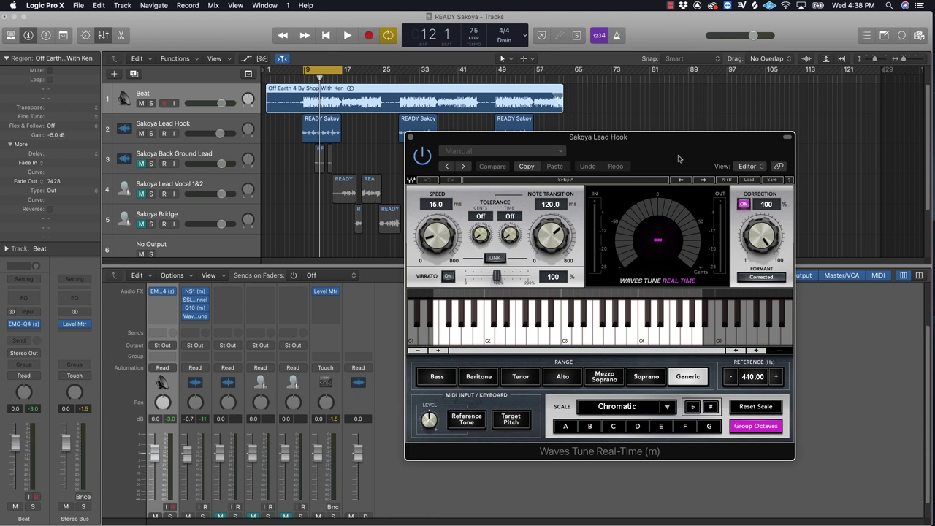
{"action": "left_click_drag", "start_coordinate": [667, 157], "coordinate": [686, 193]}
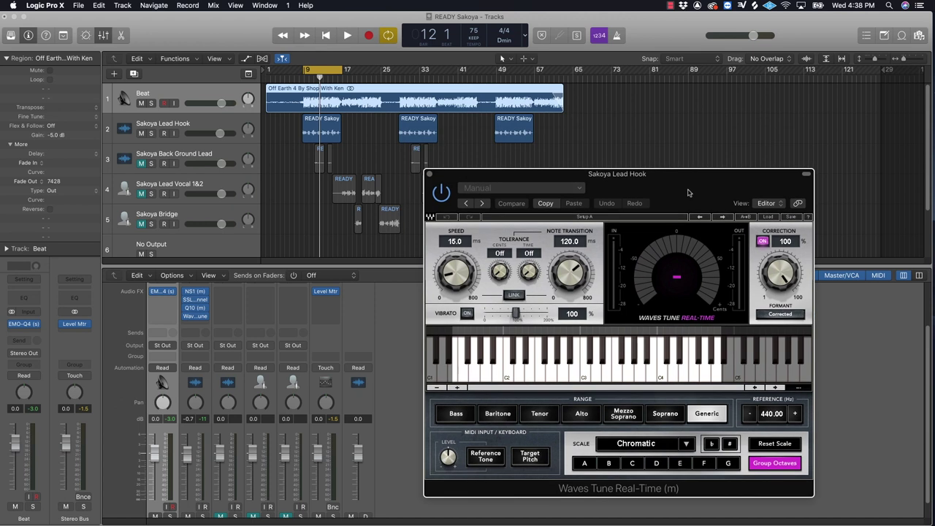
Set both Speed and Note Transition in Waves Tune Real-Time to 0.1 ms
{"action": "left_click_drag", "start_coordinate": [454, 272], "coordinate": [453, 315]}
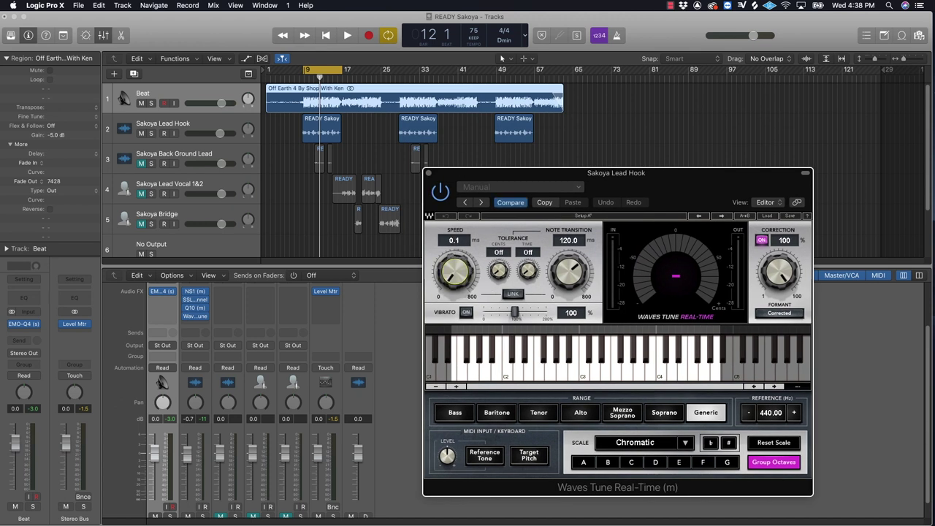
{"action": "left_click_drag", "start_coordinate": [568, 272], "coordinate": [568, 321]}
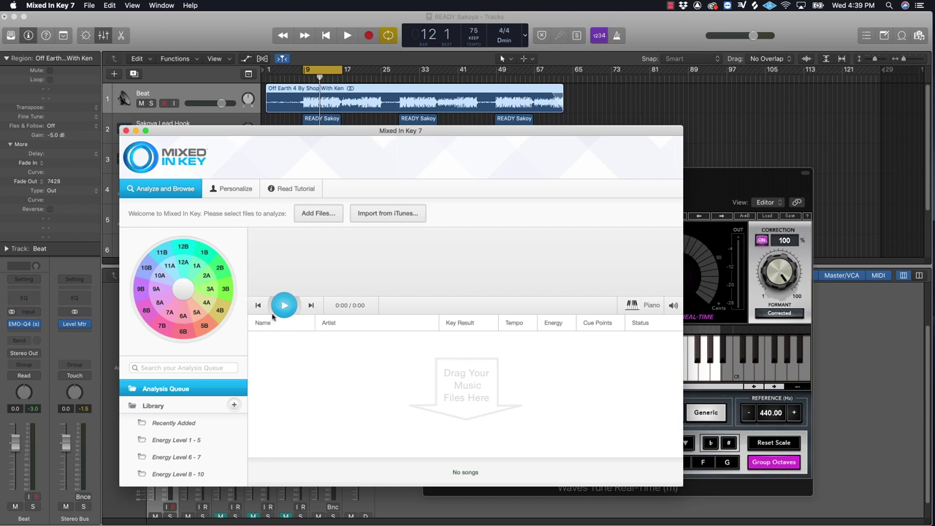
Examine key 3A and the piano keyboard in Mixed In Key, then close it and return to Logic Pro X
{"action": "left_click", "coordinate": [210, 292]}
{"action": "left_click", "coordinate": [643, 307]}
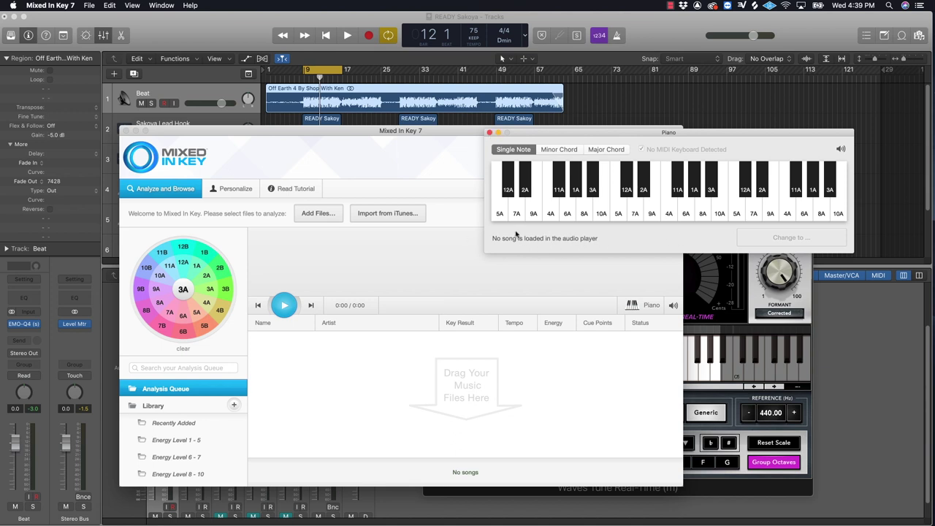
{"action": "left_click", "coordinate": [490, 132]}
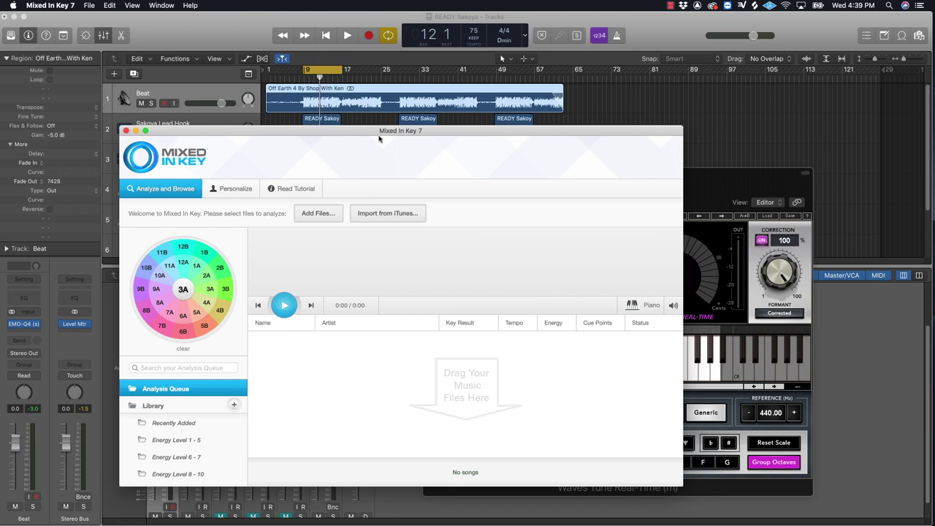
{"action": "left_click", "coordinate": [125, 130]}
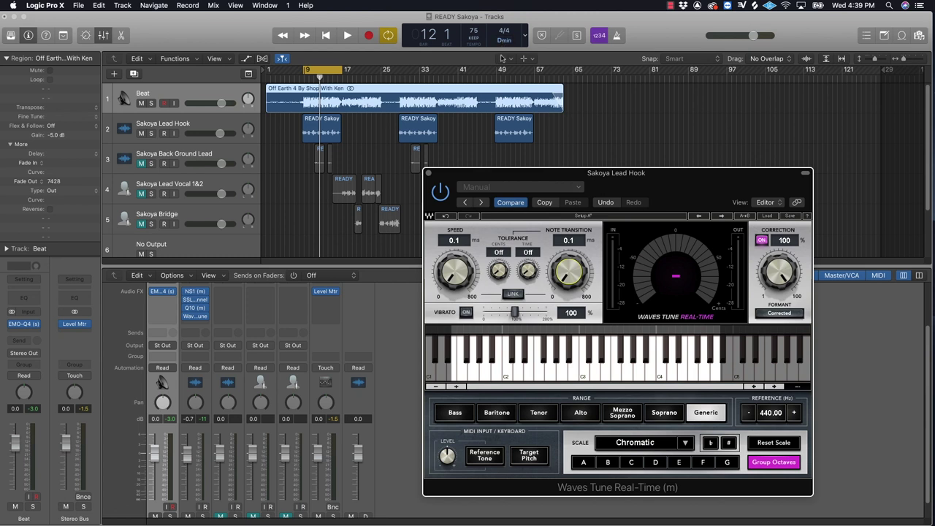
Set Waves Tune Real-Time to 80 % correction, the D Natural Minor scale and the Alto range
{"action": "left_click_drag", "start_coordinate": [778, 263], "coordinate": [778, 288]}
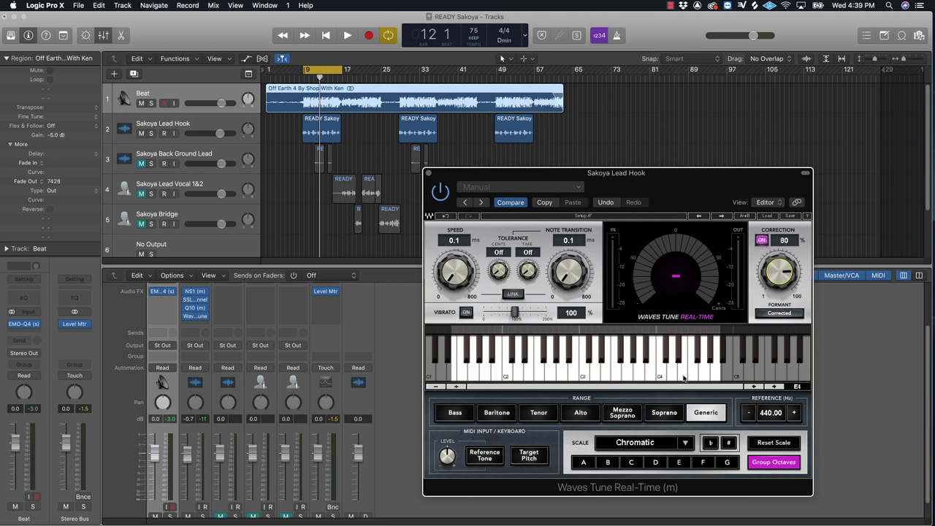
{"action": "left_click", "coordinate": [688, 443]}
{"action": "left_click", "coordinate": [700, 485]}
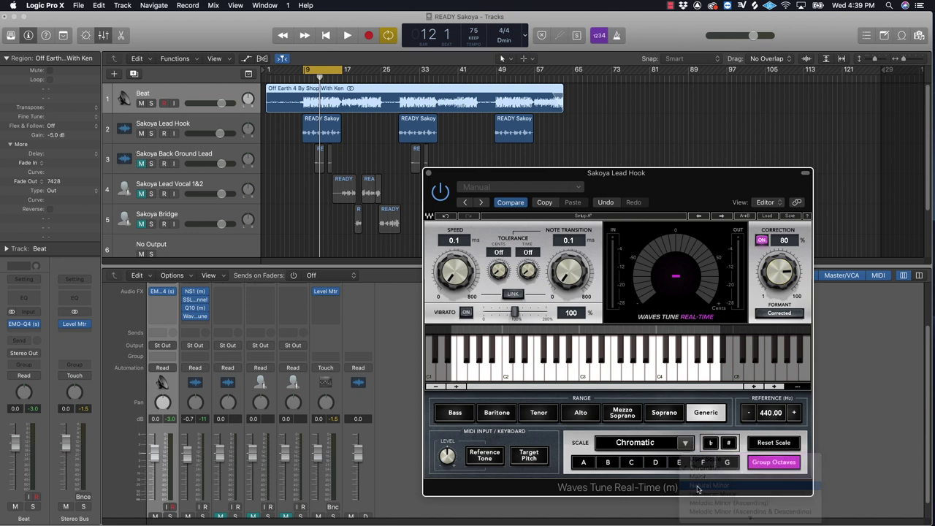
{"action": "left_click", "coordinate": [660, 462]}
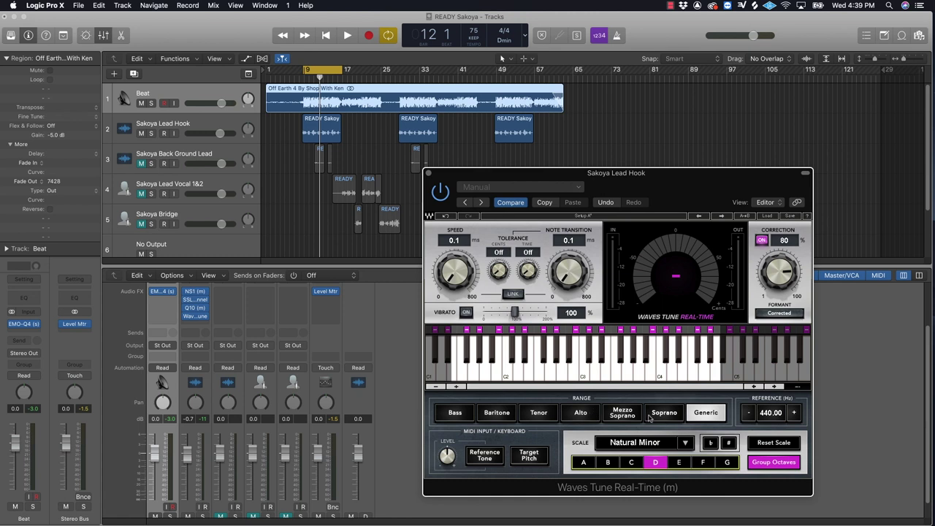
{"action": "left_click", "coordinate": [587, 415]}
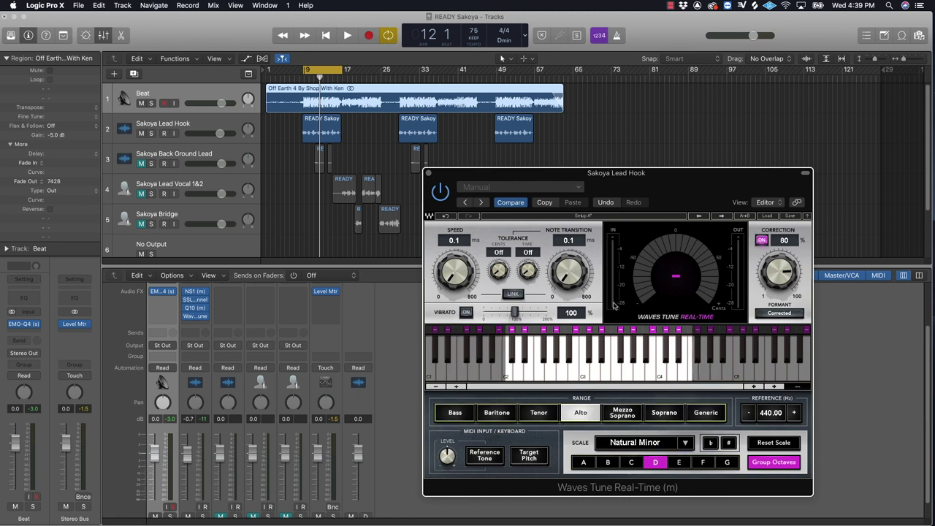
Link Speed and Note Transition, and set both to 15.0 ms while the loop plays
{"action": "left_click", "coordinate": [515, 294]}
{"action": "left_click", "coordinate": [516, 295]}
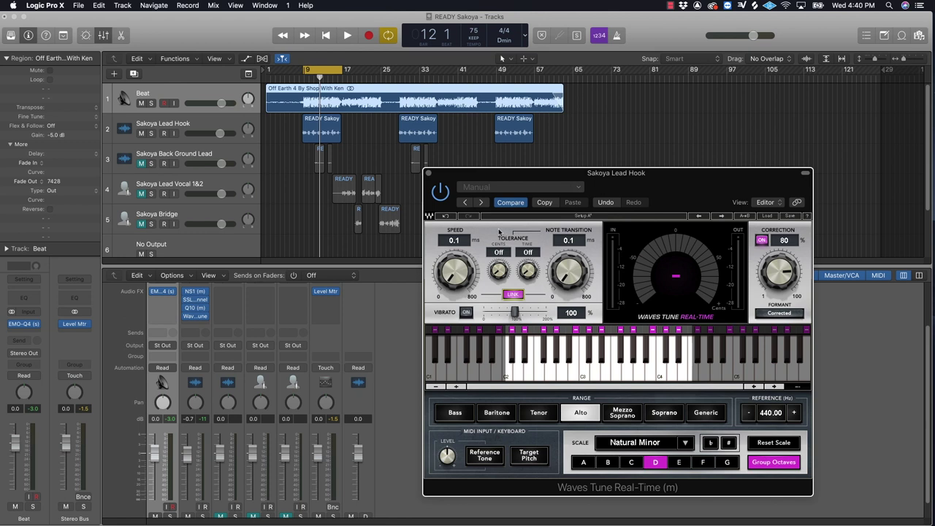
{"action": "key", "text": "space"}
{"action": "left_click_drag", "start_coordinate": [459, 277], "coordinate": [459, 261]}
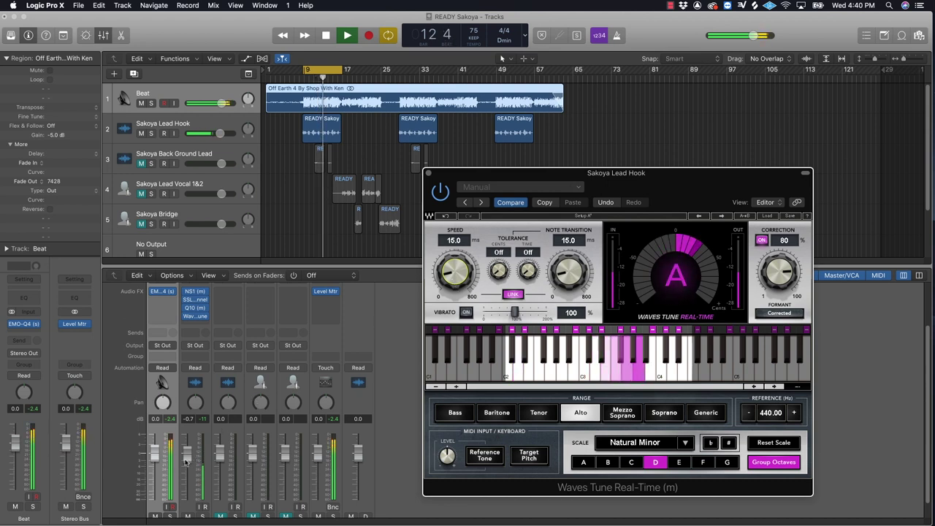
Lower the Lead Hook fader to -1.3 dB, audition the tuned vocal with the Beat muted, and stop playback
{"action": "left_click_drag", "start_coordinate": [187, 461], "coordinate": [186, 464]}
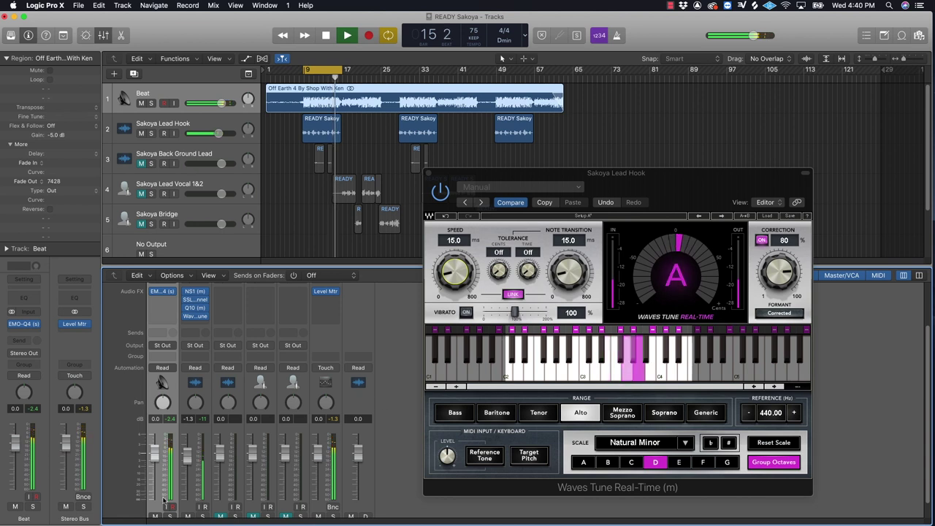
{"action": "left_click", "coordinate": [153, 517]}
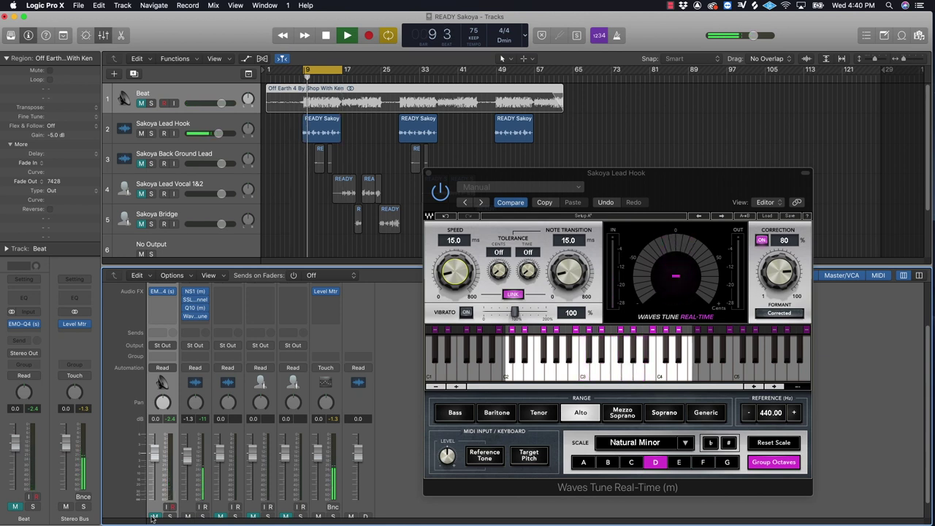
{"action": "key", "text": "space"}
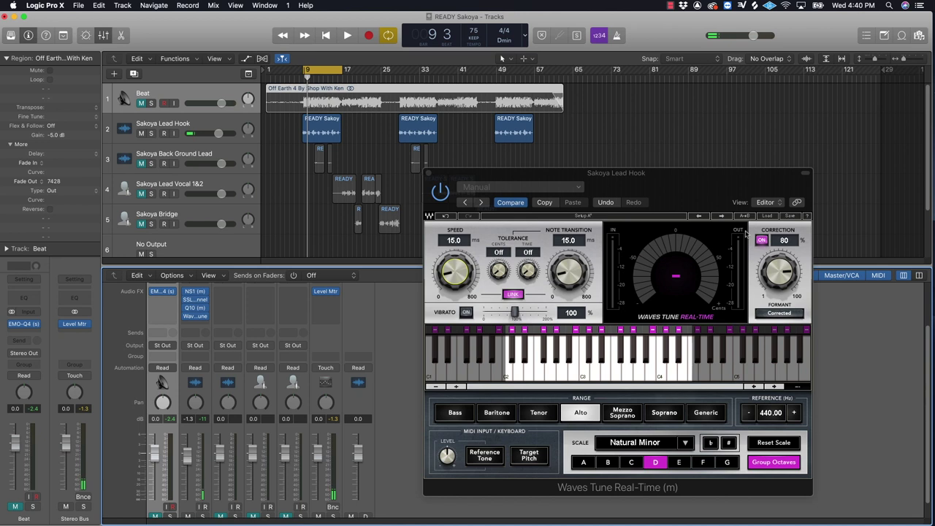
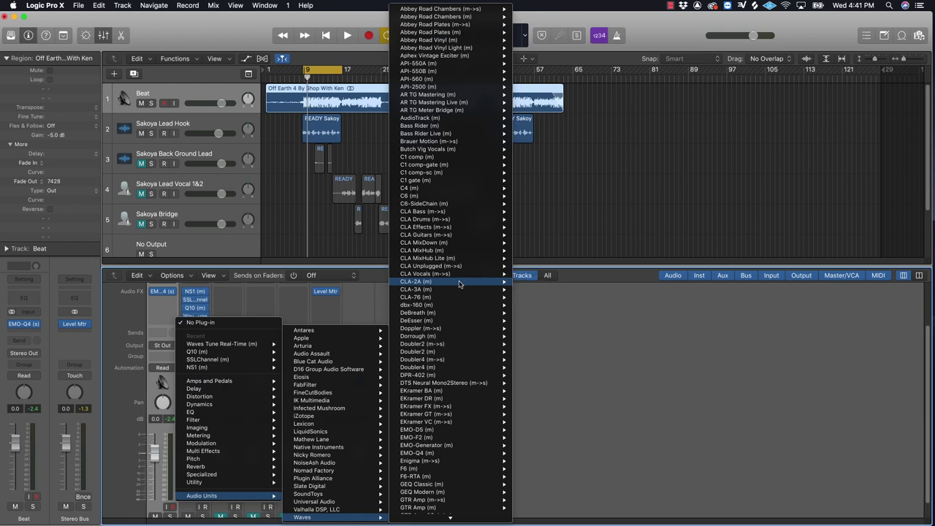
Insert the mono CLA-2A compressor after Waves Tune Real-Time on the Lead Hook channel and move its window below the tracks
{"action": "left_click", "coordinate": [531, 281]}
{"action": "left_click_drag", "start_coordinate": [247, 58], "coordinate": [553, 135]}
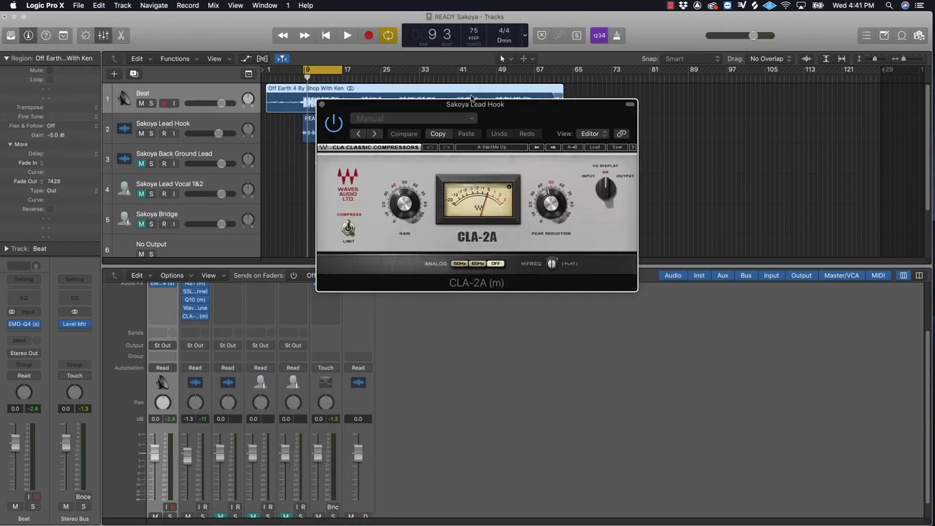
{"action": "left_click_drag", "start_coordinate": [504, 108], "coordinate": [560, 295]}
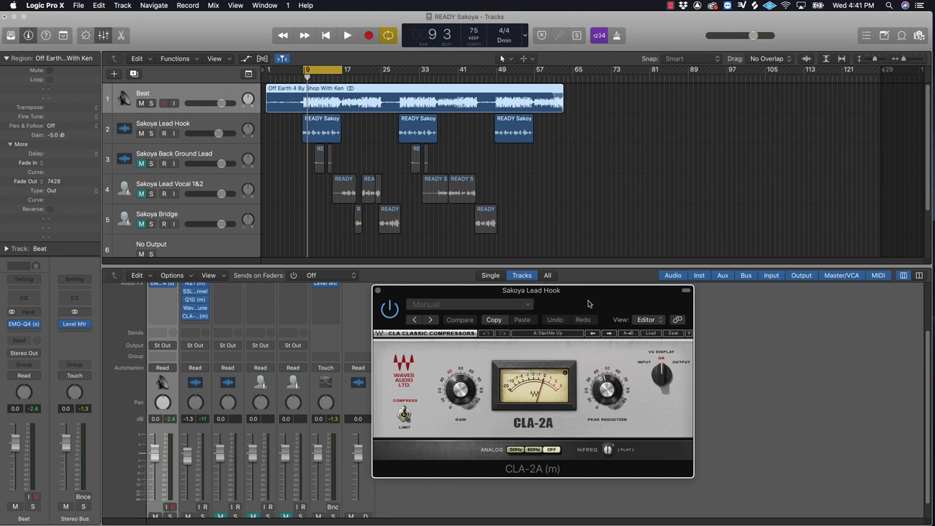
{"action": "left_click_drag", "start_coordinate": [589, 303], "coordinate": [598, 274]}
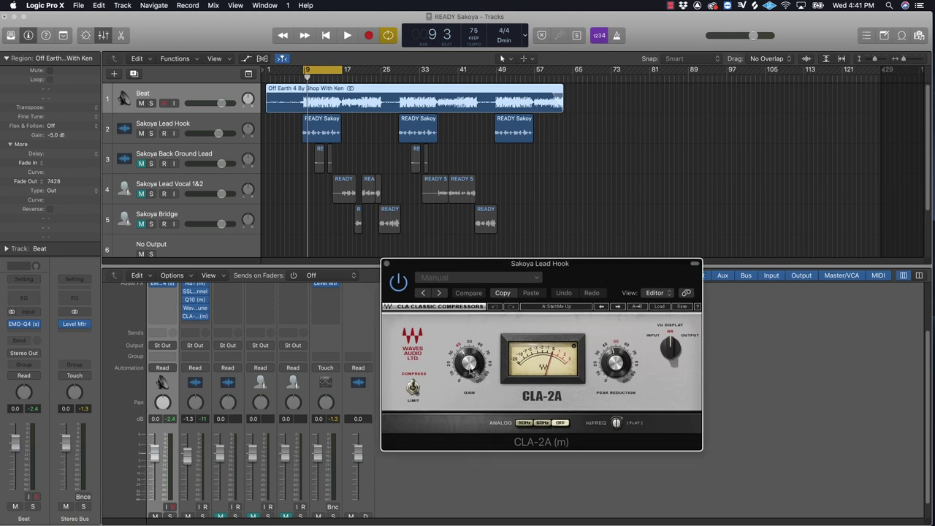
Adjust the CLA-2A's Gain and Peak Reduction by ear while the loop plays with the Beat, then stop playback and close the compressor
{"action": "mouse_move", "coordinate": [470, 373]}
{"action": "left_click_drag", "start_coordinate": [470, 372], "coordinate": [470, 374]}
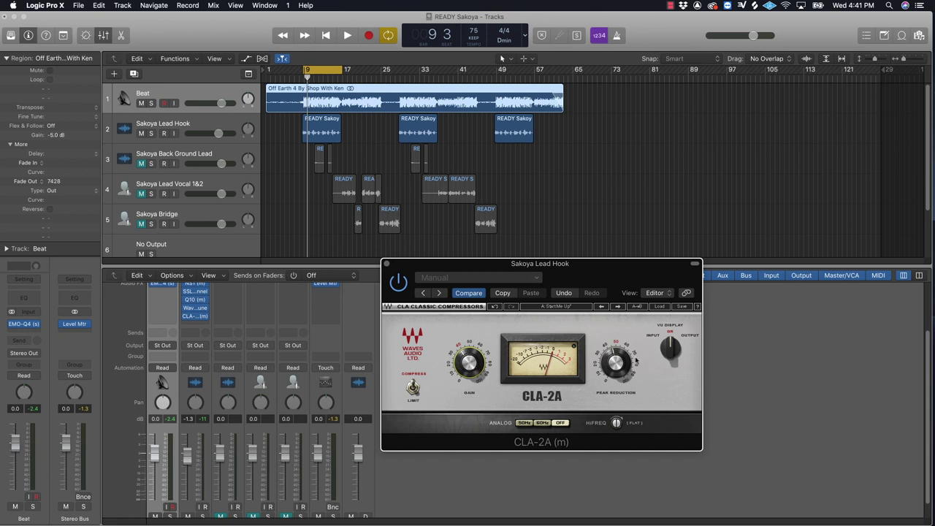
{"action": "key", "text": "space"}
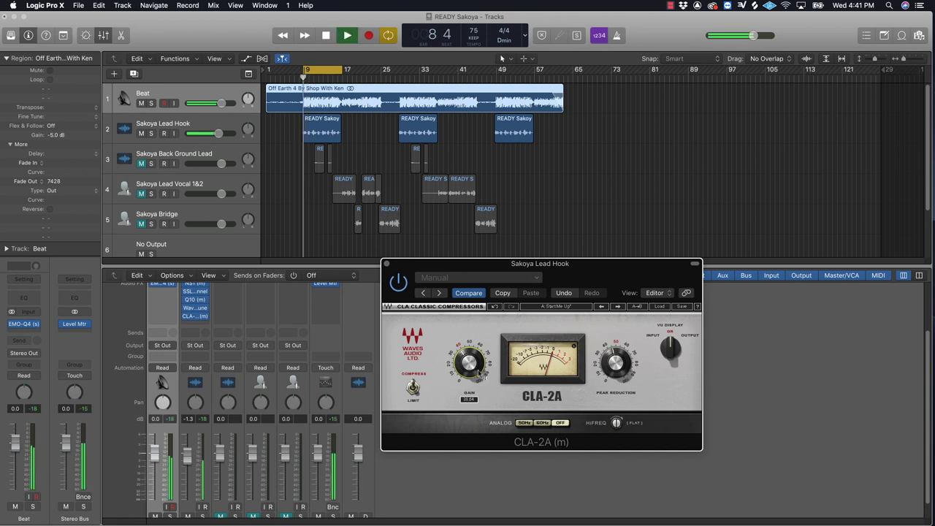
{"action": "left_click_drag", "start_coordinate": [478, 373], "coordinate": [479, 375]}
{"action": "left_click_drag", "start_coordinate": [625, 365], "coordinate": [625, 359]}
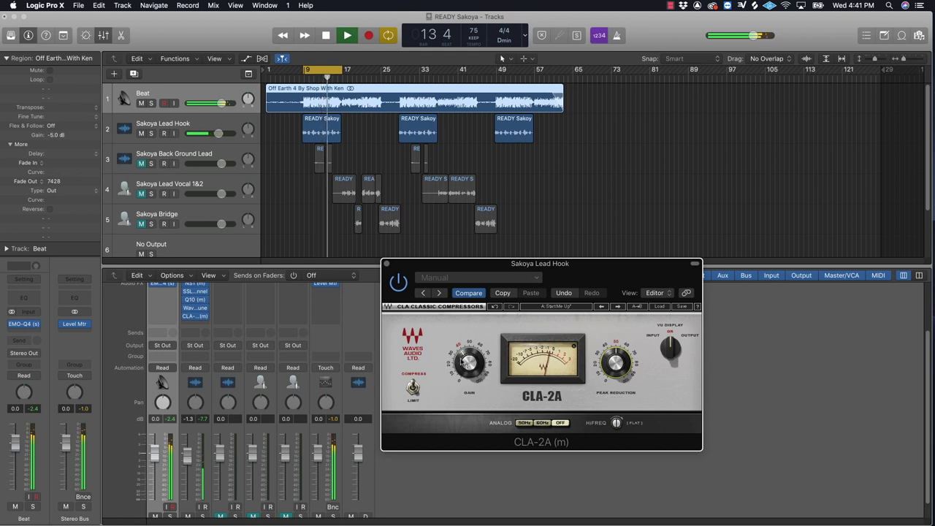
{"action": "mouse_move", "coordinate": [468, 361]}
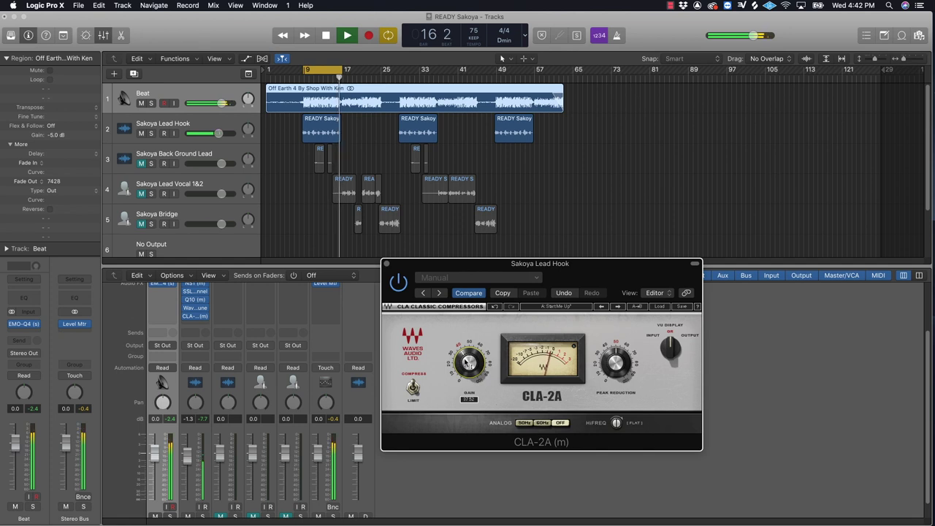
{"action": "key", "text": "space"}
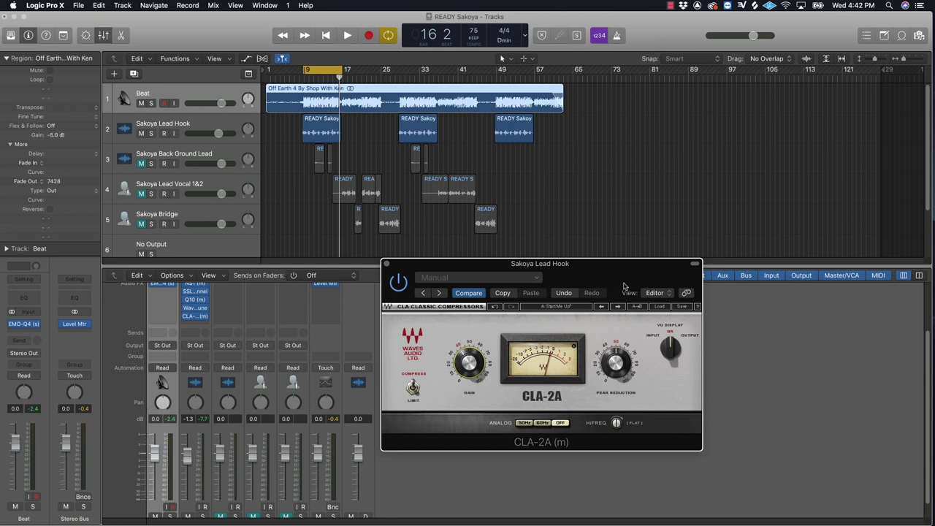
{"action": "left_click_drag", "start_coordinate": [608, 274], "coordinate": [545, 274]}
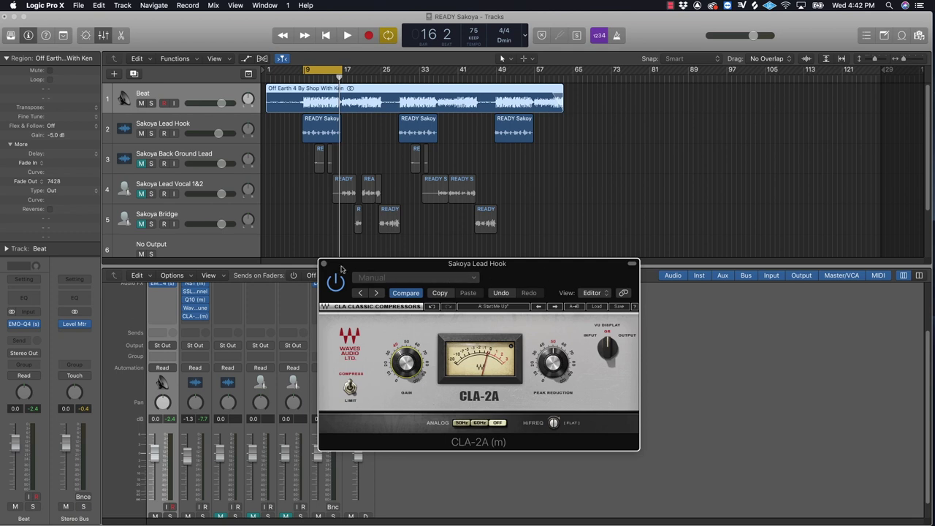
{"action": "left_click", "coordinate": [323, 264]}
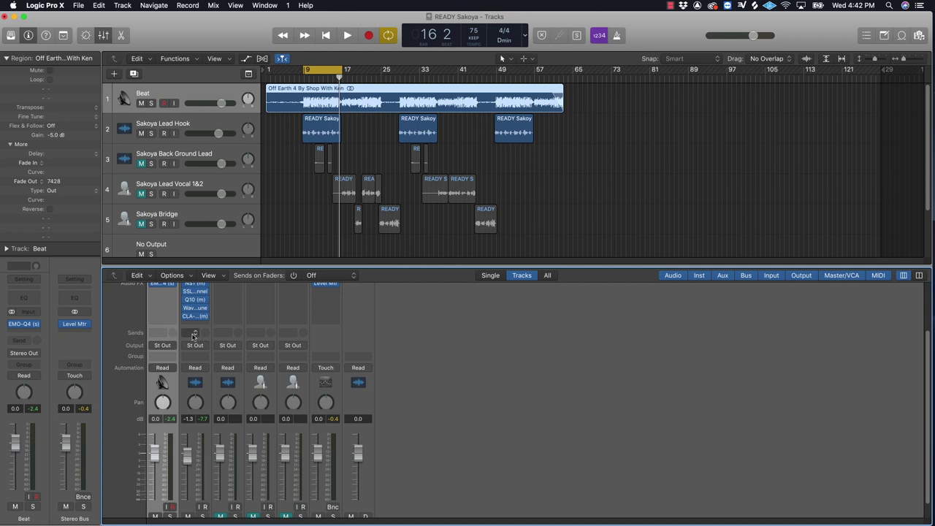
Add a Bus 1 send at 0.0 dB on the Lead Hook channel and switch the Aux 1 channel to stereo
{"action": "left_click", "coordinate": [194, 334]}
{"action": "mouse_move", "coordinate": [207, 388]}
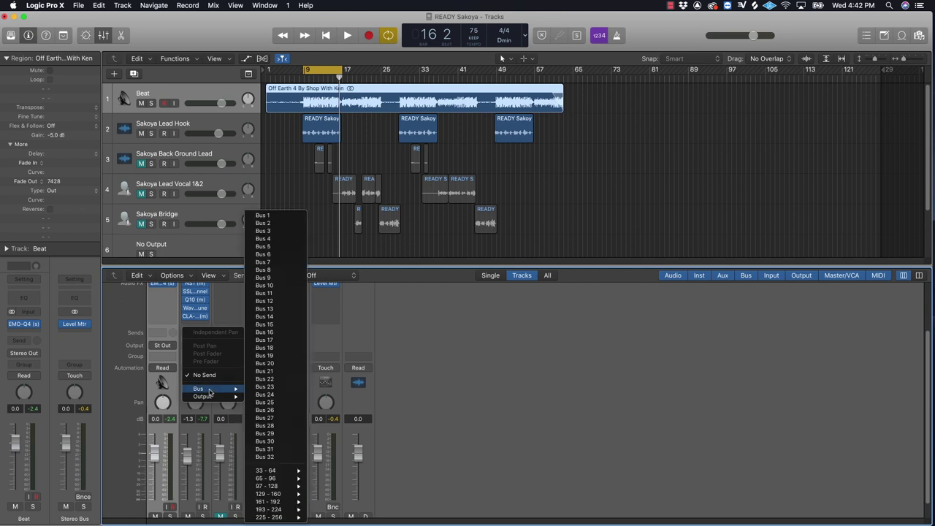
{"action": "left_click", "coordinate": [278, 216]}
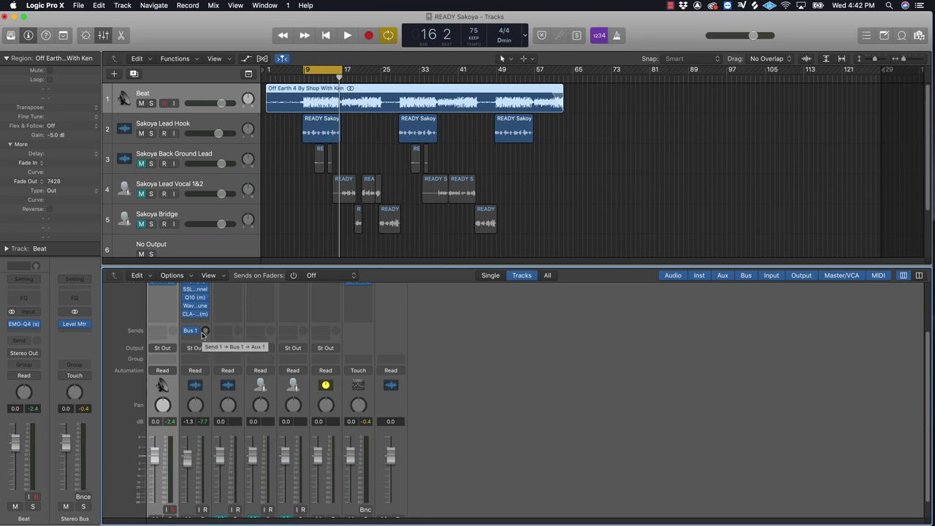
{"action": "left_click", "coordinate": [205, 331], "text": "alt"}
{"action": "scroll", "coordinate": [222, 347], "scroll_direction": "up", "scroll_amount": 3}
{"action": "scroll", "coordinate": [222, 347], "scroll_direction": "up", "scroll_amount": 2}
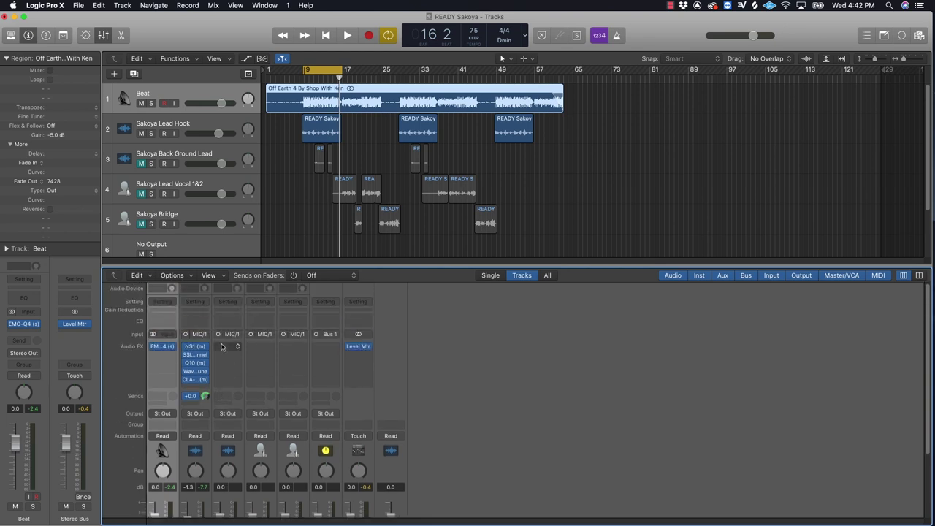
{"action": "left_click", "coordinate": [316, 335]}
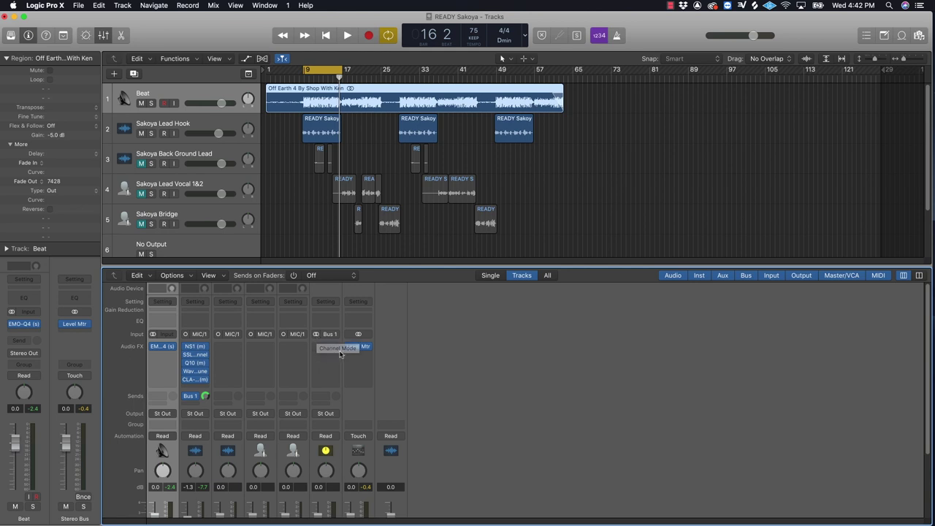
Insert the stereo Waves H-Reverb on the Aux 1 channel and move its window toward the middle of the tracks
{"action": "left_click", "coordinate": [337, 348]}
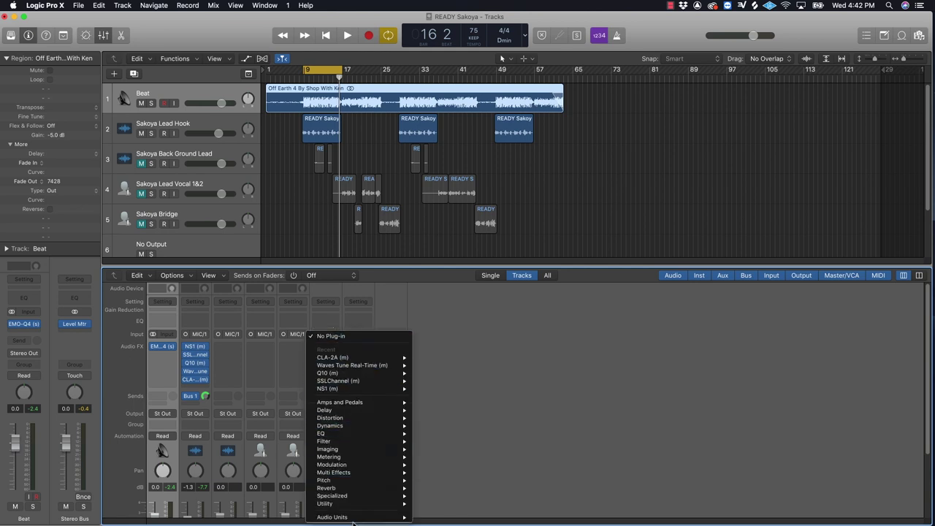
{"action": "mouse_move", "coordinate": [355, 518]}
{"action": "mouse_move", "coordinate": [452, 519]}
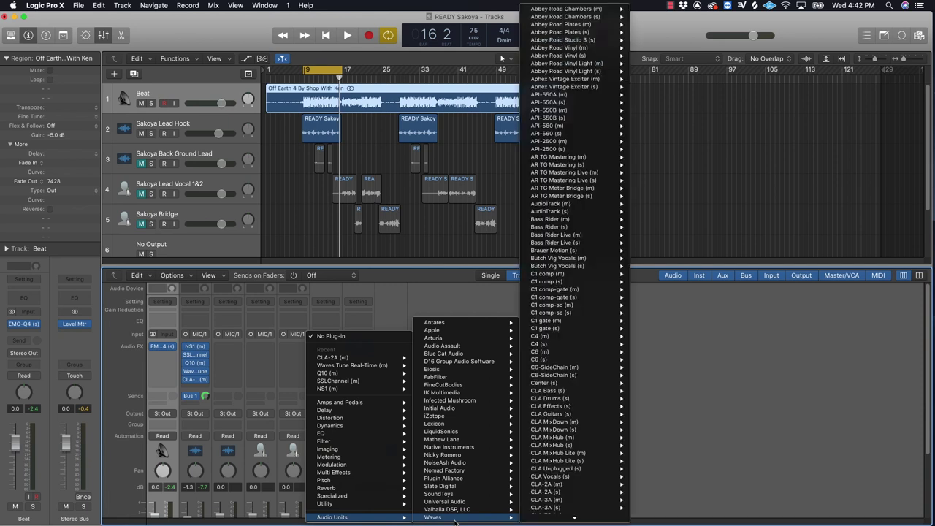
{"action": "scroll", "coordinate": [574, 504], "scroll_direction": "down", "scroll_amount": 5}
{"action": "scroll", "coordinate": [574, 515], "scroll_direction": "down", "scroll_amount": 10}
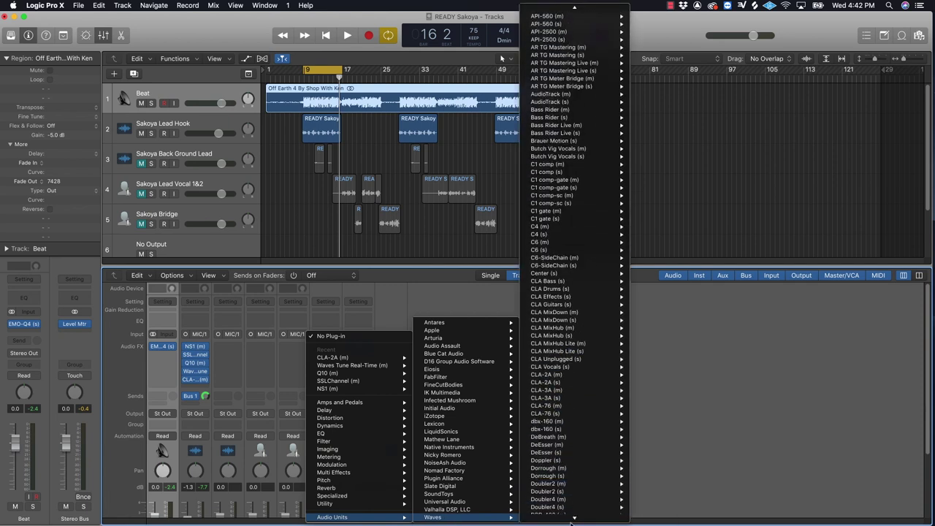
{"action": "scroll", "coordinate": [573, 511], "scroll_direction": "down", "scroll_amount": 3}
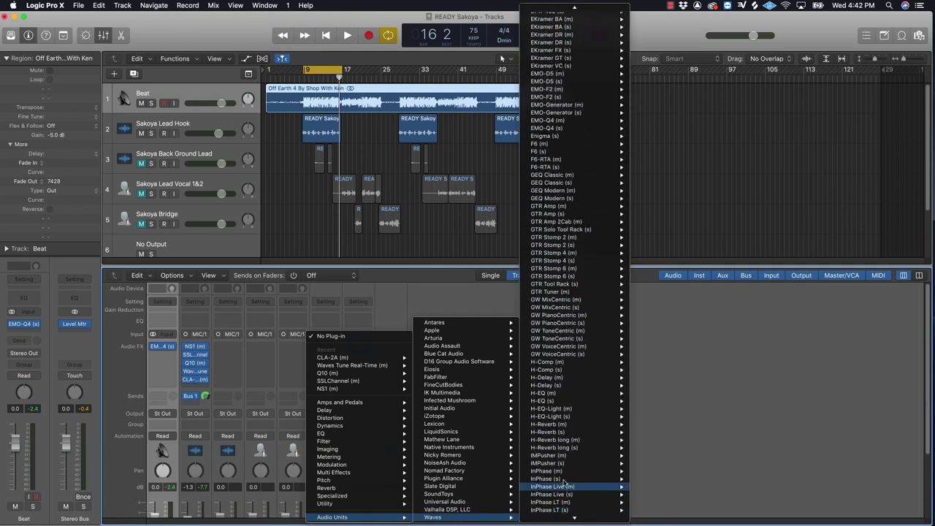
{"action": "mouse_move", "coordinate": [570, 450]}
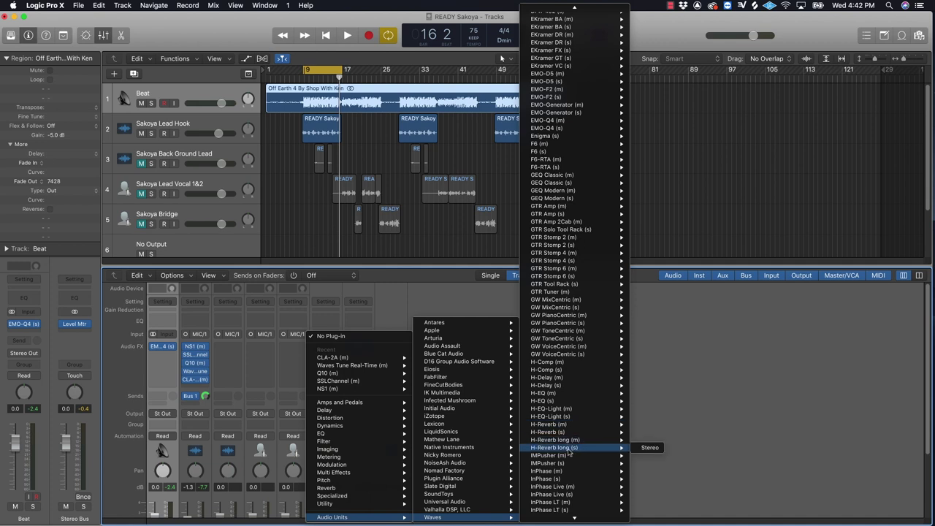
{"action": "left_click", "coordinate": [579, 440]}
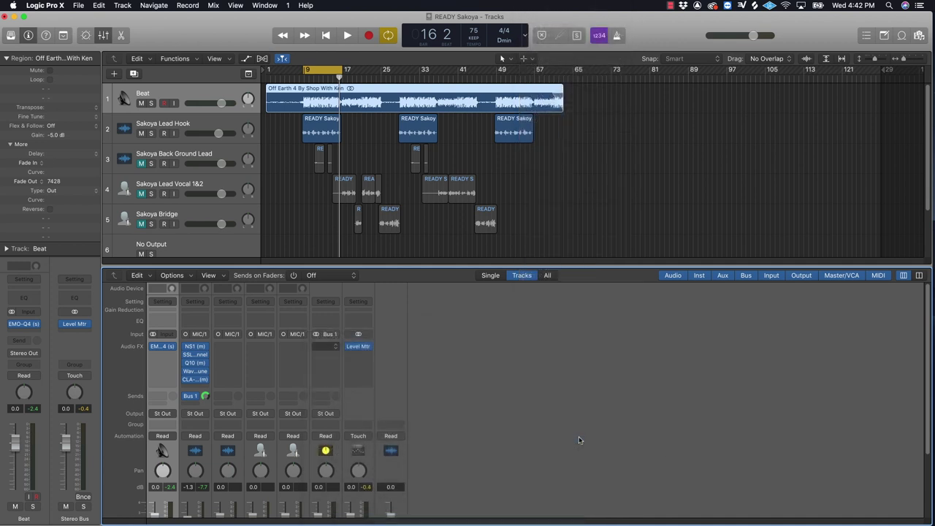
{"action": "left_click_drag", "start_coordinate": [183, 49], "coordinate": [446, 171]}
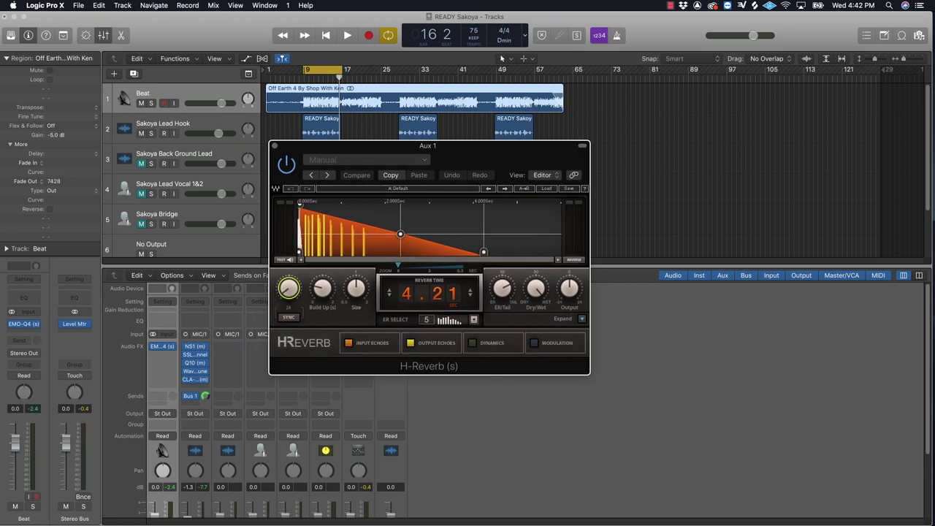
Lower the H-Reverb's Pre Delay to nearly zero, check its Dry/Wet control, and move the plug-in window clear of the Aux 1 channel
{"action": "mouse_move", "coordinate": [289, 289]}
{"action": "left_mouse_down"}
{"action": "mouse_move", "coordinate": [289, 278]}
{"action": "mouse_move", "coordinate": [288, 289]}
{"action": "left_mouse_up"}
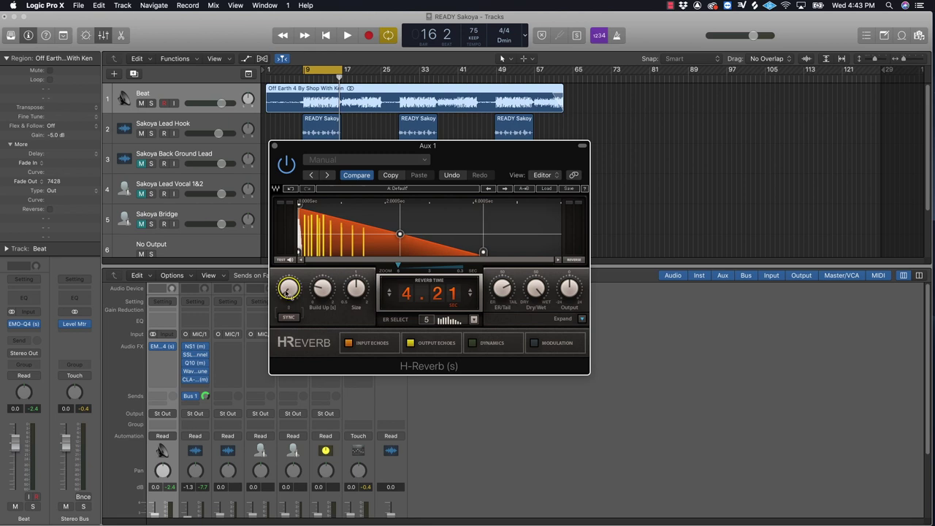
{"action": "left_click", "coordinate": [537, 290]}
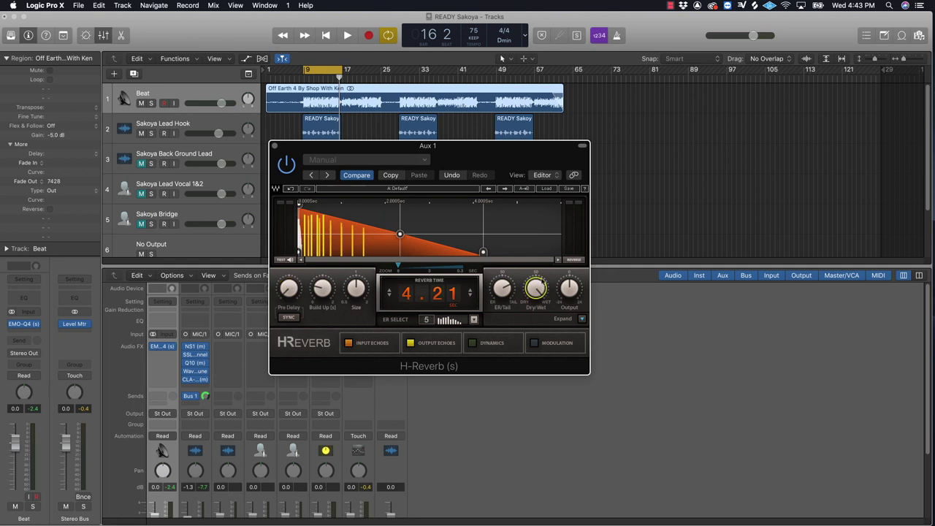
{"action": "left_click_drag", "start_coordinate": [519, 157], "coordinate": [663, 248]}
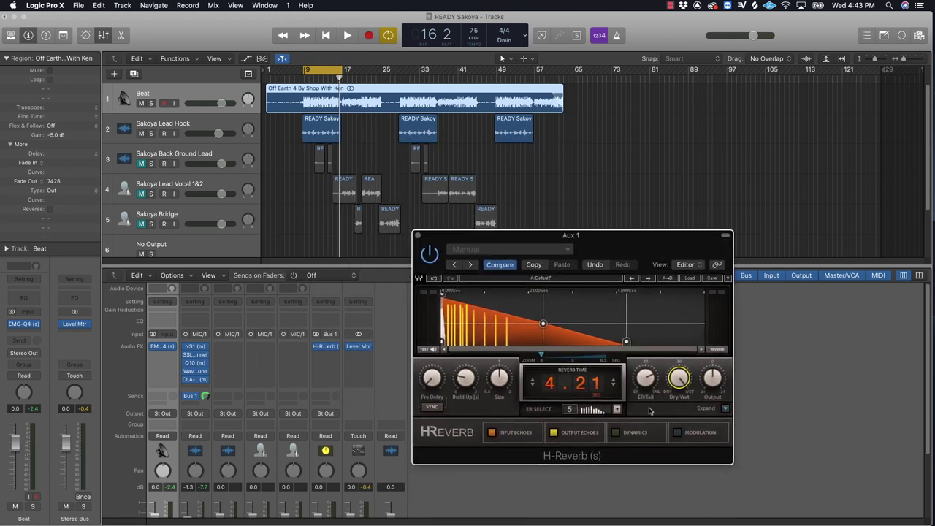
Load the Warm Plate factory preset from the Plates category in H-Reverb and close the plug-in window
{"action": "left_click", "coordinate": [691, 279]}
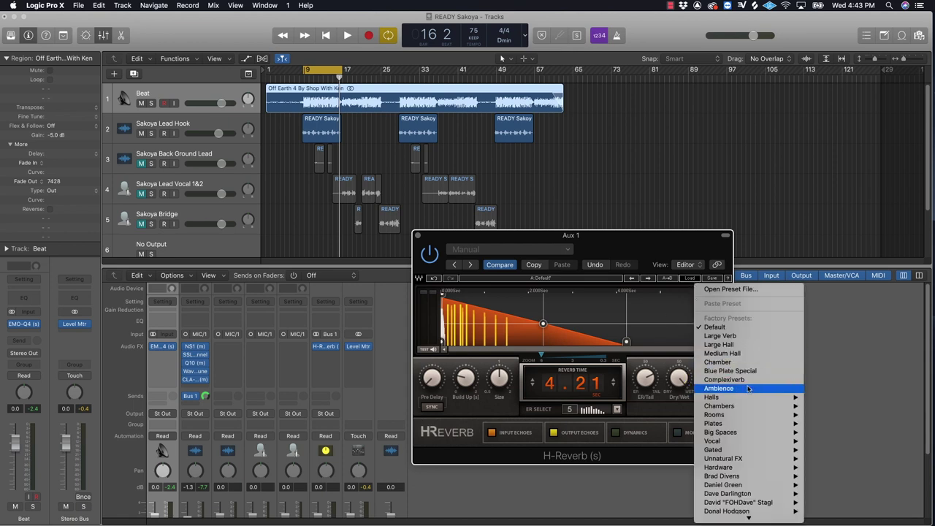
{"action": "mouse_move", "coordinate": [739, 424]}
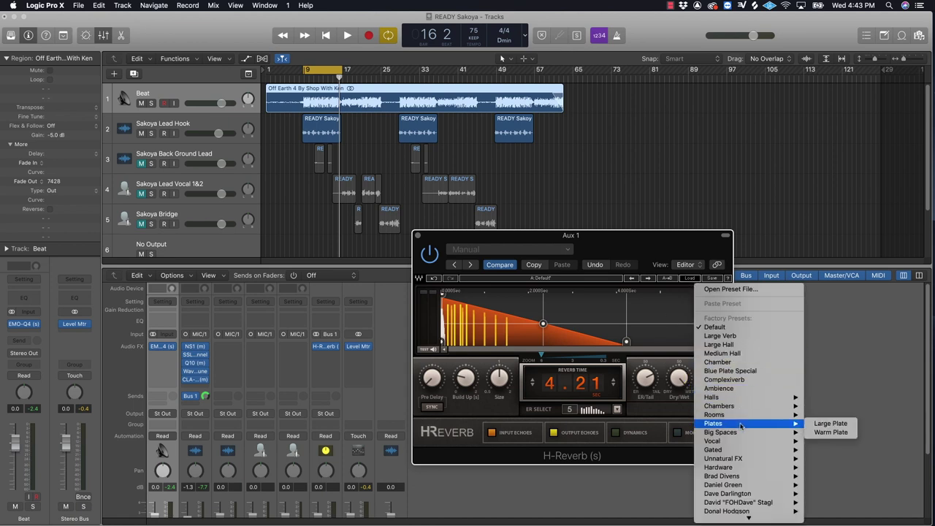
{"action": "left_click", "coordinate": [833, 433]}
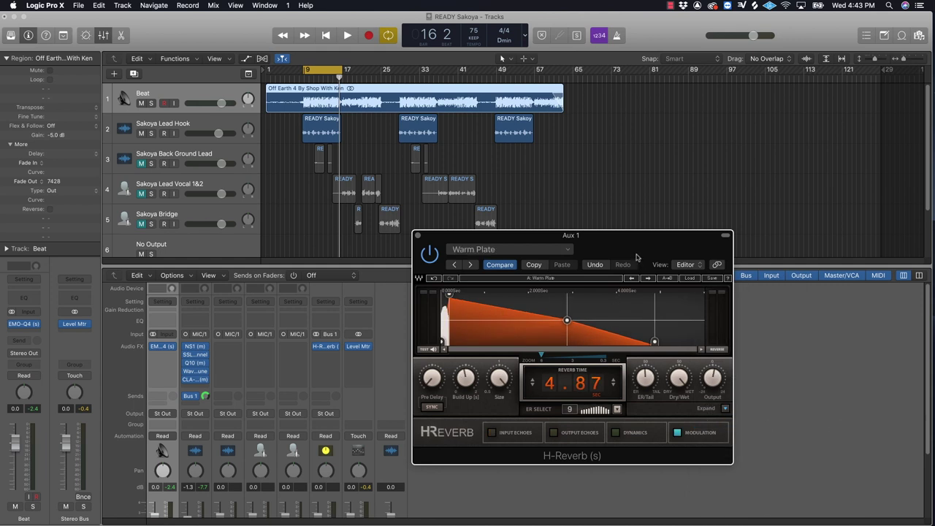
{"action": "left_click_drag", "start_coordinate": [635, 248], "coordinate": [541, 235]}
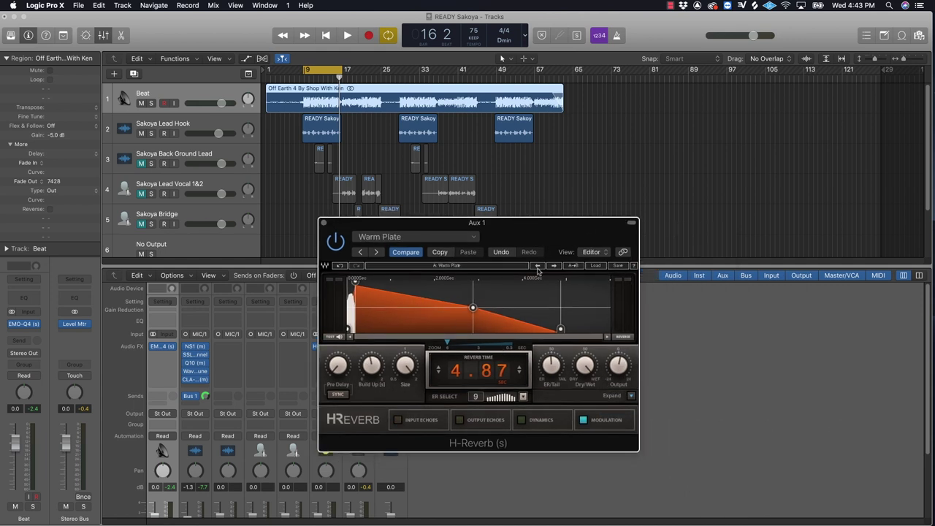
{"action": "left_click", "coordinate": [324, 223]}
Pull the Aux 1 fader all the way down to -∞ and rename the channel REVERB
{"action": "scroll", "coordinate": [277, 394], "scroll_direction": "down", "scroll_amount": 4}
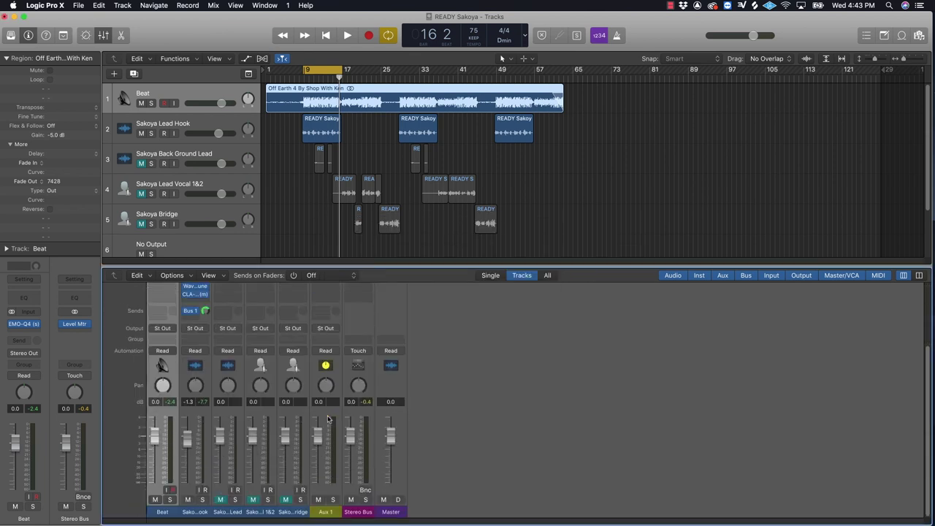
{"action": "left_click_drag", "start_coordinate": [318, 438], "coordinate": [318, 482]}
{"action": "double_click", "coordinate": [325, 511]}
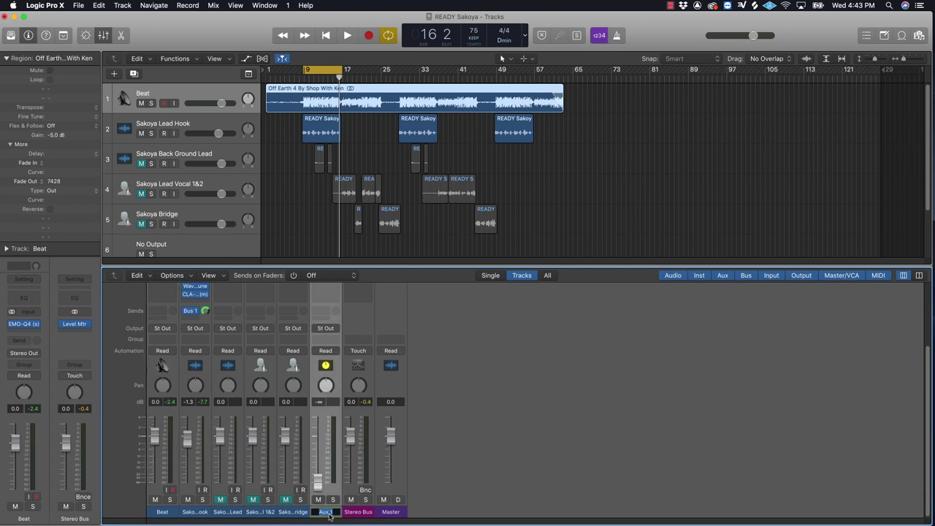
{"action": "type", "text": "REVERB"}
{"action": "key", "text": "Return"}
Raise the REVERB fader to -17.8 dB while the loop plays, briefly audition with the Beat muted, and stop playback
{"action": "scroll", "coordinate": [327, 475], "scroll_direction": "up", "scroll_amount": 2}
{"action": "key", "text": "space"}
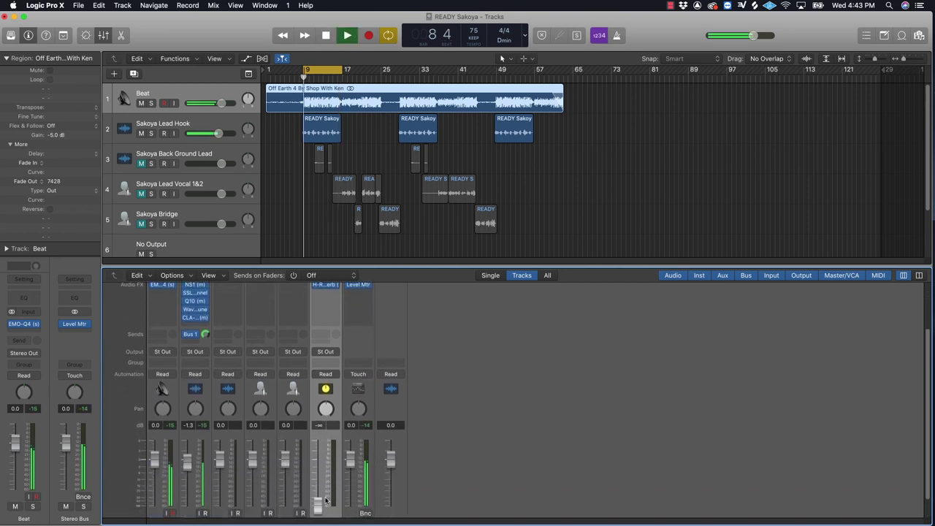
{"action": "mouse_move", "coordinate": [327, 501]}
{"action": "left_mouse_down"}
{"action": "mouse_move", "coordinate": [327, 479]}
{"action": "mouse_move", "coordinate": [320, 487]}
{"action": "left_mouse_up"}
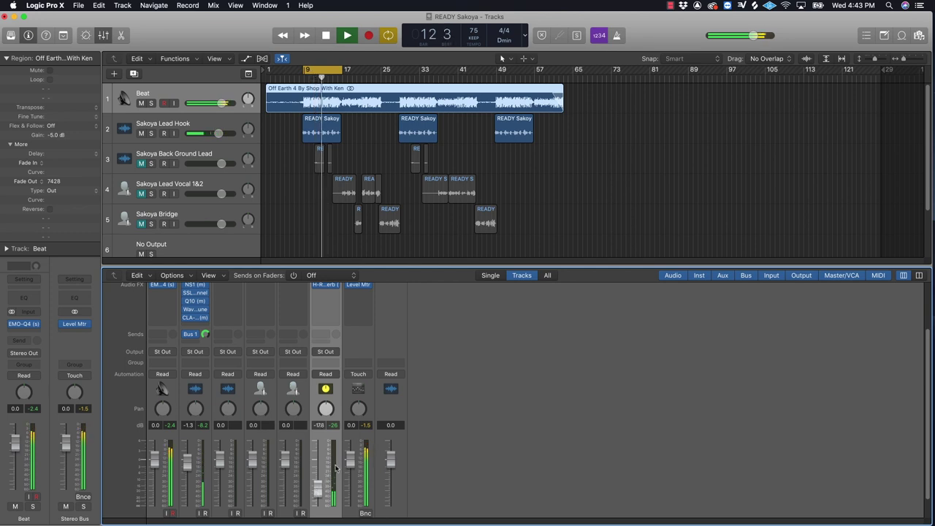
{"action": "scroll", "coordinate": [336, 468], "scroll_direction": "down", "scroll_amount": 2}
{"action": "left_click", "coordinate": [155, 499]}
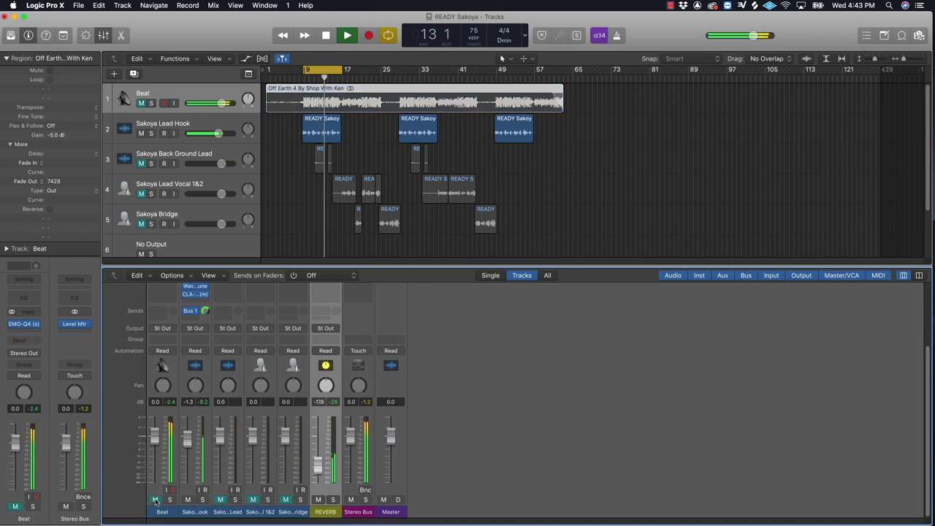
{"action": "left_click", "coordinate": [154, 500]}
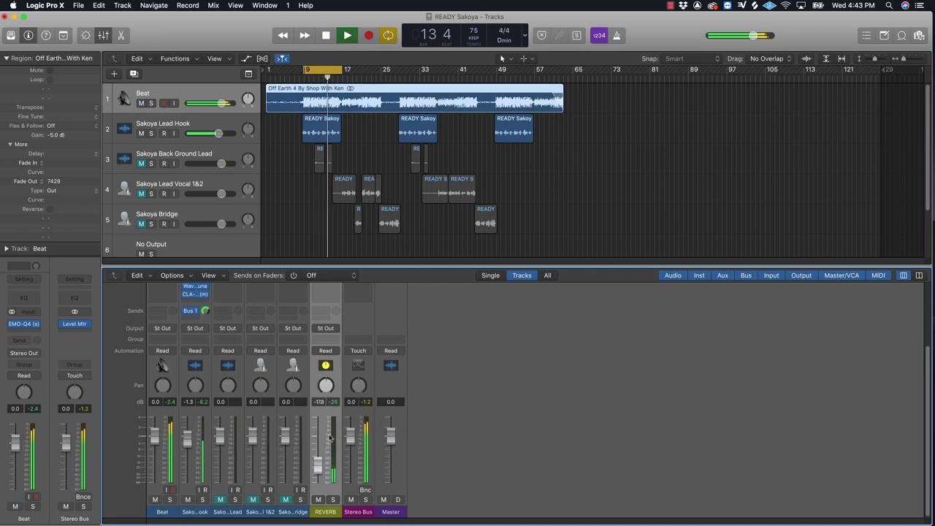
{"action": "scroll", "coordinate": [330, 437], "scroll_direction": "up", "scroll_amount": 3}
{"action": "key", "text": "space"}
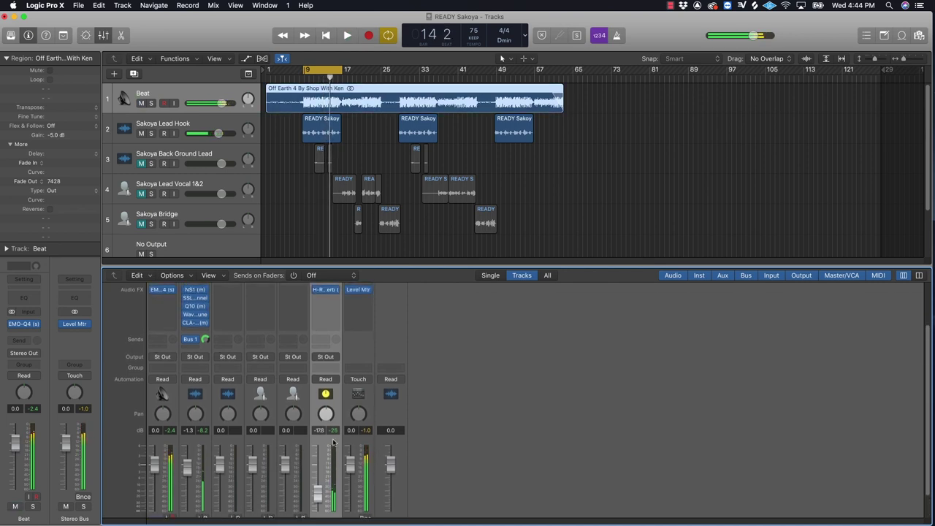
Insert the stereo Waves EMO-Q4 equalizer ahead of H-Reverb on the REVERB channel
{"action": "scroll", "coordinate": [334, 442], "scroll_direction": "up", "scroll_amount": 2}
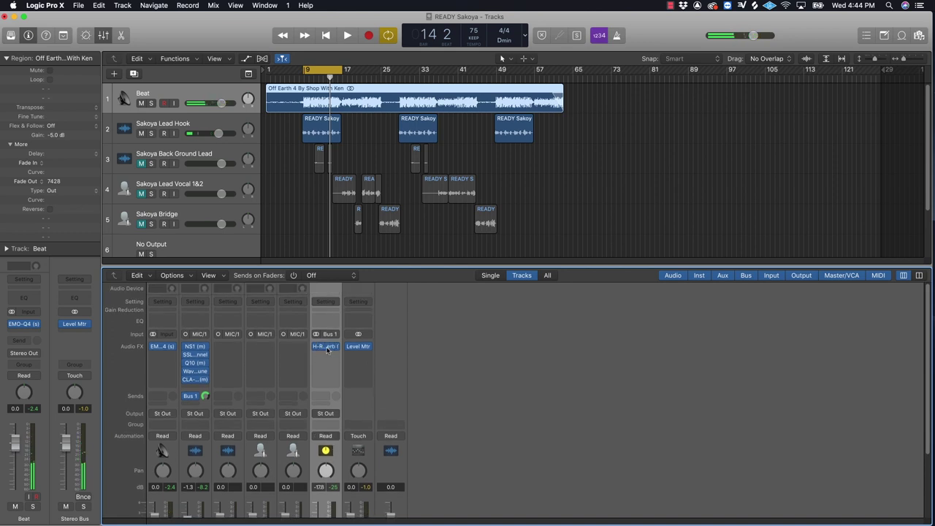
{"action": "left_click_drag", "start_coordinate": [326, 348], "coordinate": [336, 351]}
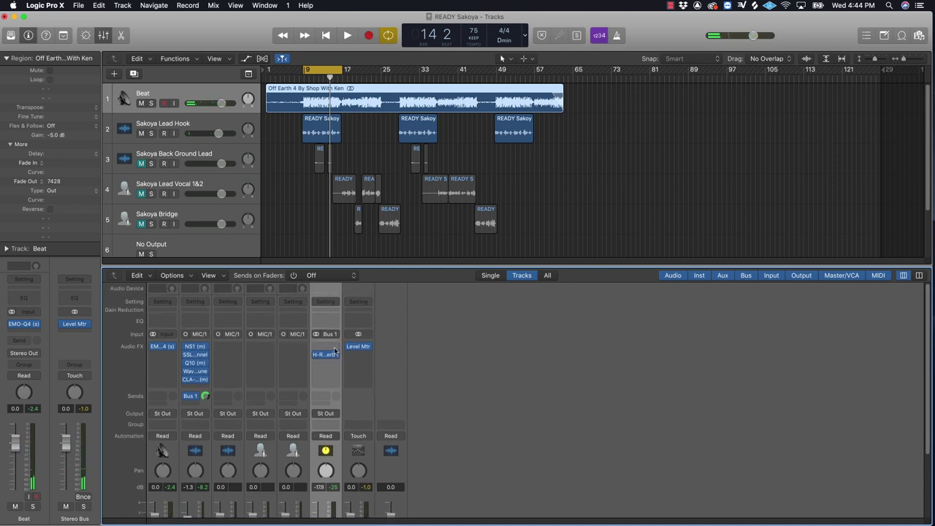
{"action": "left_click", "coordinate": [335, 350]}
{"action": "mouse_move", "coordinate": [370, 399]}
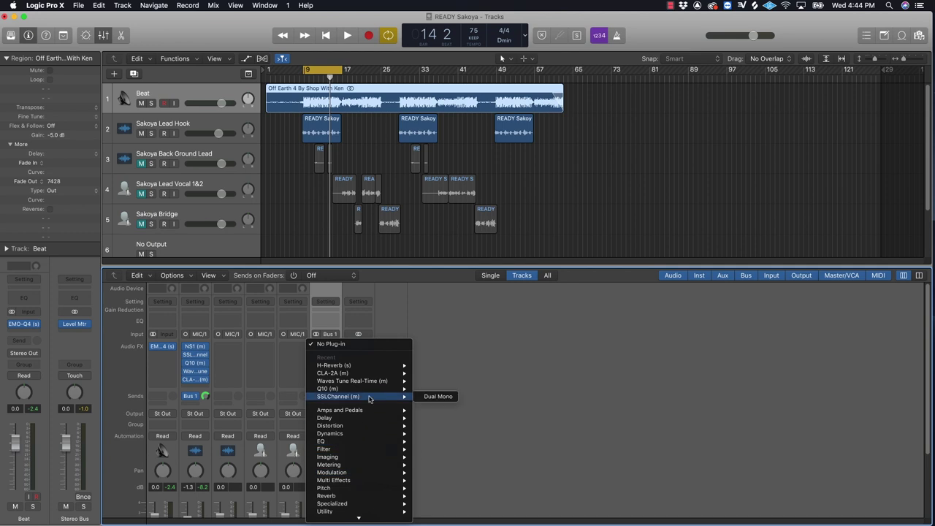
{"action": "mouse_move", "coordinate": [372, 519]}
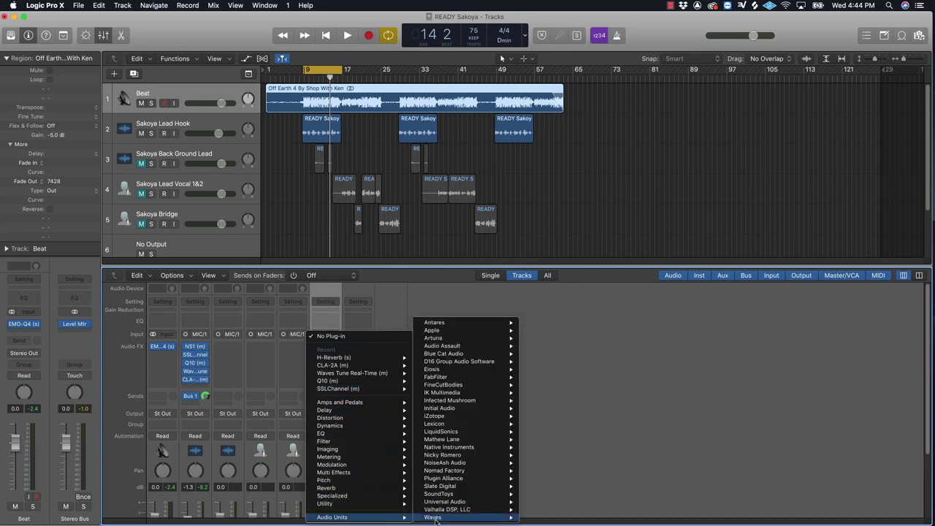
{"action": "mouse_move", "coordinate": [437, 520]}
{"action": "mouse_move", "coordinate": [576, 520]}
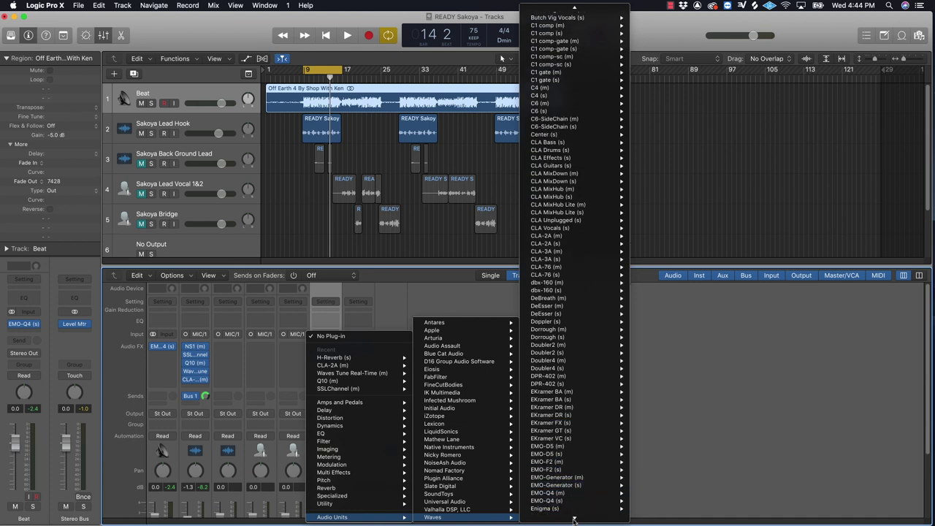
{"action": "mouse_move", "coordinate": [575, 496]}
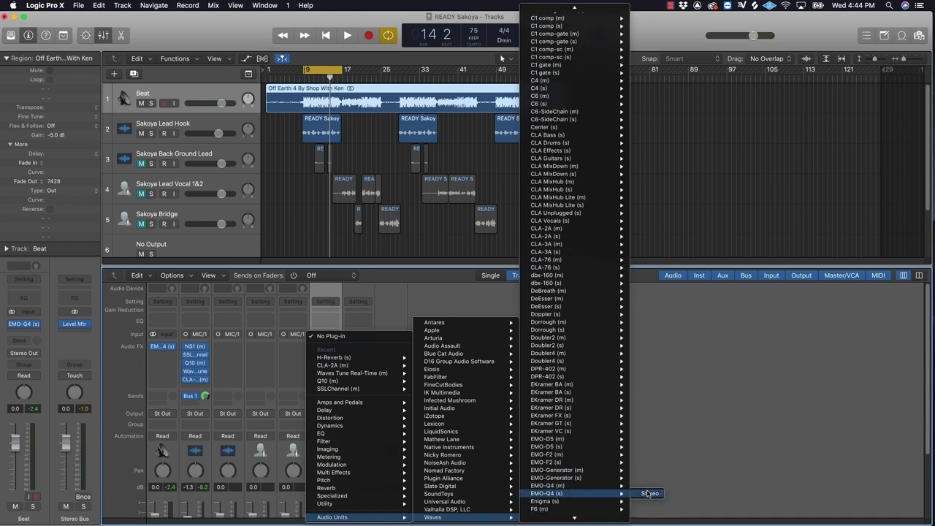
{"action": "left_click", "coordinate": [647, 494]}
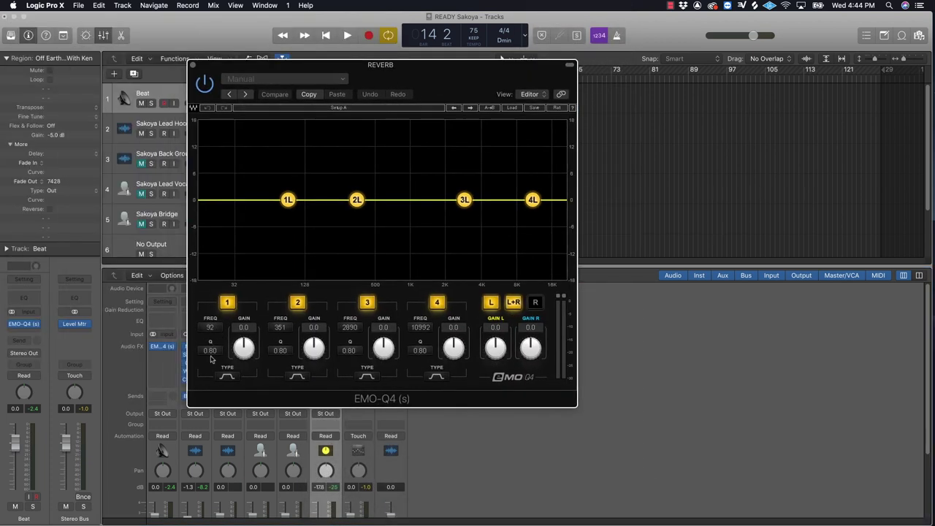
Set band 1 of the REVERB channel's EMO-Q4 to a high-pass filter at 502 Hz and close the plug-in window
{"action": "left_click", "coordinate": [226, 378]}
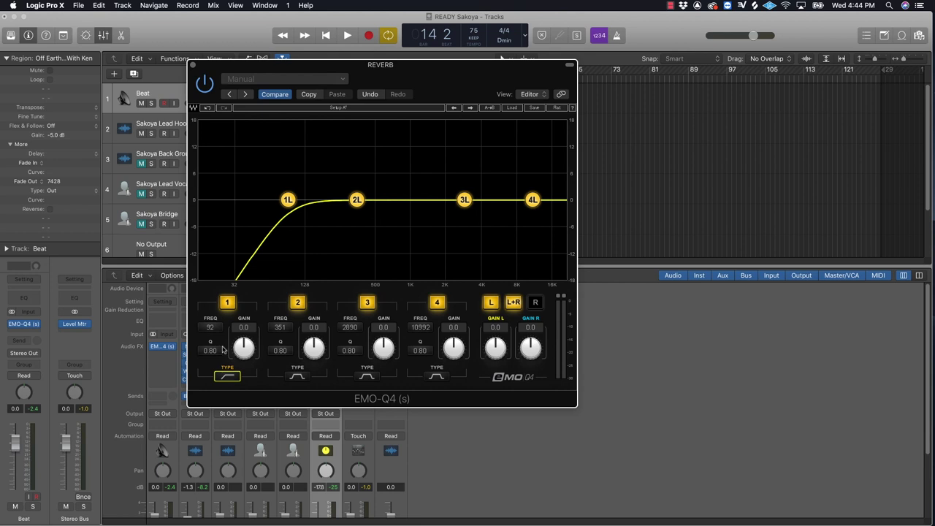
{"action": "left_click_drag", "start_coordinate": [211, 328], "coordinate": [210, 300]}
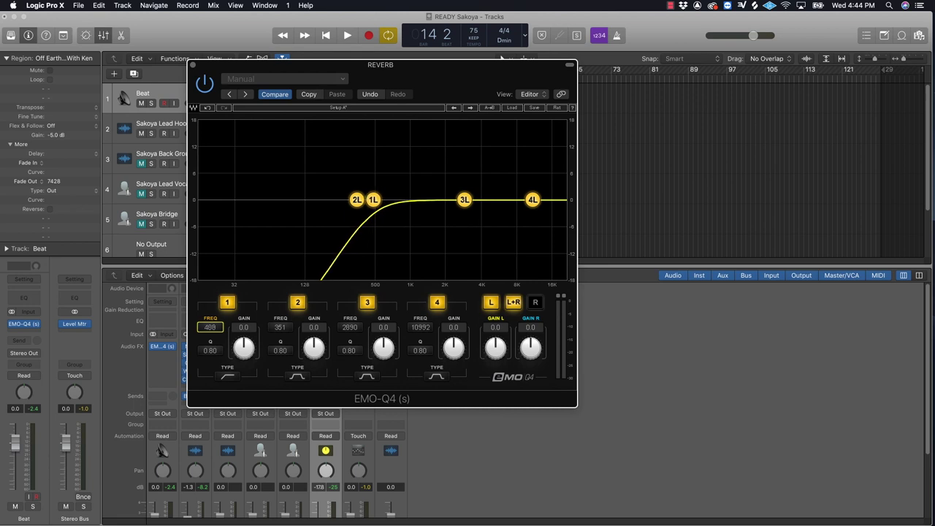
{"action": "key", "text": "Up"}
{"action": "key", "text": "Up"}
{"action": "key", "text": "Up"}
{"action": "key", "text": "Up"}
{"action": "key", "text": "Up"}
{"action": "key", "text": "Up"}
{"action": "key", "text": "Up"}
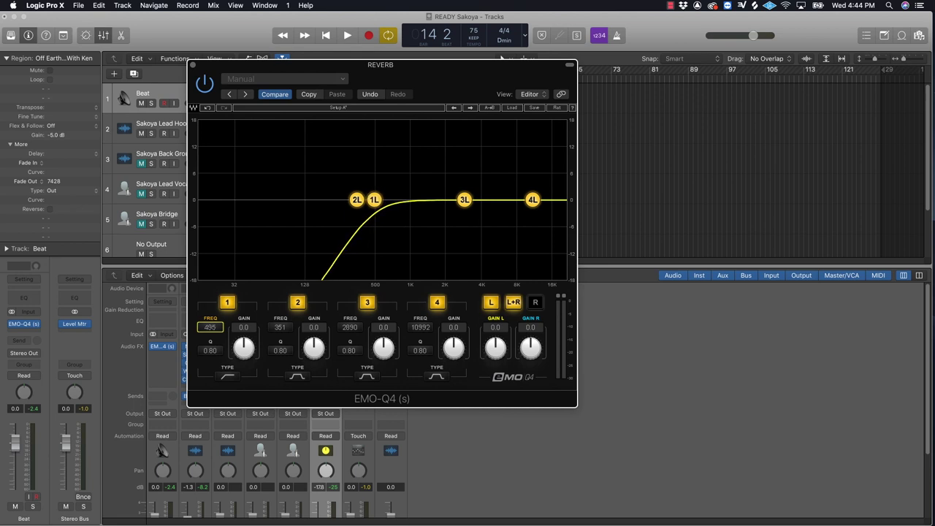
{"action": "key", "text": "Up"}
{"action": "key", "text": "Up"}
{"action": "key", "text": "Up"}
{"action": "key", "text": "Up"}
{"action": "key", "text": "Up"}
{"action": "key", "text": "Up"}
{"action": "key", "text": "Up"}
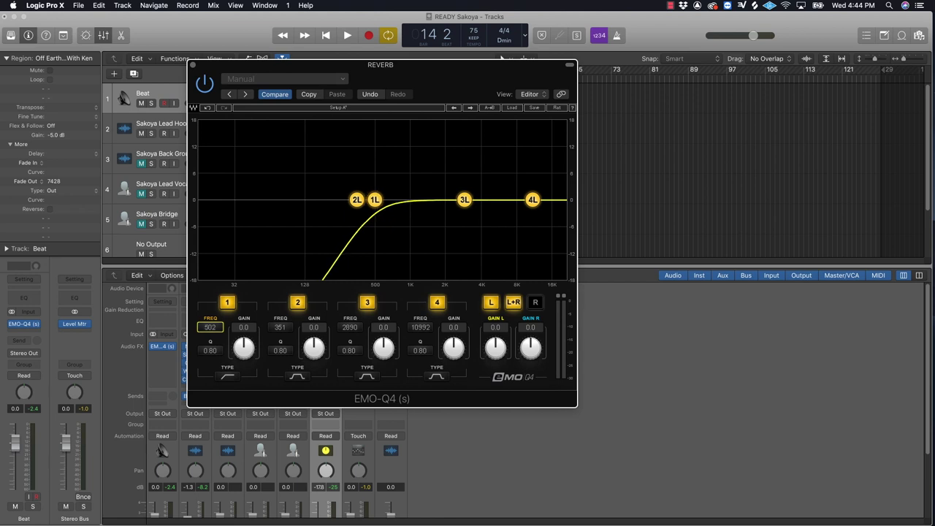
{"action": "left_click", "coordinate": [193, 66]}
Lower the Sakoya Lead Hook fader to -2.2 dB while the loop plays, and stop playback
{"action": "key", "text": "space"}
{"action": "scroll", "coordinate": [328, 438], "scroll_direction": "down", "scroll_amount": 3}
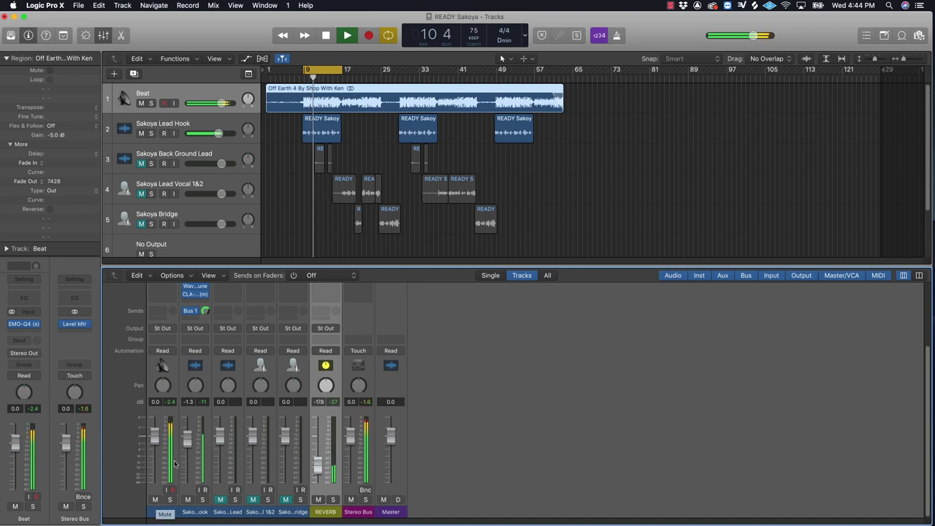
{"action": "left_click_drag", "start_coordinate": [187, 443], "coordinate": [187, 447]}
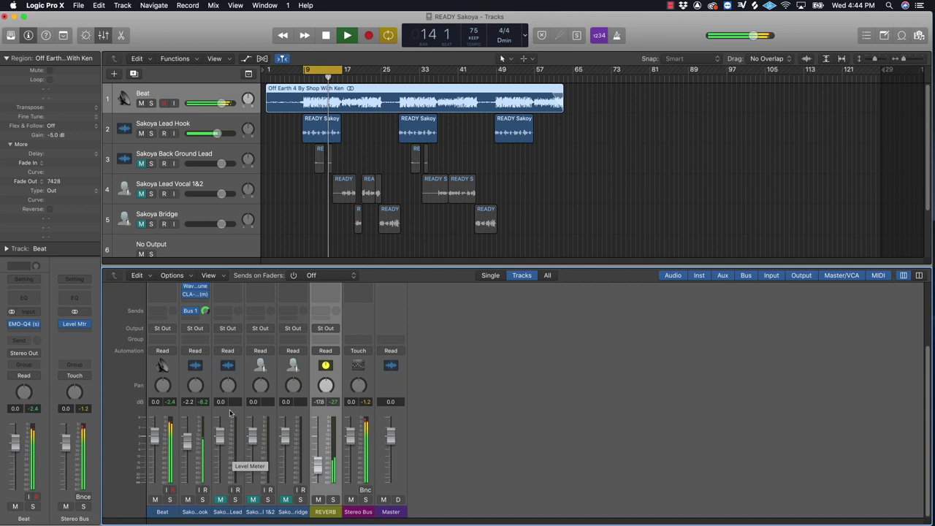
{"action": "key", "text": "space"}
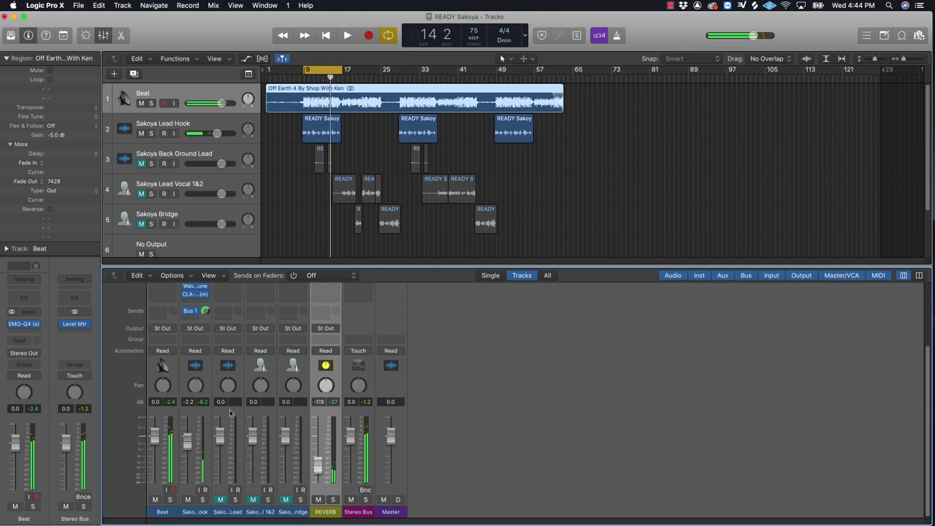
{"action": "scroll", "coordinate": [273, 408], "scroll_direction": "up", "scroll_amount": 3}
{"action": "scroll", "coordinate": [273, 407], "scroll_direction": "up", "scroll_amount": 3}
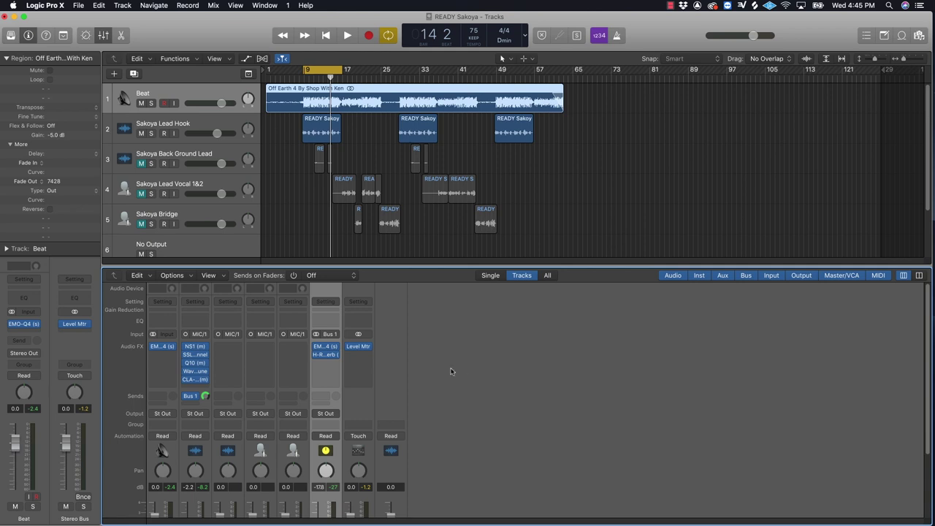
Insert the mono Waves API-550B equalizer after CLA-2A on the Sakoya Lead Hook channel and move its window clear of the mixer strips
{"action": "scroll", "coordinate": [453, 370], "scroll_direction": "down", "scroll_amount": 1}
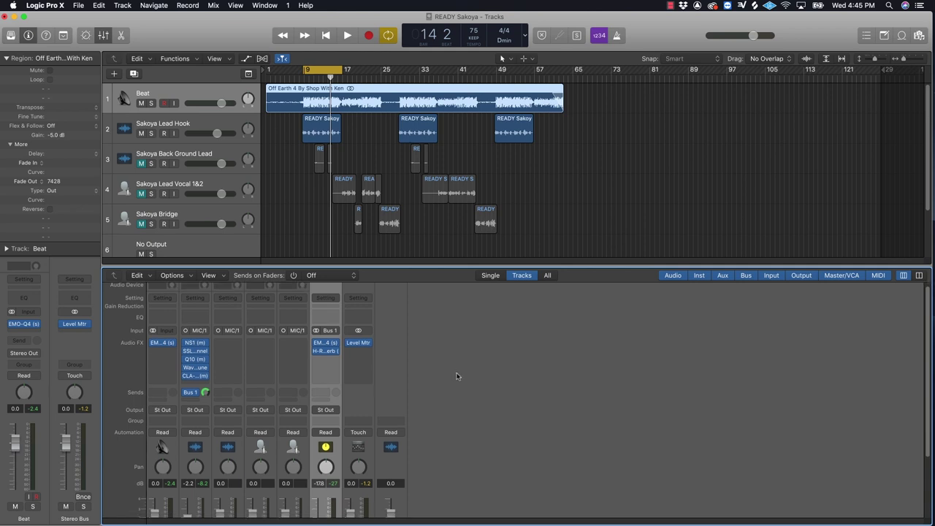
{"action": "left_click", "coordinate": [204, 384]}
{"action": "mouse_move", "coordinate": [223, 517]}
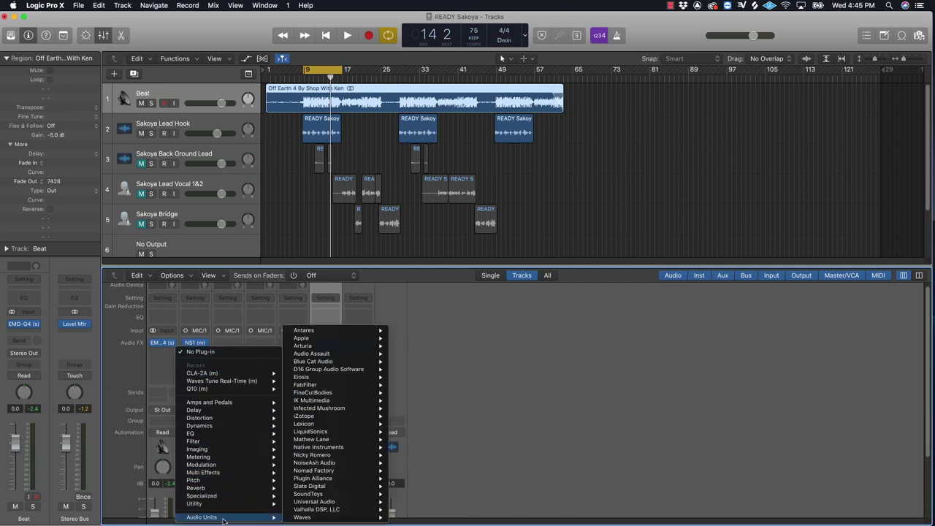
{"action": "mouse_move", "coordinate": [314, 518]}
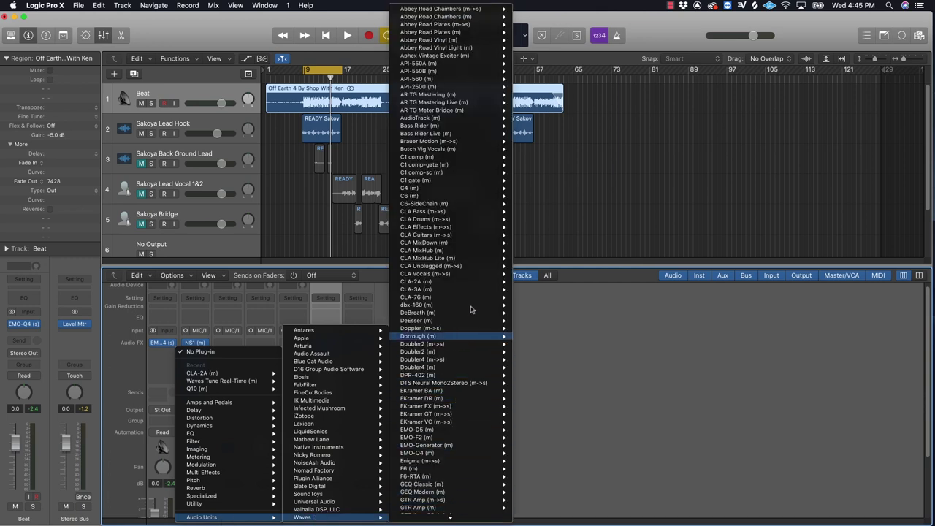
{"action": "mouse_move", "coordinate": [468, 90]}
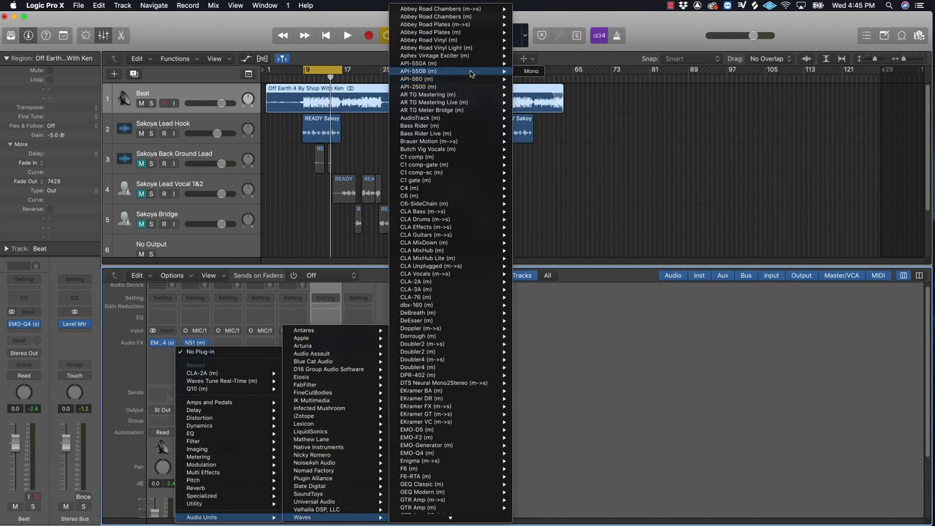
{"action": "left_click", "coordinate": [531, 70]}
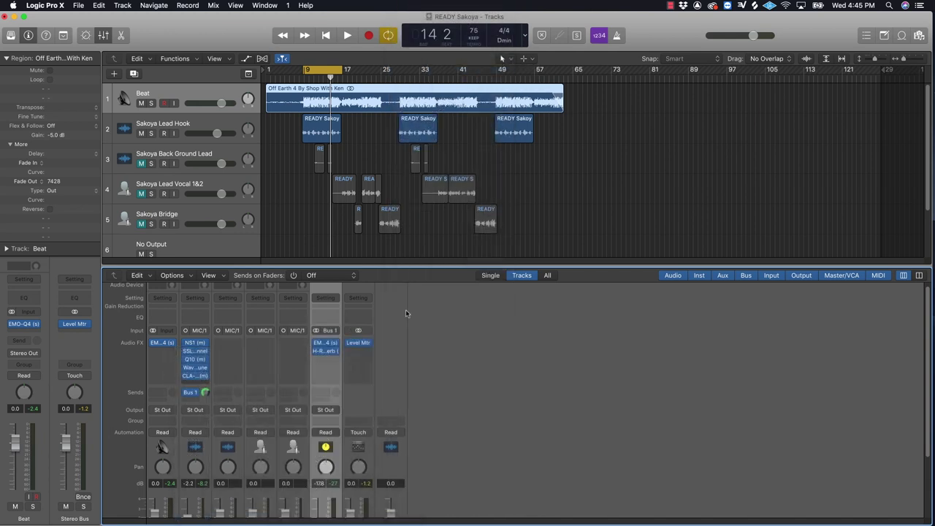
{"action": "left_click_drag", "start_coordinate": [129, 38], "coordinate": [490, 117]}
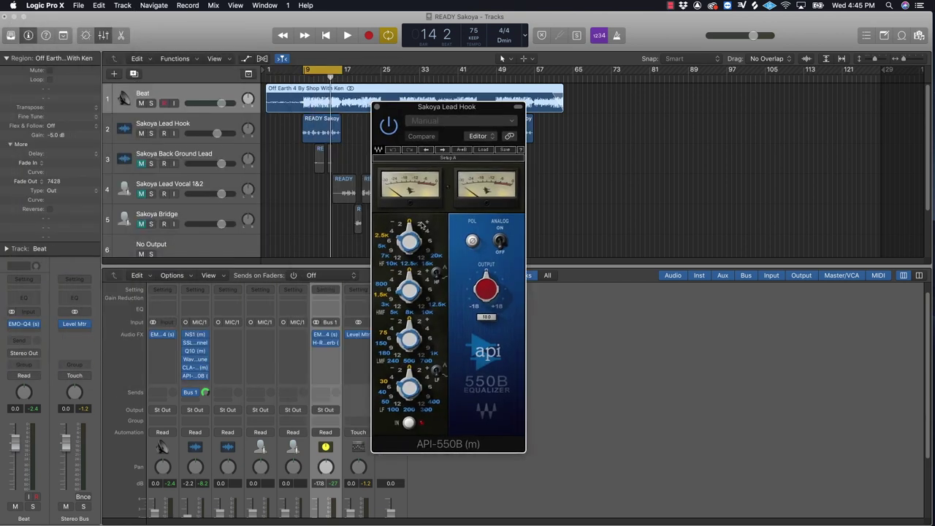
Boost the API-550B's high-frequency band by about 4 dB, audition it with the loop, and close the plug-in window
{"action": "left_click_drag", "start_coordinate": [422, 226], "coordinate": [439, 246]}
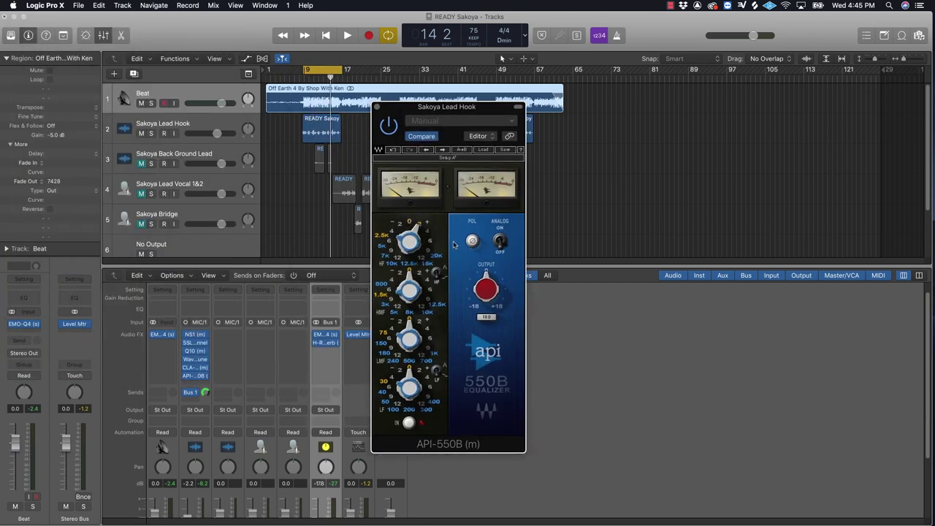
{"action": "key", "text": "space"}
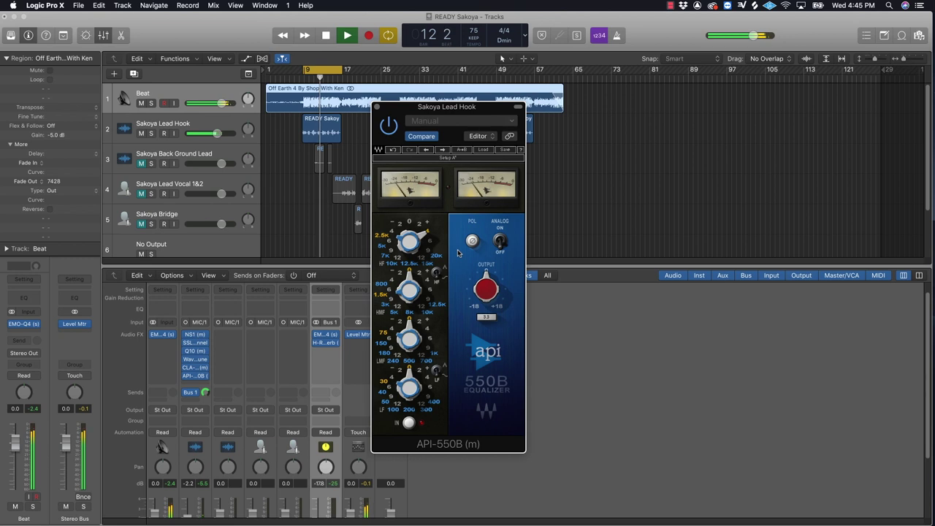
{"action": "key", "text": "space"}
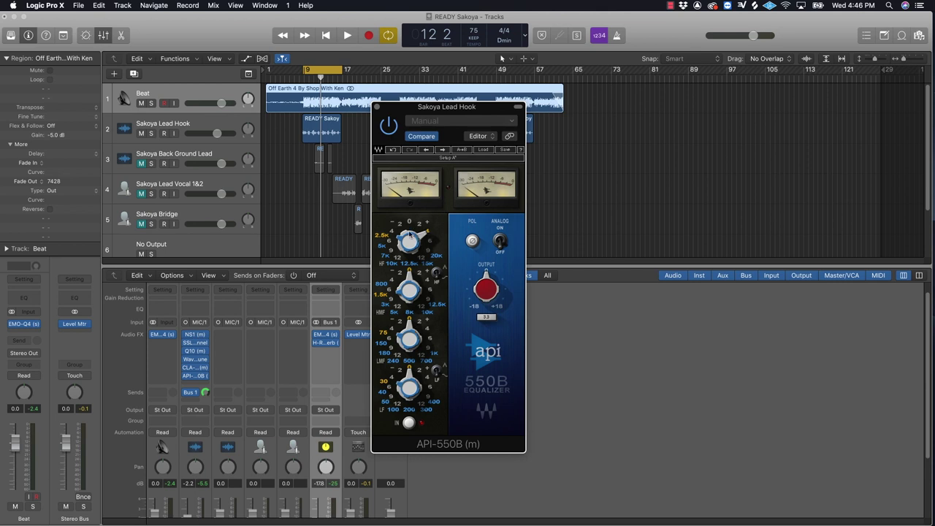
{"action": "left_click", "coordinate": [377, 107]}
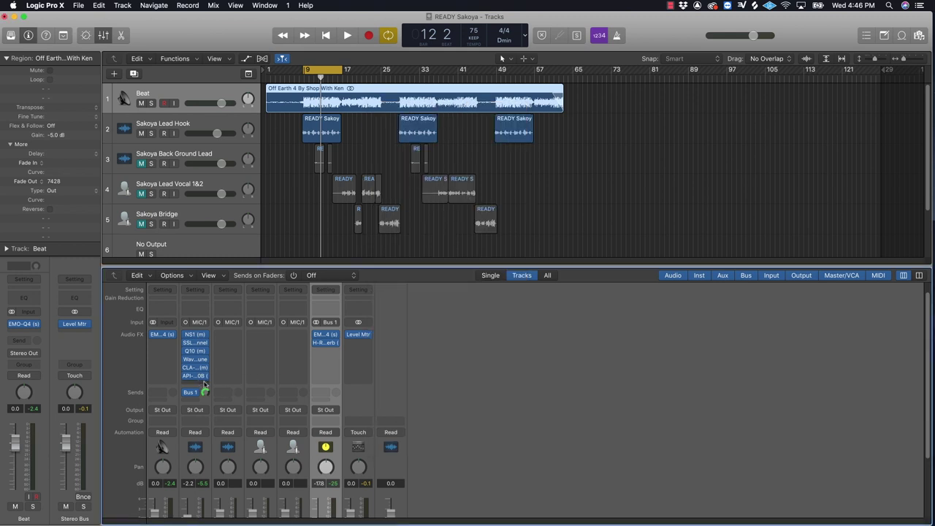
Insert the mono Waves DeEsser after API-550B on the Sakoya Lead Hook channel and reposition its window
{"action": "left_click", "coordinate": [205, 385]}
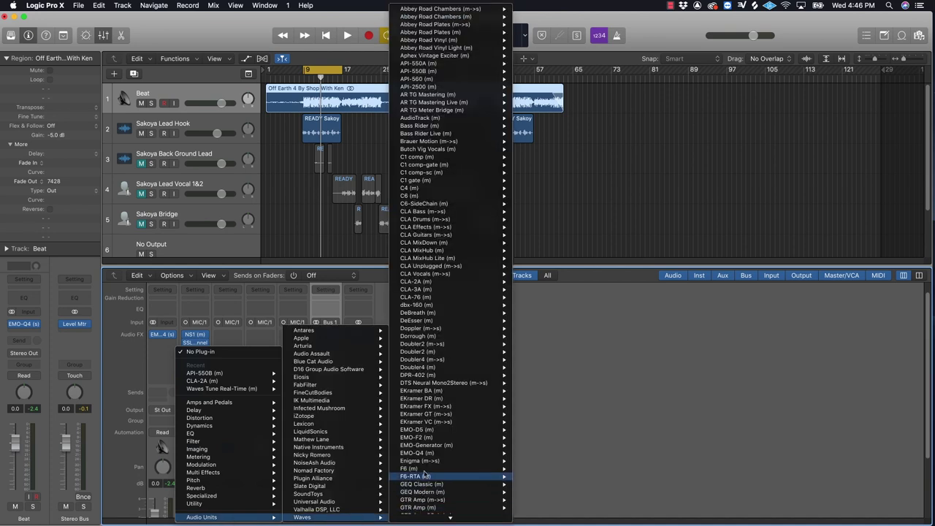
{"action": "mouse_move", "coordinate": [447, 323]}
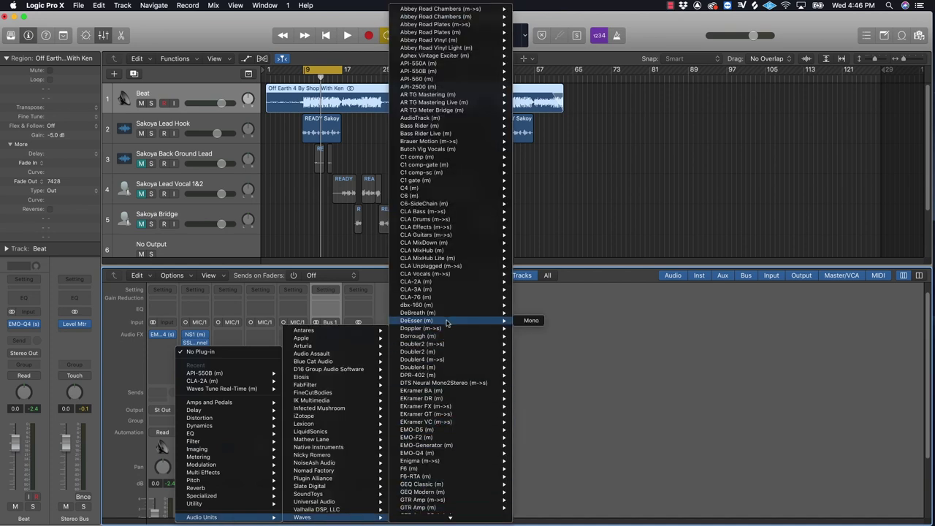
{"action": "left_click", "coordinate": [531, 320]}
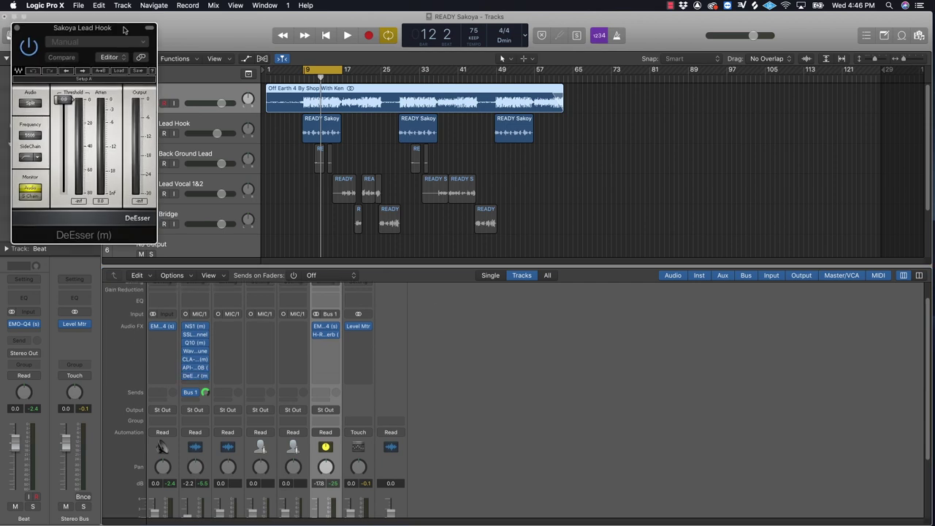
{"action": "left_click_drag", "start_coordinate": [124, 29], "coordinate": [529, 145]}
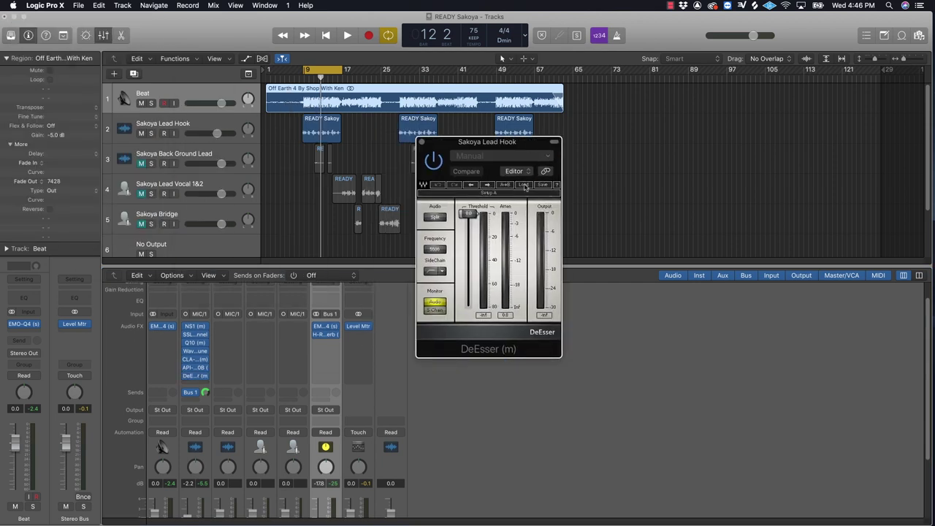
Monitor the DeEsser's sidechain during playback while trying a lower detection frequency, and switch monitoring back to Audio
{"action": "left_click", "coordinate": [436, 310]}
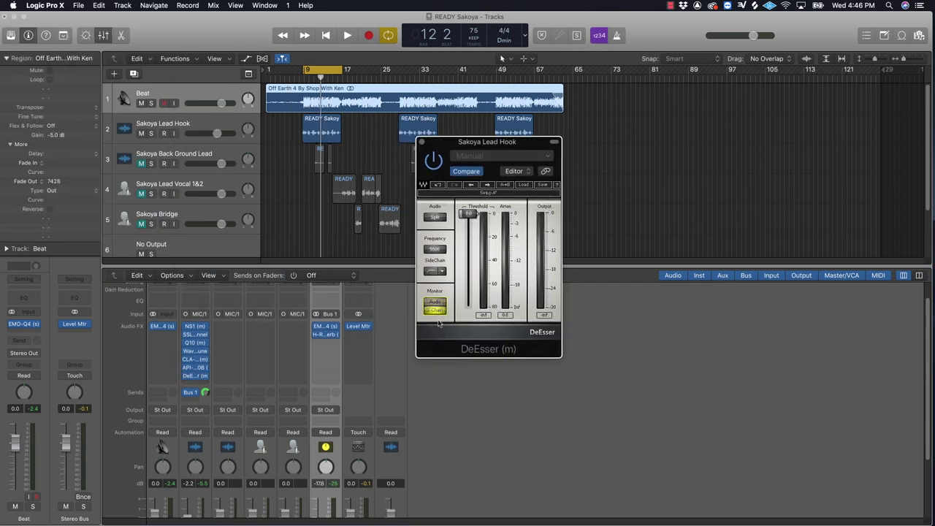
{"action": "key", "text": "space"}
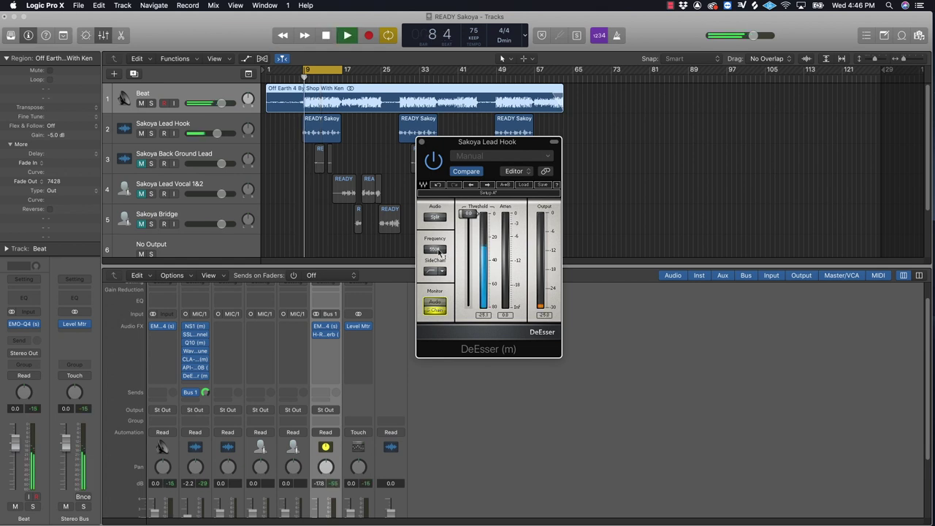
{"action": "mouse_move", "coordinate": [439, 253]}
{"action": "left_mouse_down"}
{"action": "mouse_move", "coordinate": [439, 274]}
{"action": "mouse_move", "coordinate": [439, 265]}
{"action": "left_mouse_up"}
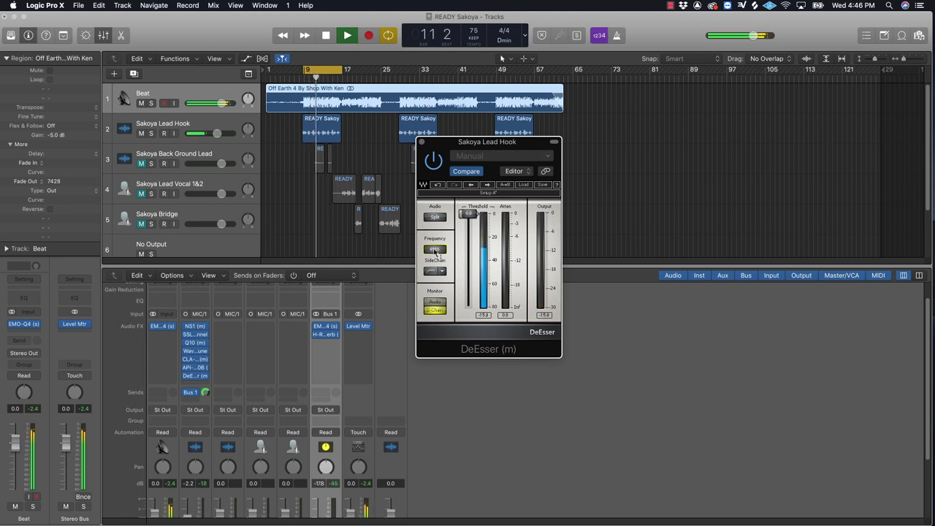
{"action": "key", "text": "space"}
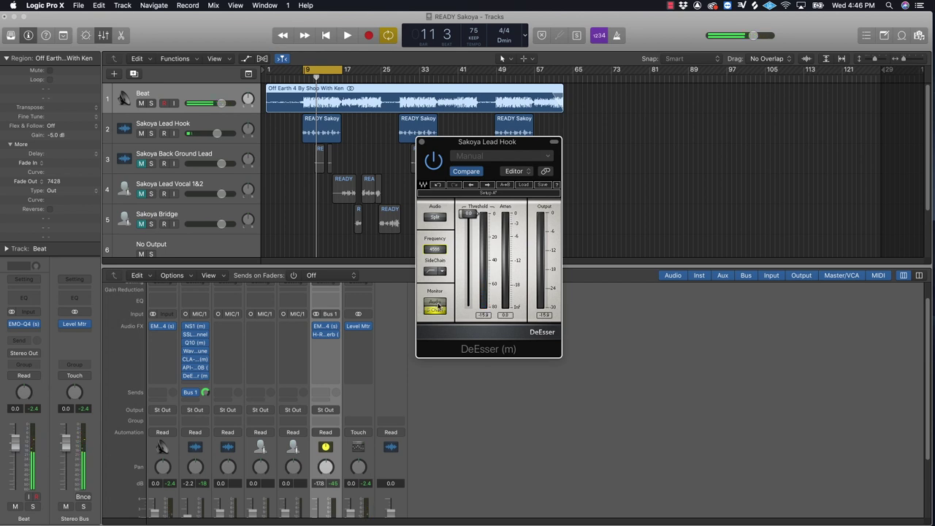
{"action": "left_click", "coordinate": [436, 305]}
Load the Female Ess factory preset in the DeEsser, lower its threshold to about -39 dB during playback, and close the plug-in
{"action": "left_click", "coordinate": [524, 185]}
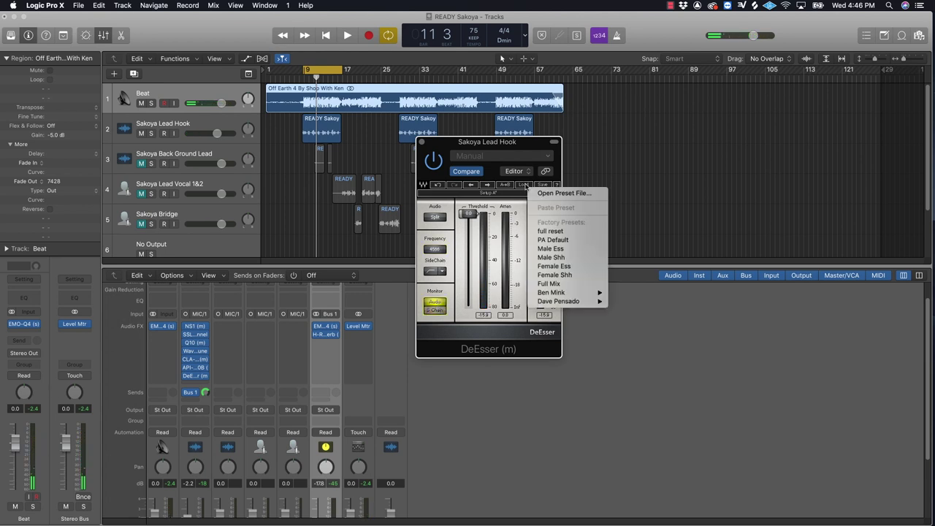
{"action": "left_click", "coordinate": [558, 266]}
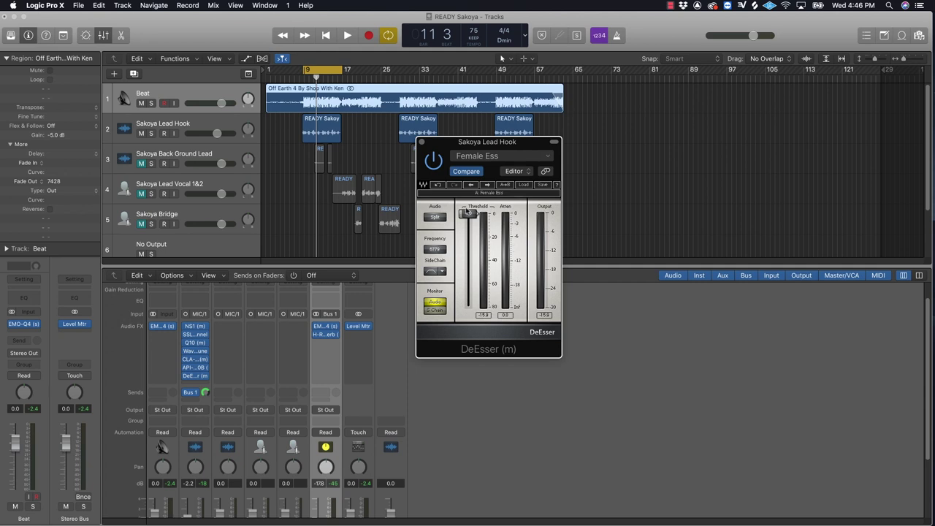
{"action": "key", "text": "space"}
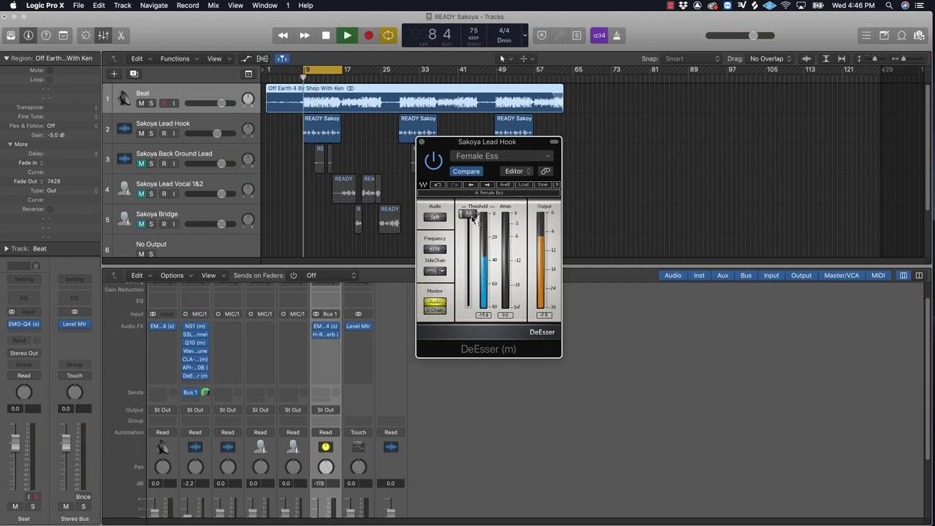
{"action": "left_click_drag", "start_coordinate": [468, 214], "coordinate": [468, 260]}
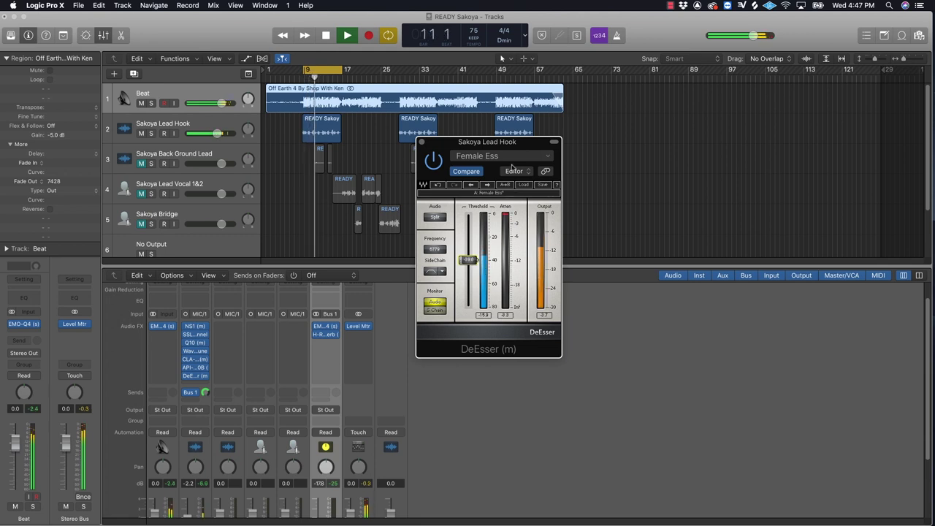
{"action": "key", "text": "space"}
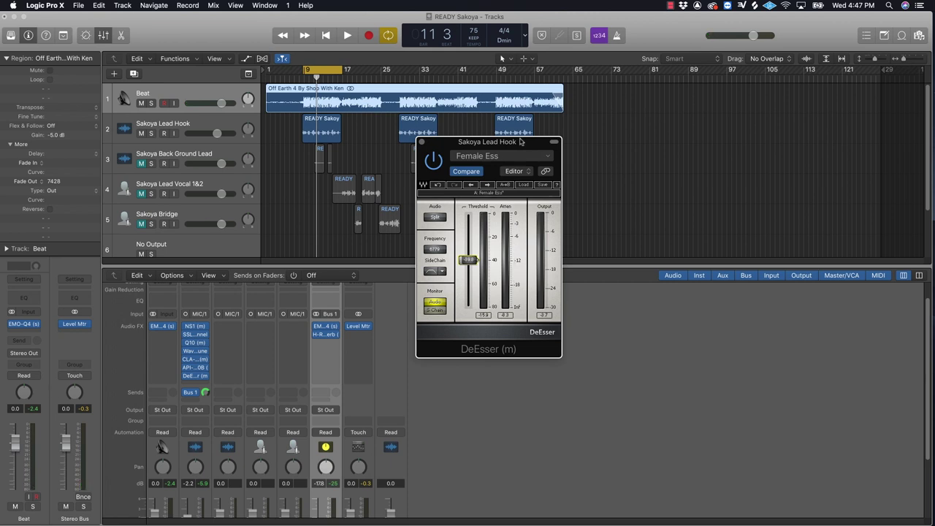
{"action": "left_click_drag", "start_coordinate": [424, 141], "coordinate": [474, 235]}
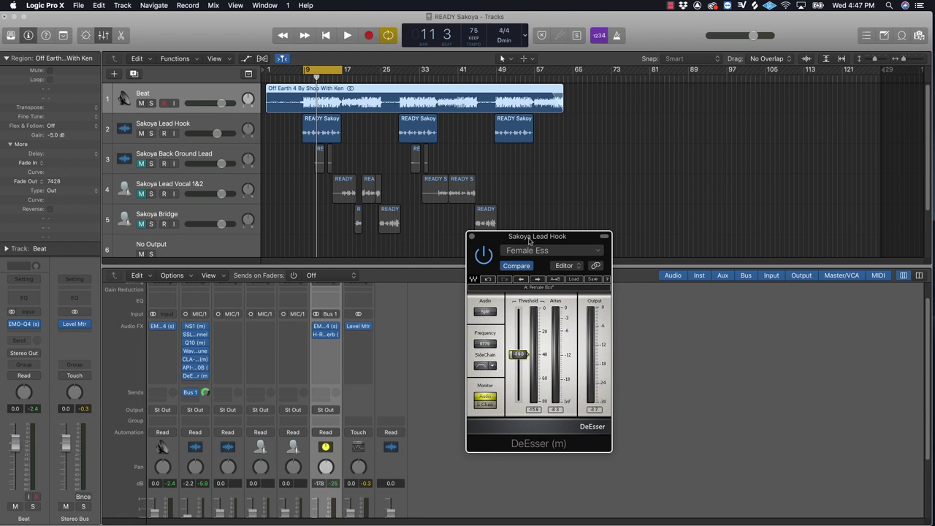
{"action": "left_click", "coordinate": [472, 236]}
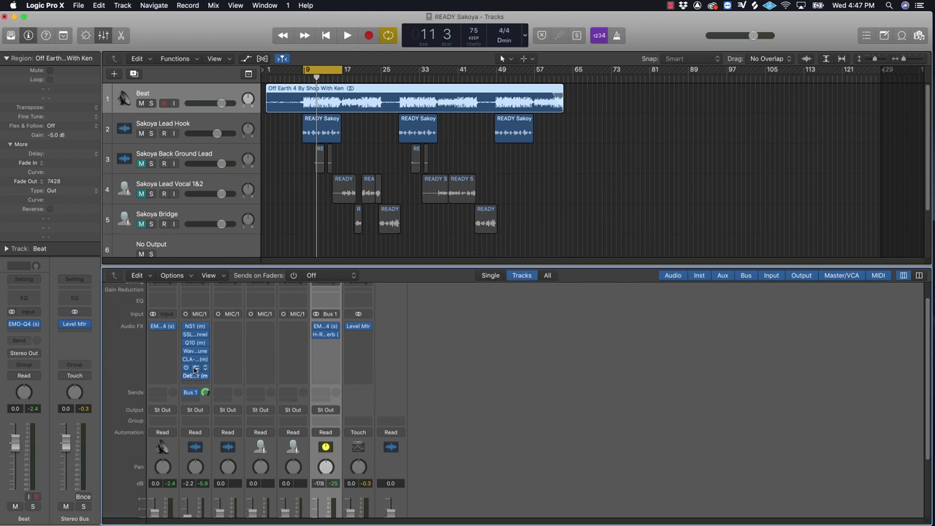
Reopen API-550B on the Sakoya Lead Hook channel, audition its high-frequency boost with the loop, and close the plug-in window
{"action": "left_click", "coordinate": [197, 369]}
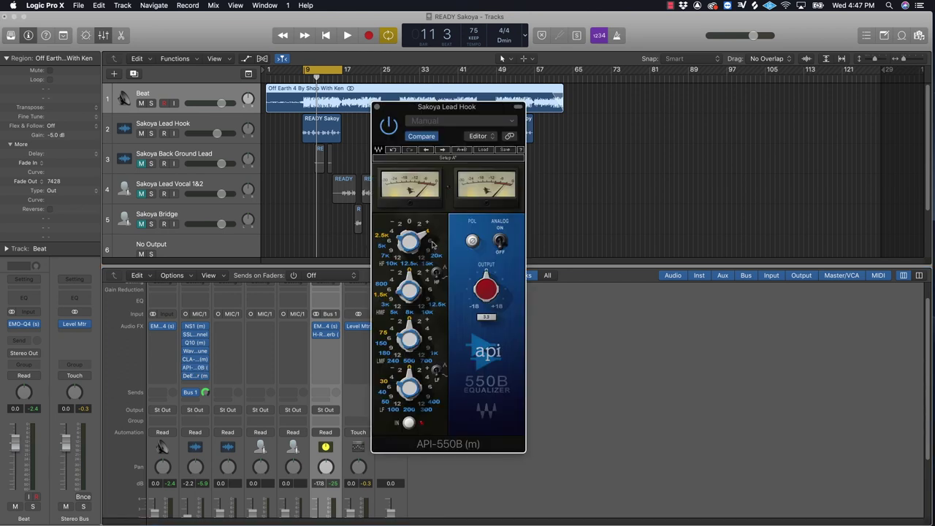
{"action": "key", "text": "space"}
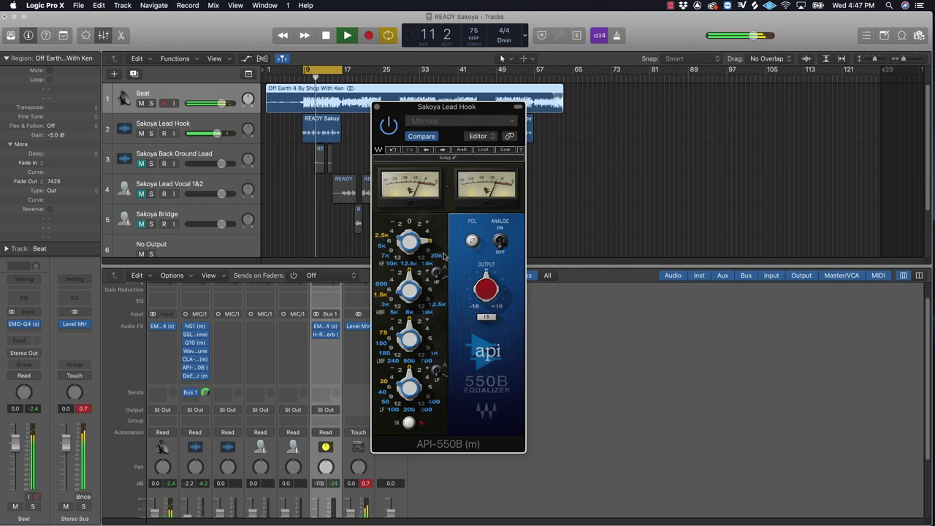
{"action": "key", "text": "space"}
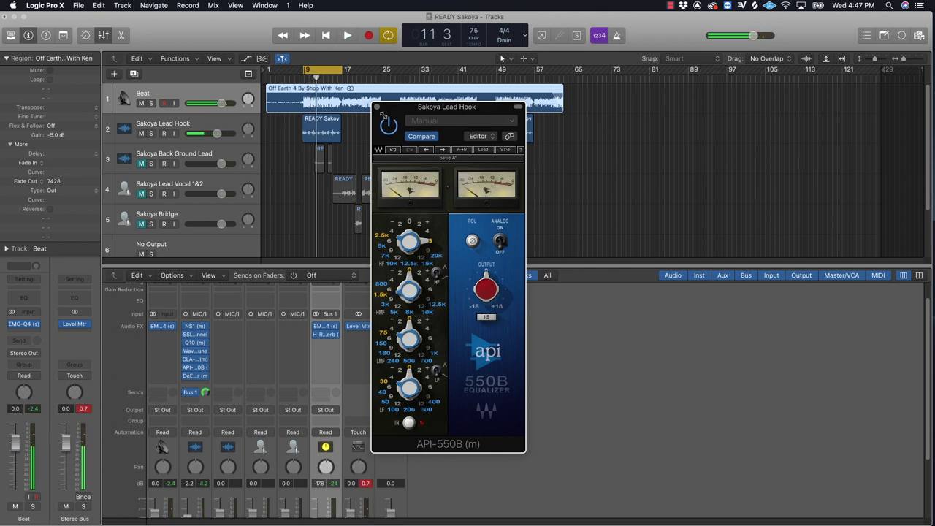
{"action": "left_click", "coordinate": [377, 107]}
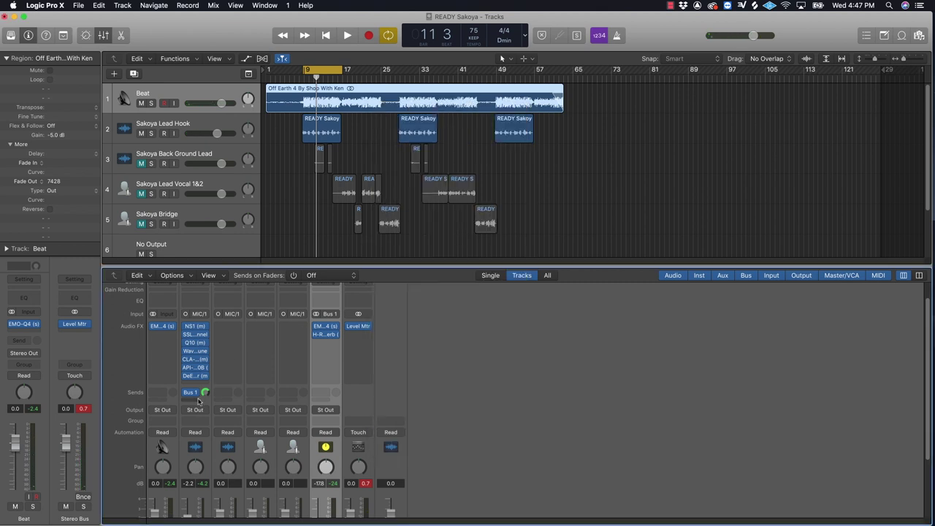
Add a second send to Bus 2 on the Sakoya Lead Hook channel and raise it to the default send level
{"action": "left_click", "coordinate": [197, 398]}
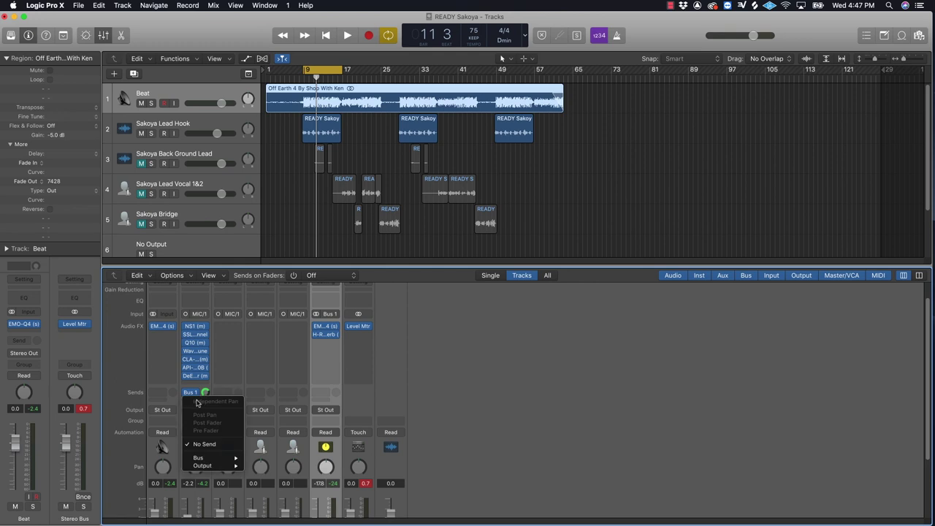
{"action": "mouse_move", "coordinate": [201, 457]}
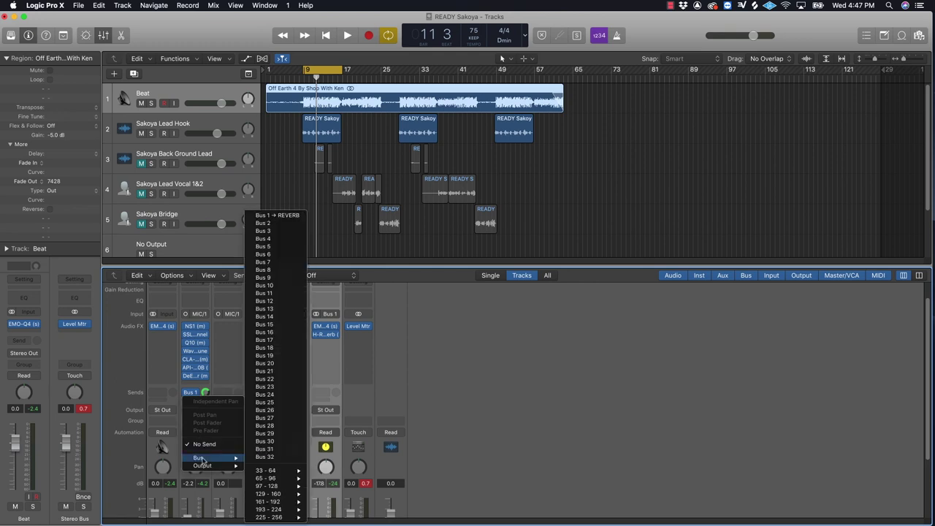
{"action": "left_click", "coordinate": [271, 227]}
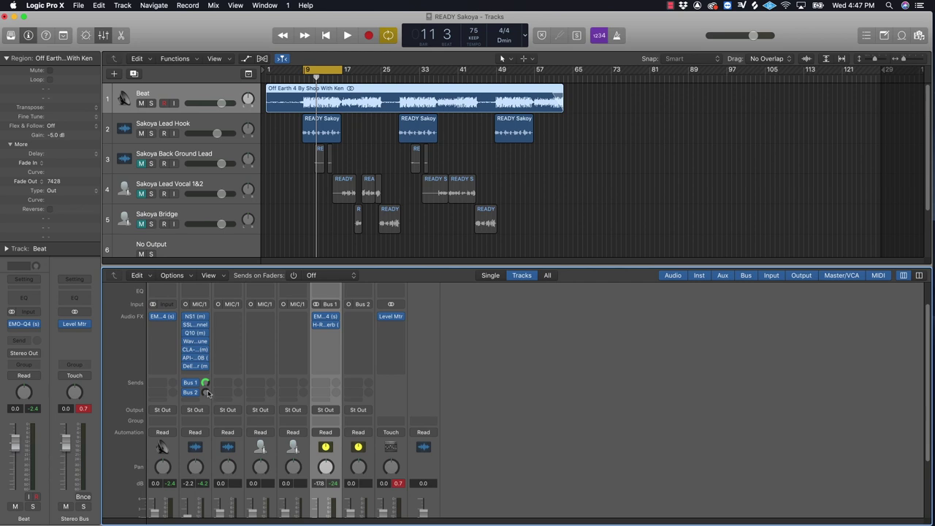
{"action": "left_click", "coordinate": [206, 392], "text": "alt"}
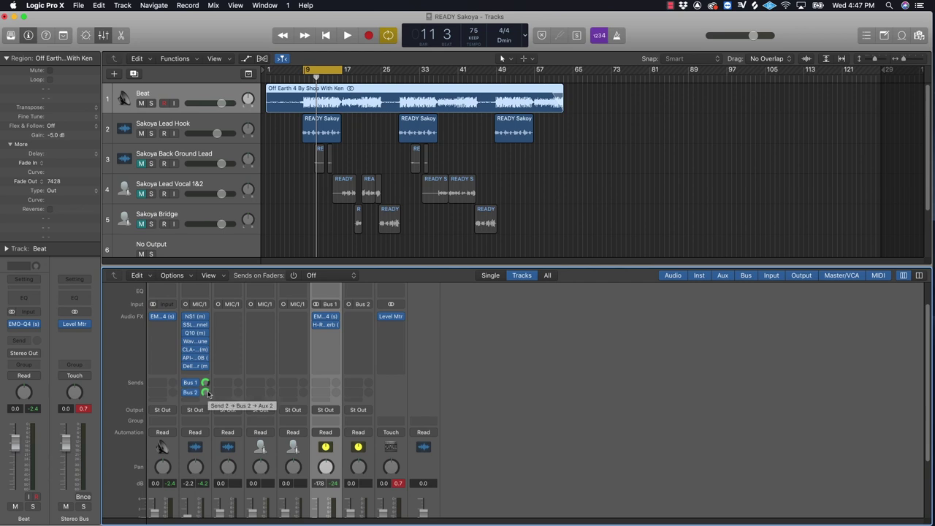
Insert the stereo Waves H-Delay on Aux 2, pull the Aux 2 fader fully down, and reposition the plug-in window
{"action": "left_click", "coordinate": [370, 319]}
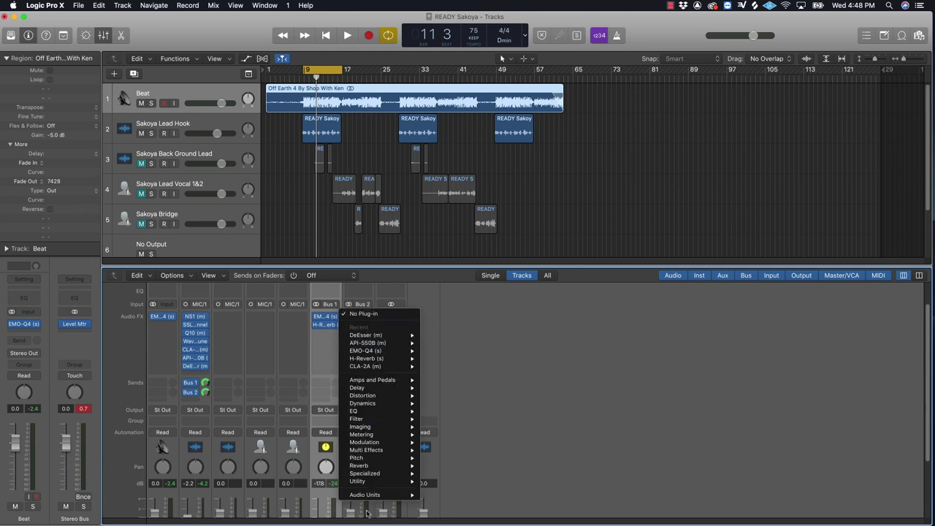
{"action": "mouse_move", "coordinate": [376, 496]}
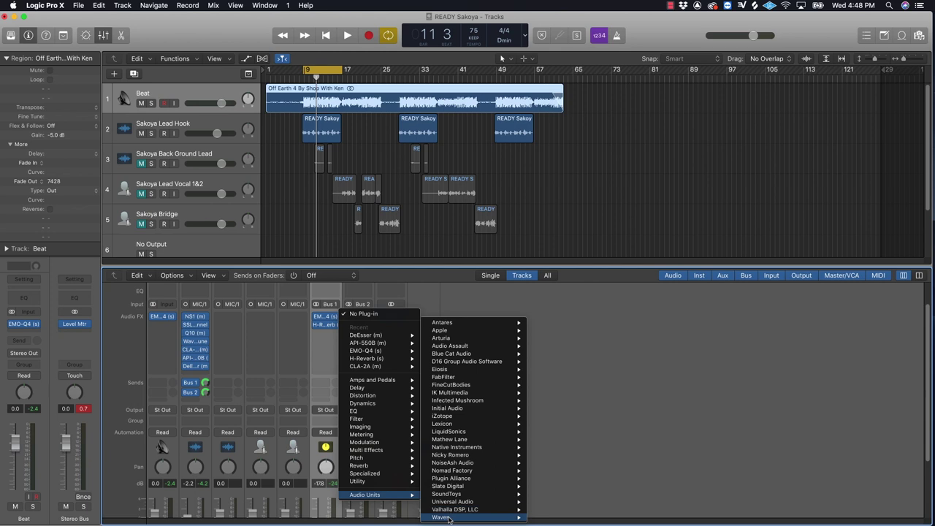
{"action": "mouse_move", "coordinate": [453, 517]}
{"action": "mouse_move", "coordinate": [573, 518]}
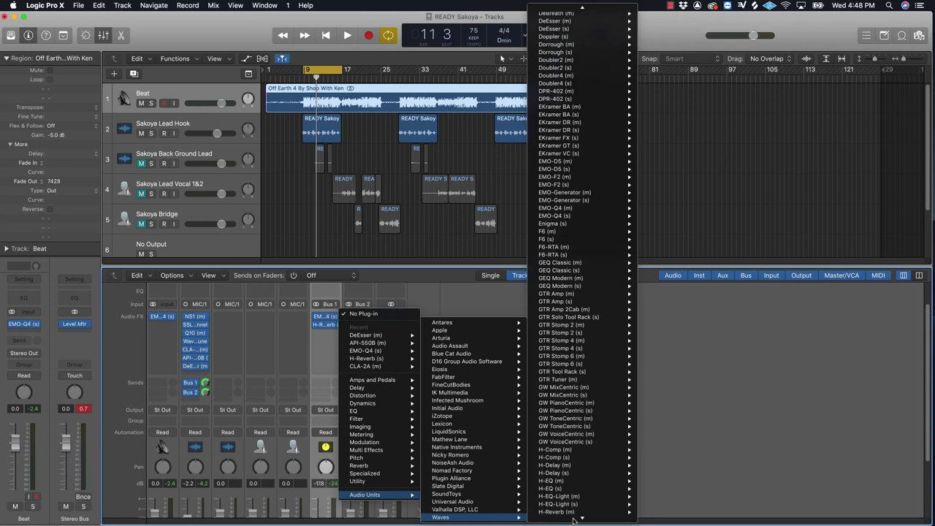
{"action": "left_click", "coordinate": [569, 451]}
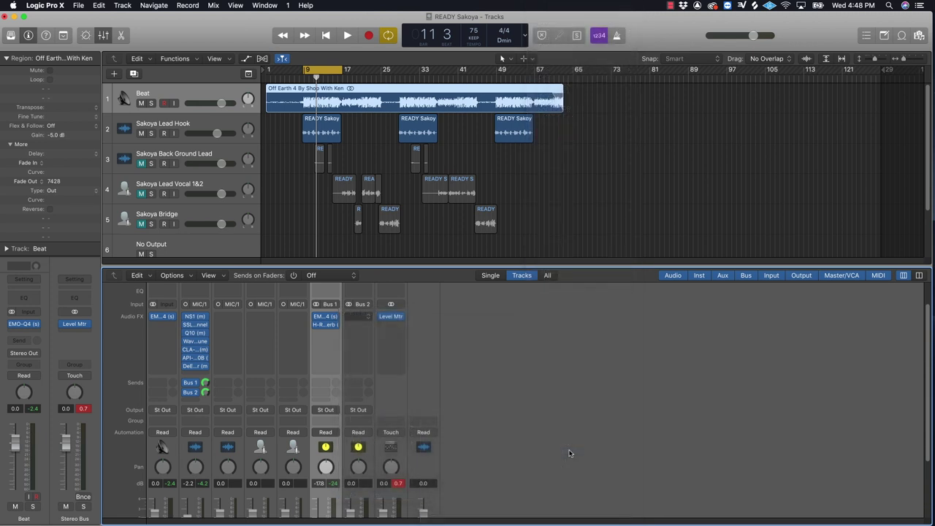
{"action": "scroll", "coordinate": [379, 450], "scroll_direction": "down", "scroll_amount": 3}
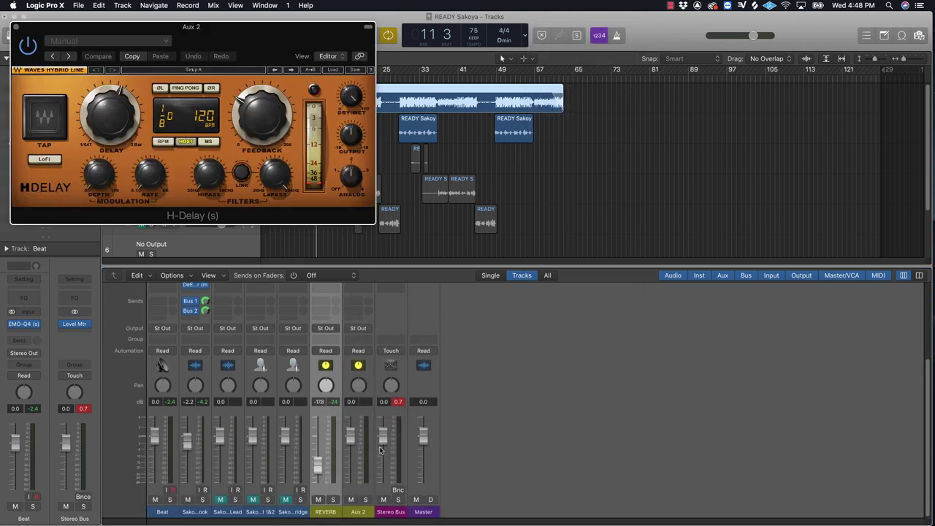
{"action": "left_click_drag", "start_coordinate": [354, 468], "coordinate": [354, 515]}
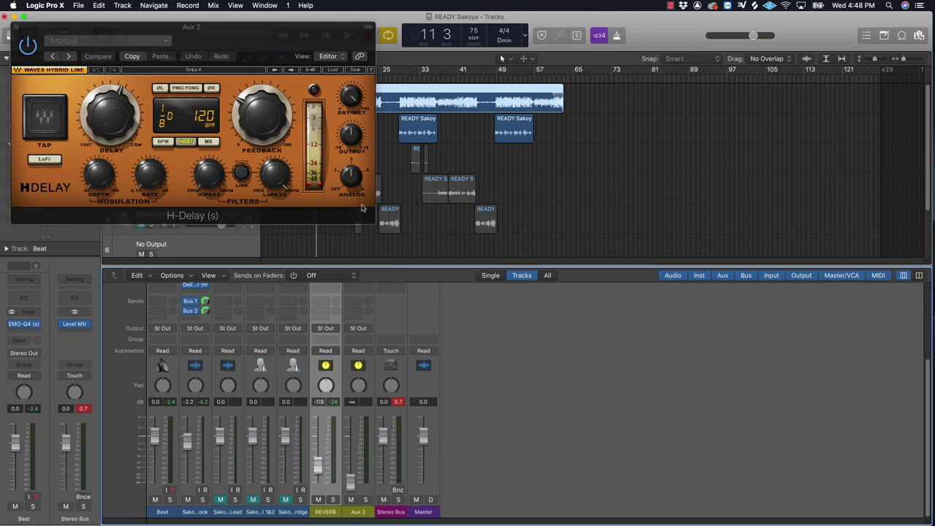
{"action": "left_click_drag", "start_coordinate": [268, 49], "coordinate": [517, 238]}
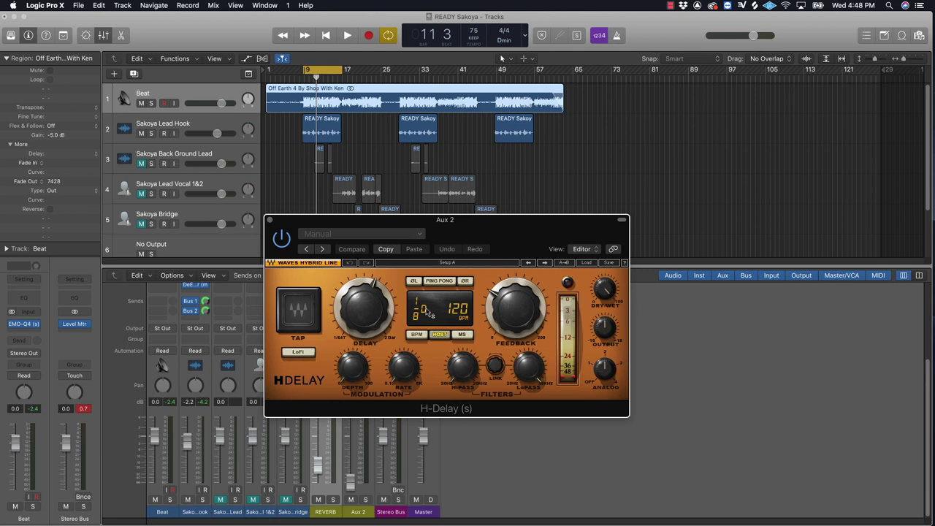
Set H-Delay to a 1/2-note delay in BPM mode with the tempo at 75 BPM
{"action": "left_click_drag", "start_coordinate": [427, 313], "coordinate": [427, 298]}
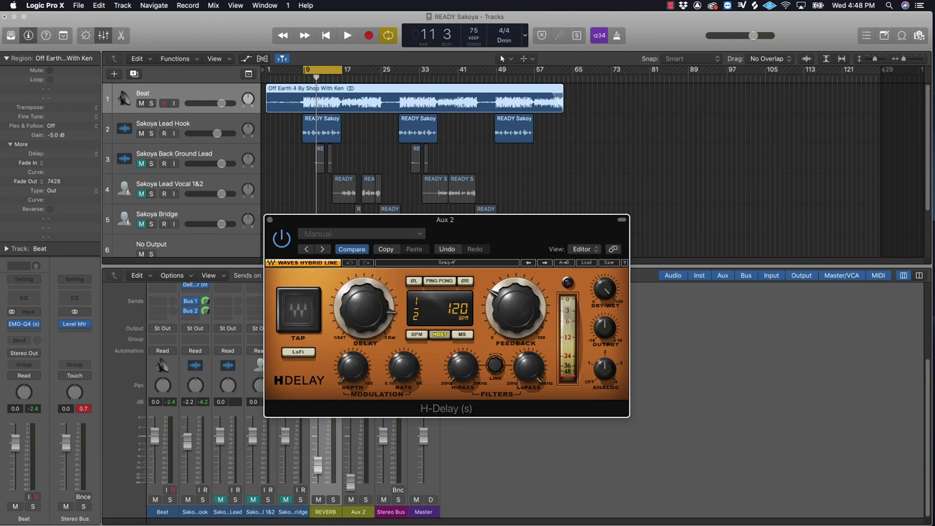
{"action": "left_click", "coordinate": [415, 335]}
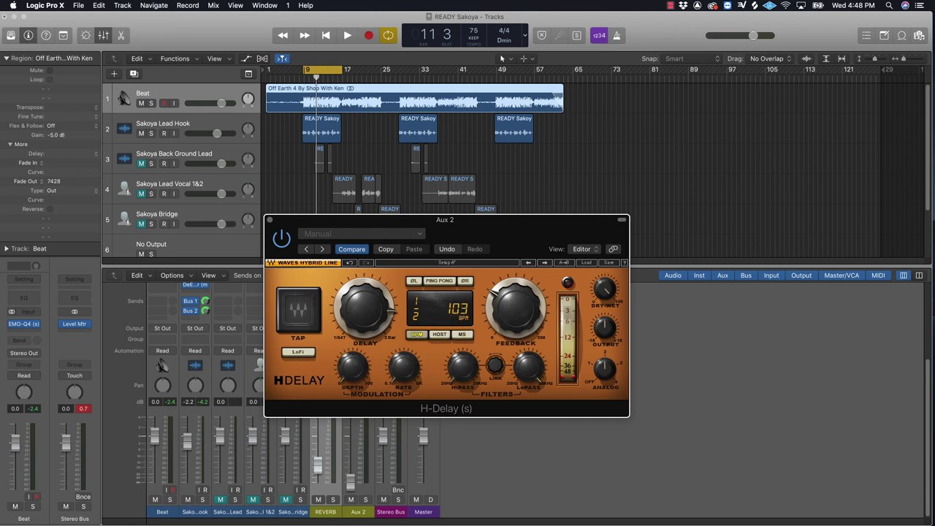
{"action": "left_click_drag", "start_coordinate": [458, 308], "coordinate": [467, 324]}
Raise H-Delay's high-pass and lower its low-pass filter, and turn Analog off with Dry/Wet at 100
{"action": "left_click_drag", "start_coordinate": [461, 367], "coordinate": [462, 355]}
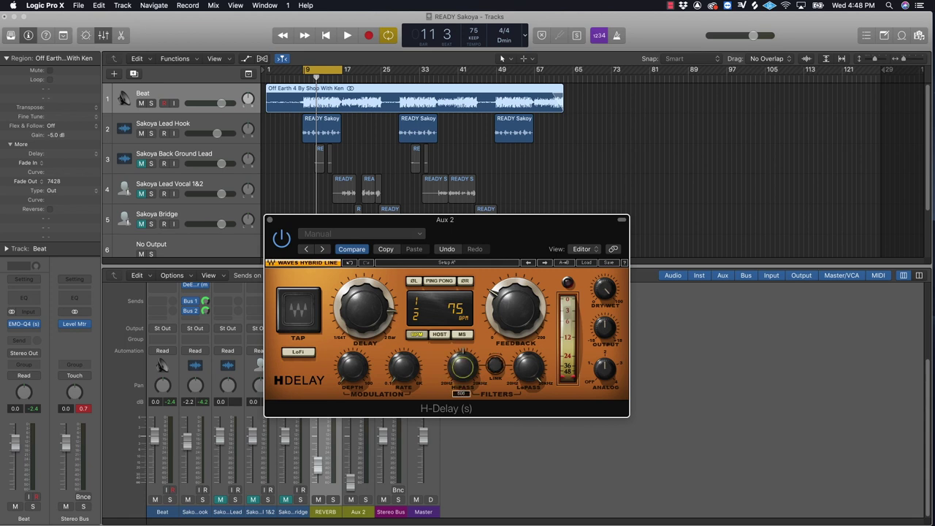
{"action": "left_click_drag", "start_coordinate": [529, 367], "coordinate": [529, 379]}
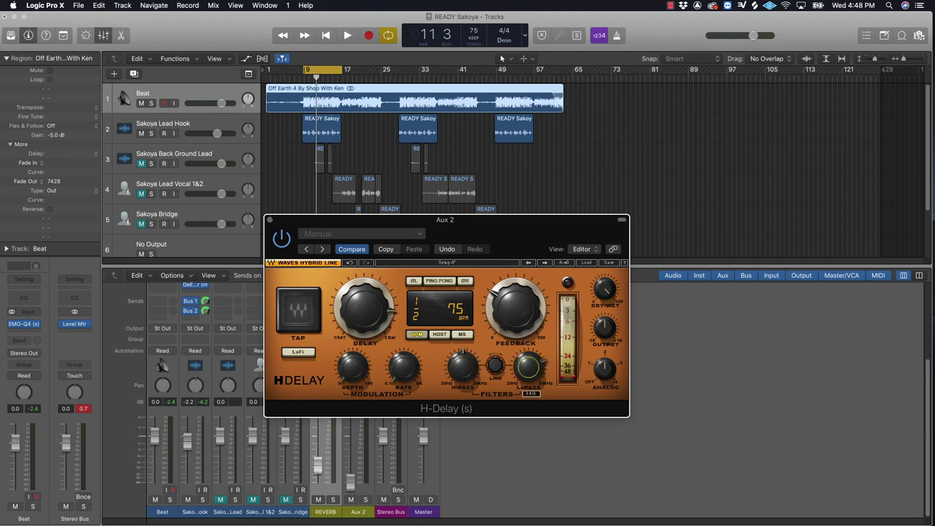
{"action": "left_click", "coordinate": [606, 369]}
{"action": "left_click", "coordinate": [605, 289]}
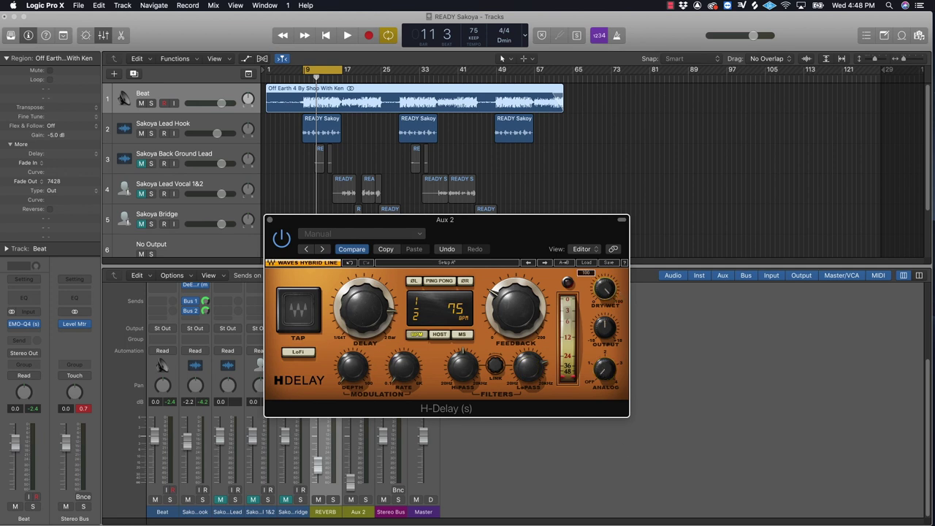
Lower H-Delay's feedback slightly, invert the left channel's phase, and close the plug-in window
{"action": "left_click", "coordinate": [515, 308]}
{"action": "left_click_drag", "start_coordinate": [515, 308], "coordinate": [515, 316]}
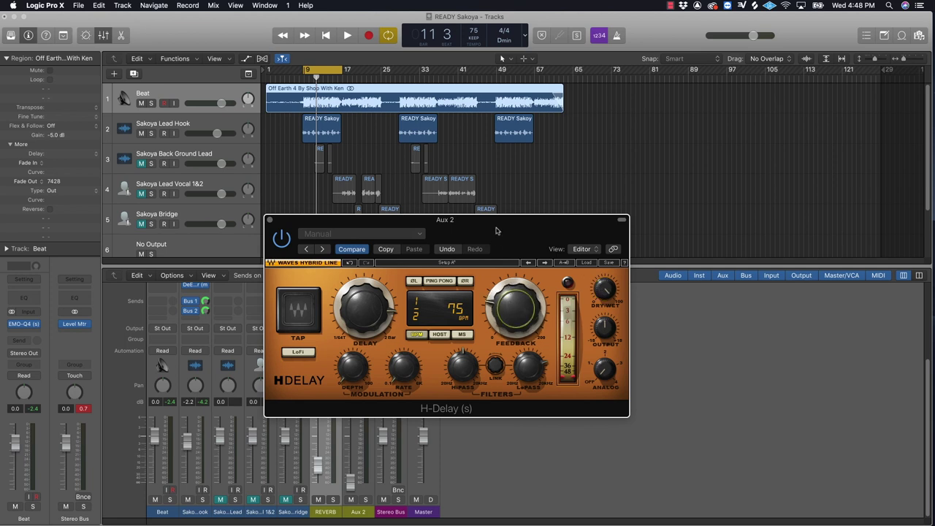
{"action": "left_click_drag", "start_coordinate": [494, 225], "coordinate": [545, 194]}
{"action": "left_click", "coordinate": [463, 251]}
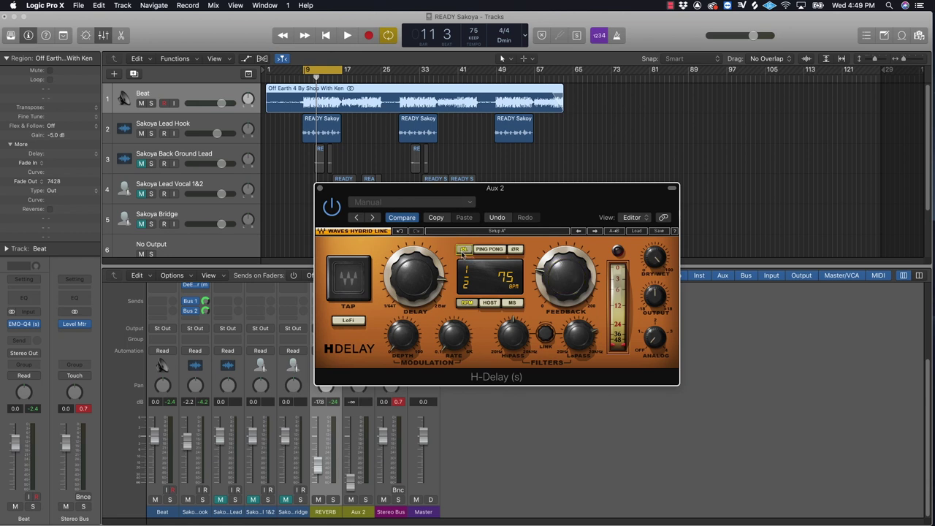
{"action": "left_click", "coordinate": [319, 189]}
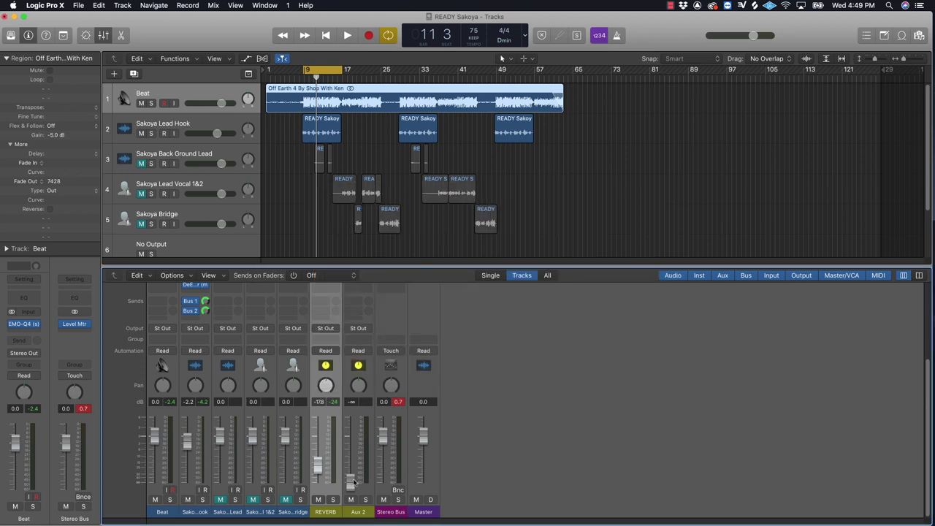
Rename the Aux 2 channel as DELAY
{"action": "left_click", "coordinate": [358, 512]}
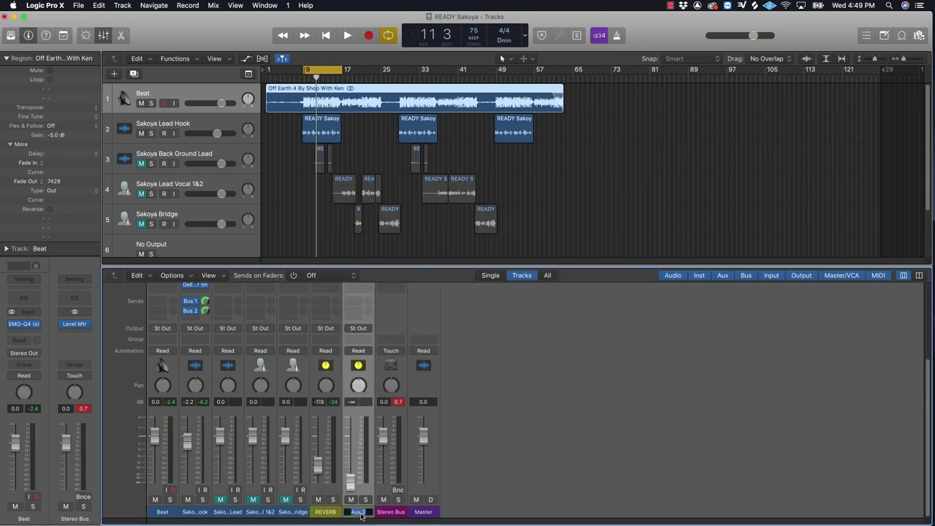
{"action": "type", "text": "delay"}
{"action": "key", "text": "Return"}
{"action": "double_click", "coordinate": [358, 511]}
{"action": "key", "text": "Return"}
Raise the DELAY channel fader to about -16.4 dB while playing the loop
{"action": "key", "text": "space"}
{"action": "left_click_drag", "start_coordinate": [351, 485], "coordinate": [350, 463]}
{"action": "key", "text": "space"}
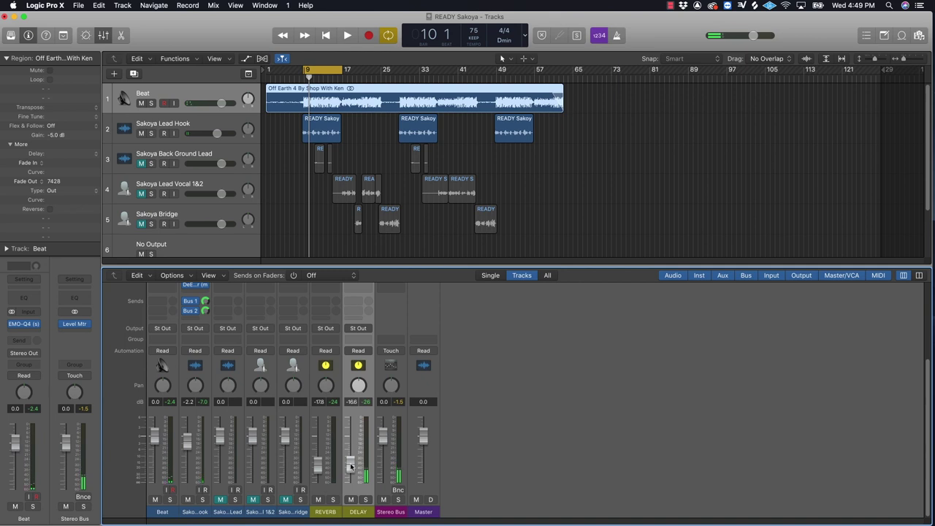
{"action": "key", "text": "space"}
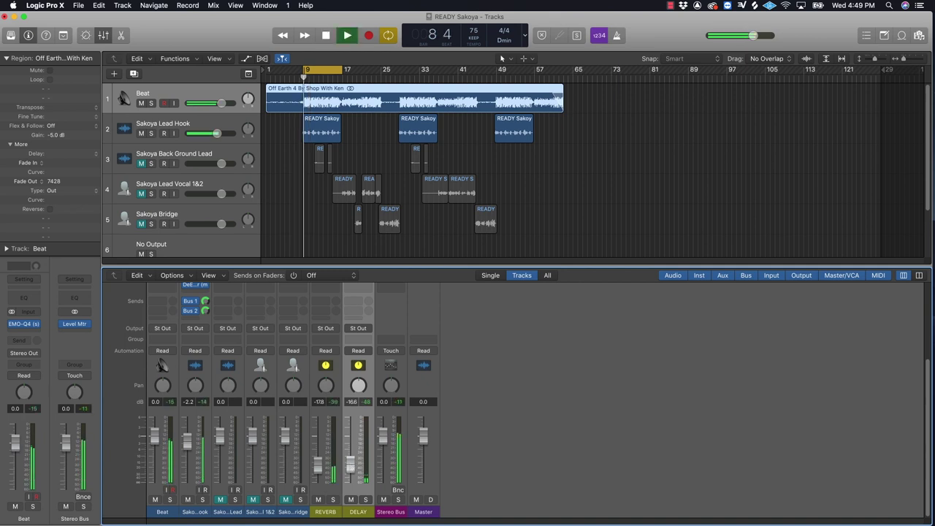
{"action": "left_click_drag", "start_coordinate": [350, 466], "coordinate": [350, 465]}
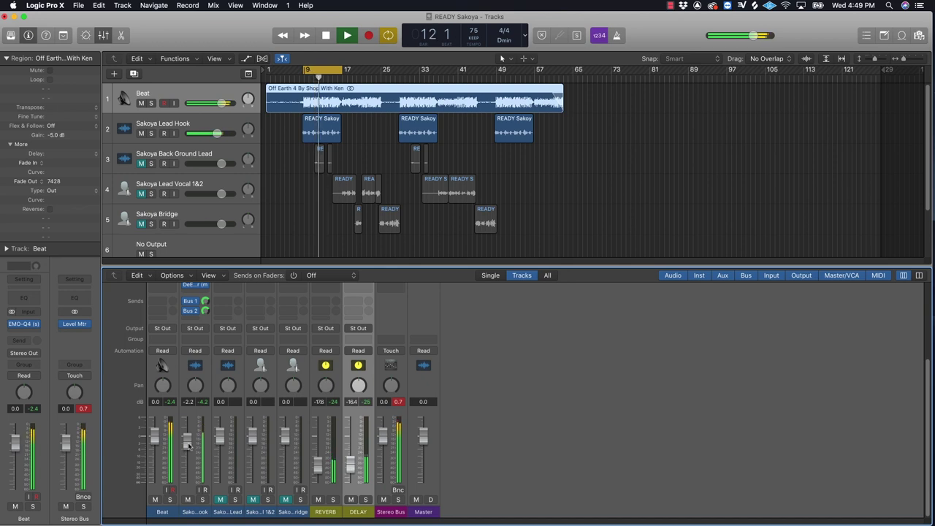
Lower the Sakoya Lead Hook fader to -4.4 dB and the DELAY fader to -17.0 dB during playback, and stop playback
{"action": "left_click_drag", "start_coordinate": [189, 446], "coordinate": [188, 452]}
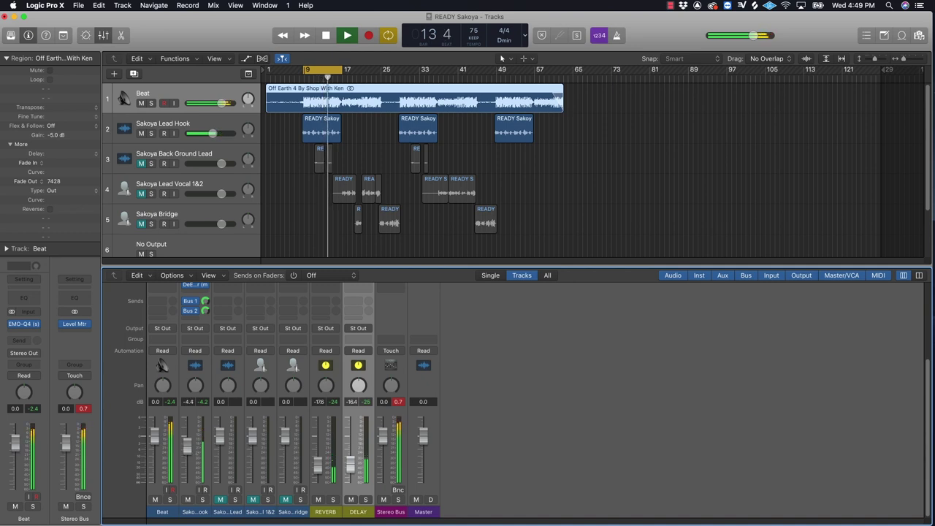
{"action": "left_click_drag", "start_coordinate": [189, 451], "coordinate": [189, 452]}
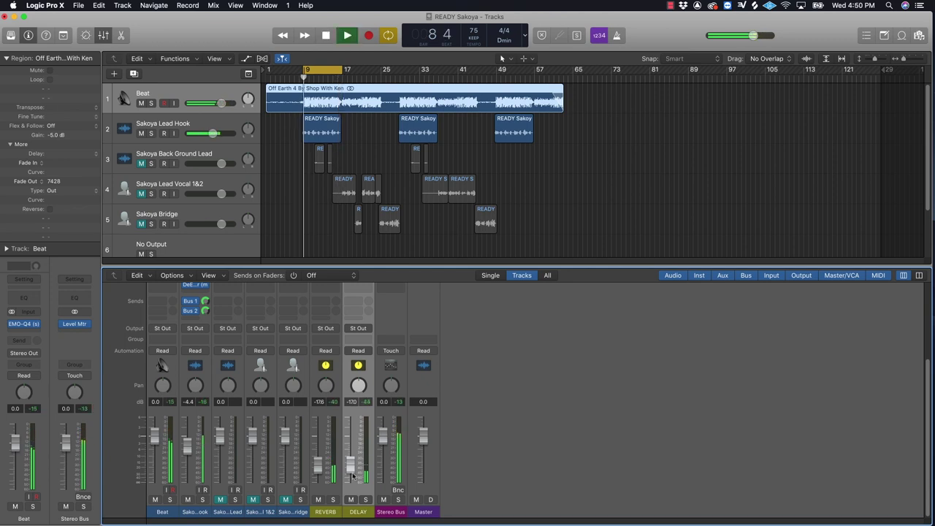
{"action": "scroll", "coordinate": [358, 475], "scroll_direction": "up", "scroll_amount": 5}
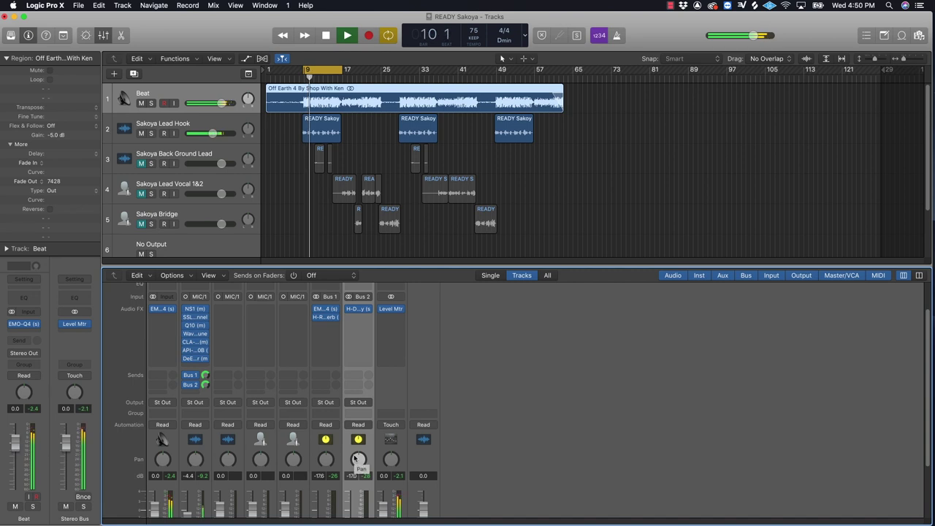
{"action": "key", "text": "space"}
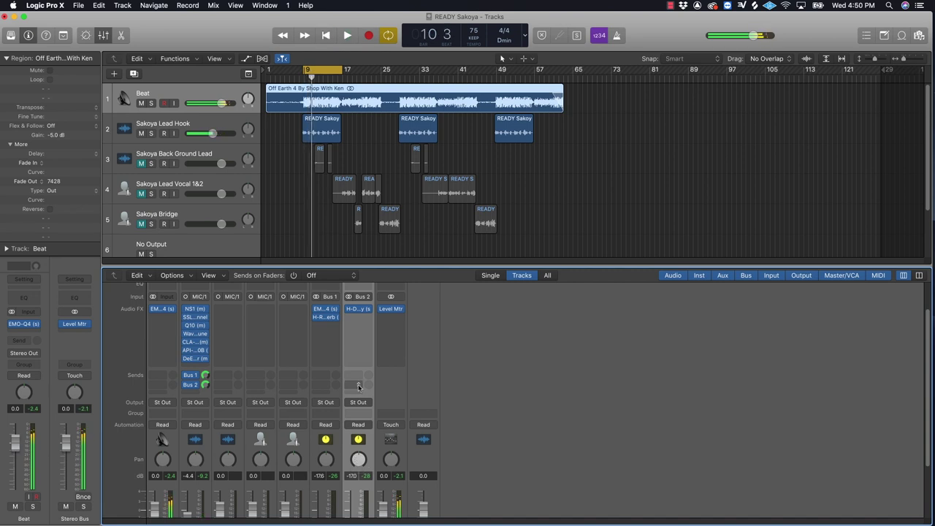
Move H-Delay down one slot on the DELAY channel, copy REVERB's EMO-Q4 above it, and open the copied EQ
{"action": "mouse_move", "coordinate": [363, 309]}
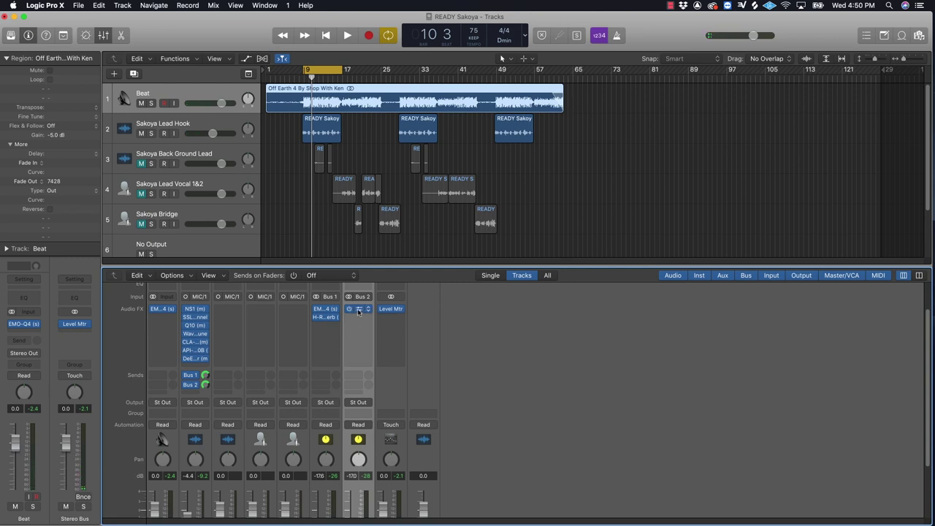
{"action": "left_click_drag", "start_coordinate": [358, 312], "coordinate": [361, 319]}
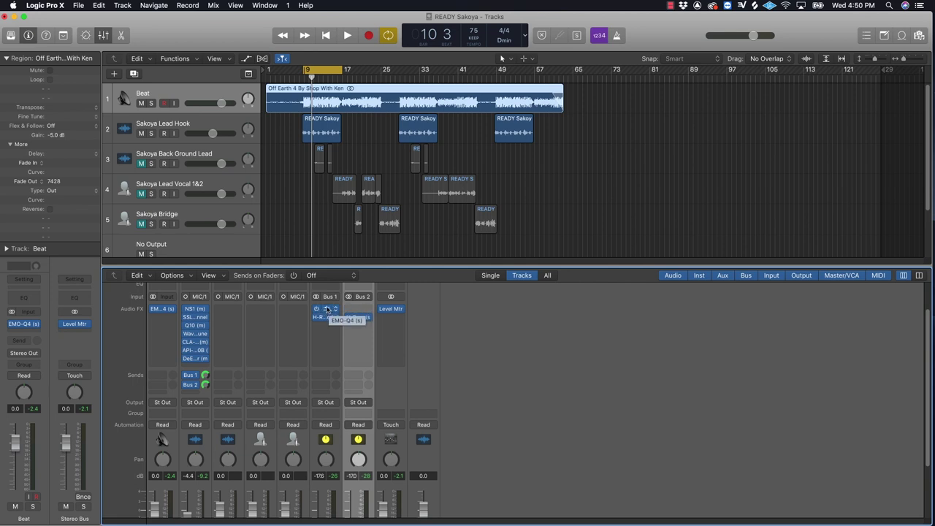
{"action": "left_click_drag", "start_coordinate": [326, 310], "coordinate": [360, 311]}
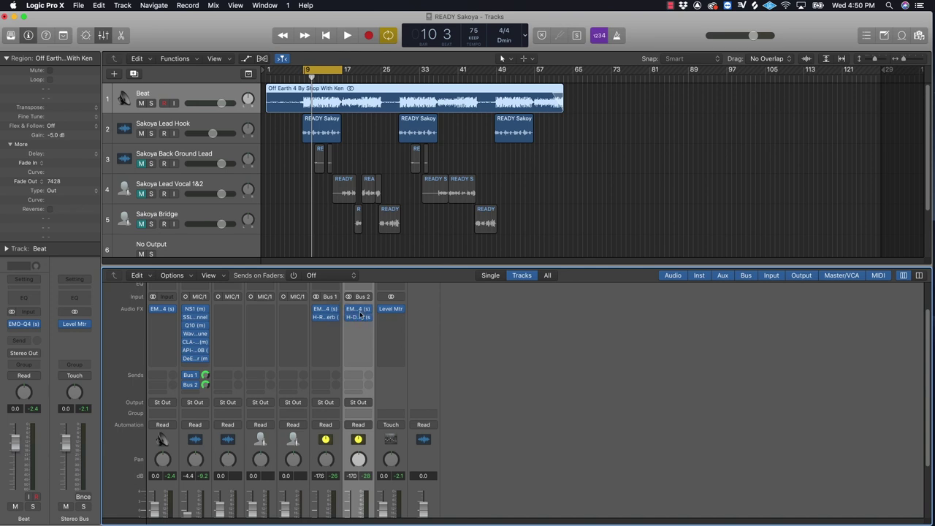
{"action": "left_click", "coordinate": [359, 312]}
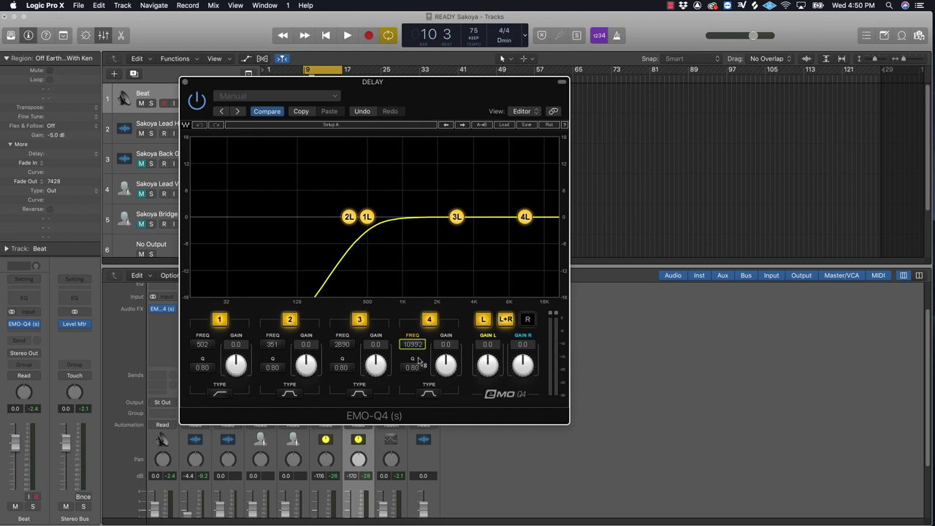
Change band 4 of the DELAY channel's EMO-Q4 to a low-pass filter at 4088 Hz
{"action": "left_click", "coordinate": [429, 394]}
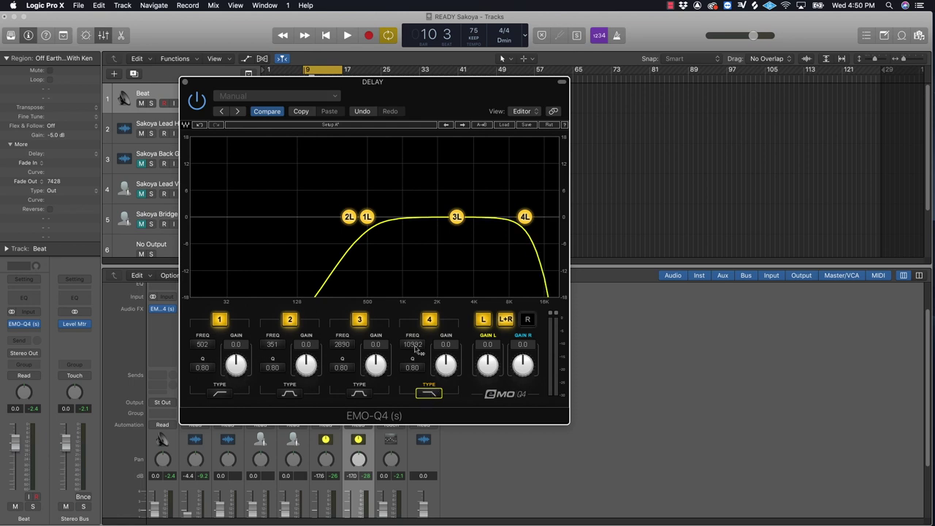
{"action": "left_click_drag", "start_coordinate": [417, 351], "coordinate": [416, 382]}
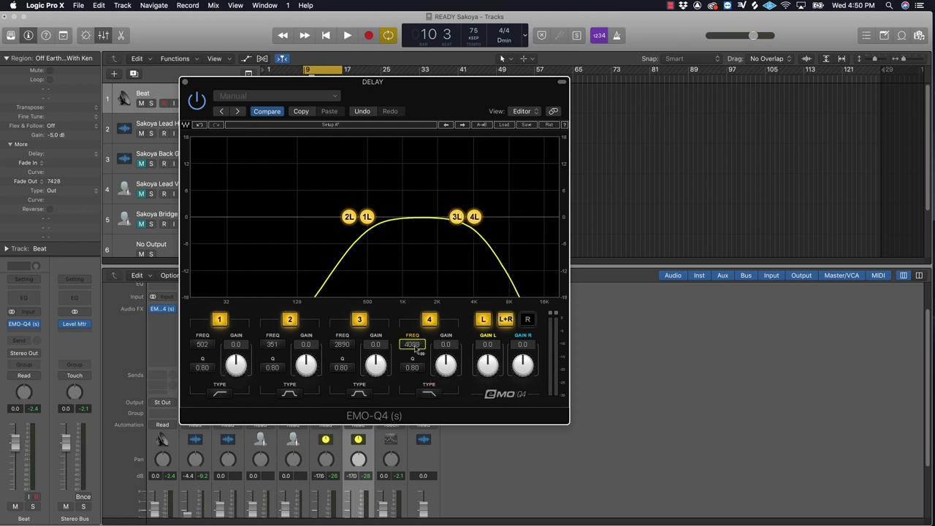
{"action": "left_click_drag", "start_coordinate": [448, 111], "coordinate": [565, 157]}
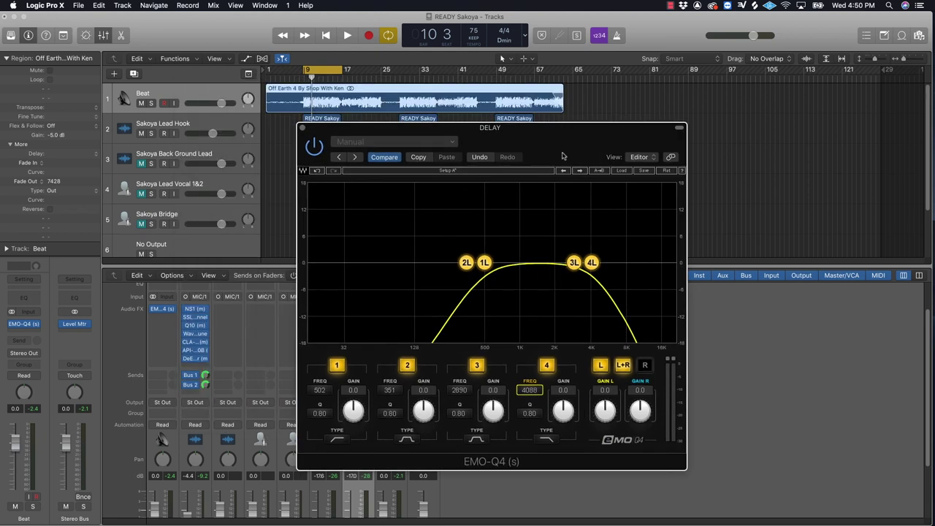
Raise the DELAY channel fader to -16.4 dB during playback, stop playback, and close the EMO-Q4 window
{"action": "key", "text": "space"}
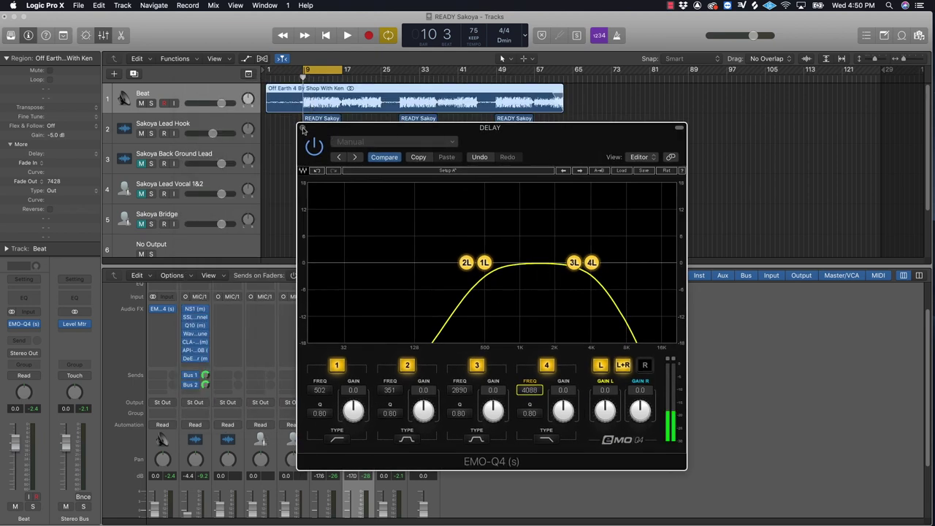
{"action": "left_click_drag", "start_coordinate": [469, 130], "coordinate": [571, 95]}
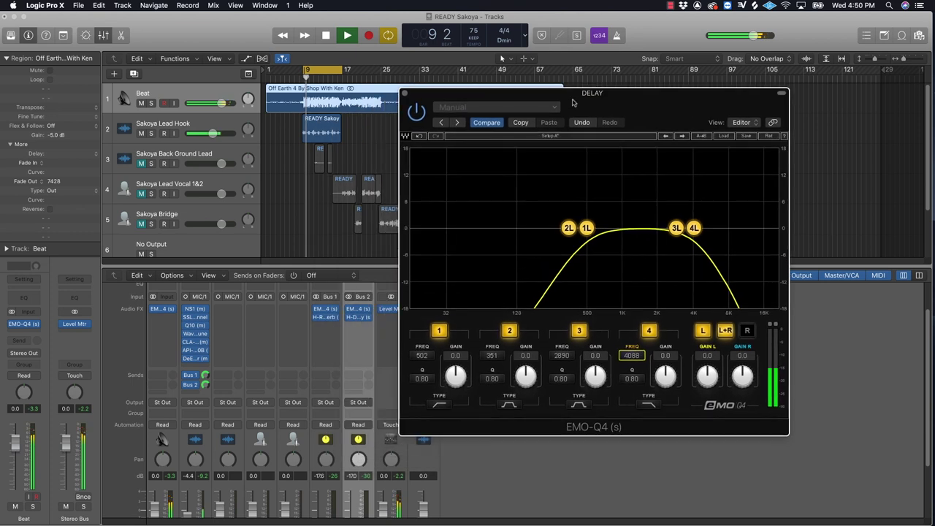
{"action": "scroll", "coordinate": [366, 387], "scroll_direction": "down", "scroll_amount": 4}
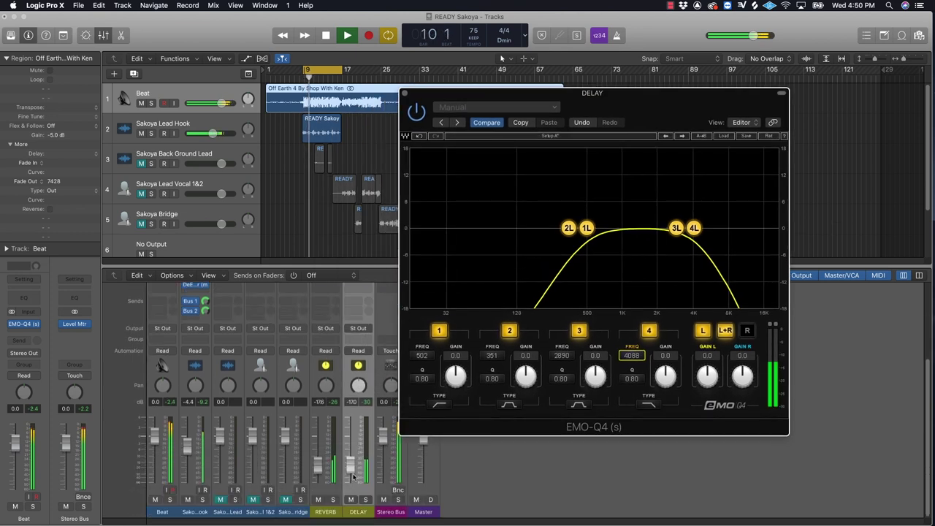
{"action": "left_click_drag", "start_coordinate": [353, 474], "coordinate": [353, 468]}
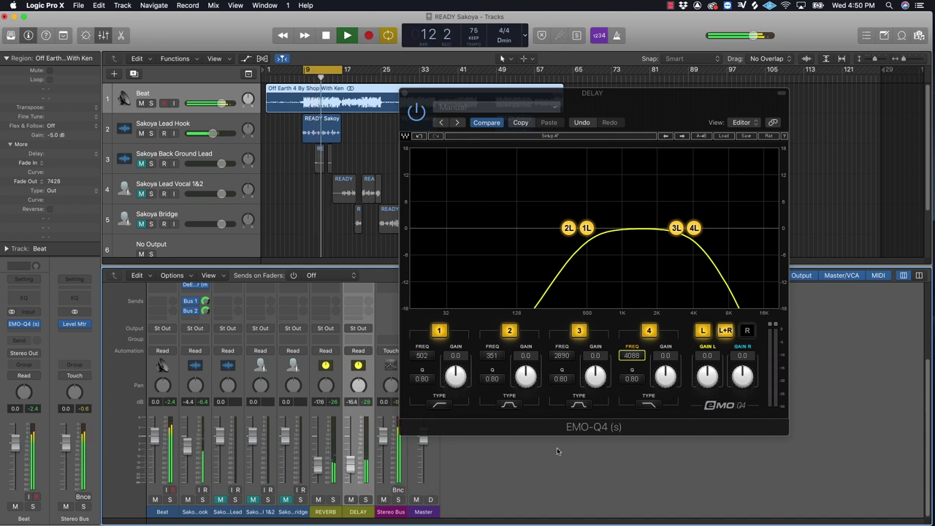
{"action": "key", "text": "space"}
{"action": "left_click", "coordinate": [404, 95]}
Insert Waves MetaFlanger (s) below H-Delay on the DELAY channel and set its Mix to 33
{"action": "scroll", "coordinate": [360, 382], "scroll_direction": "up", "scroll_amount": 4}
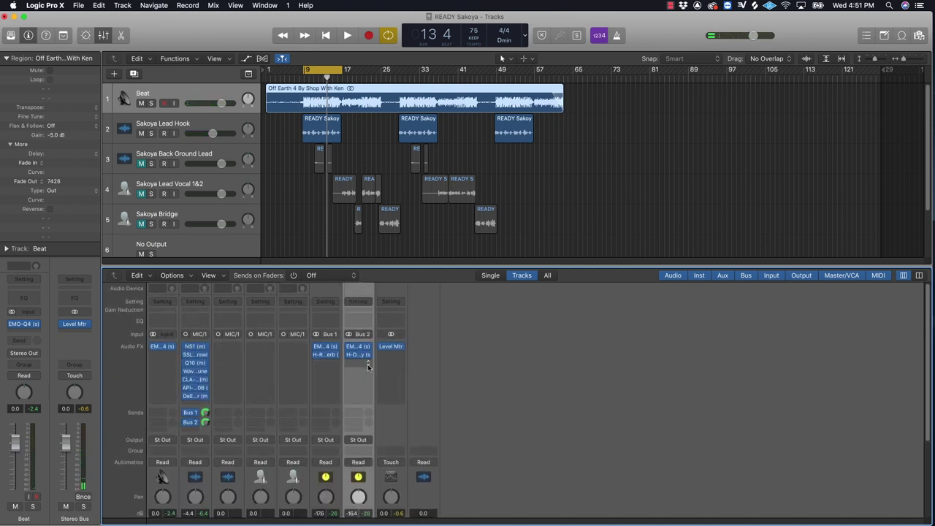
{"action": "left_click", "coordinate": [368, 367]}
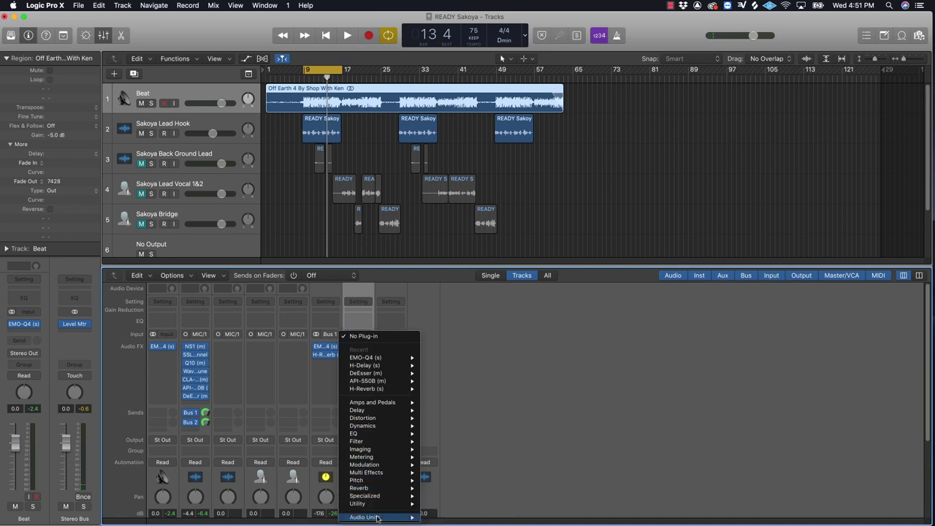
{"action": "mouse_move", "coordinate": [377, 518]}
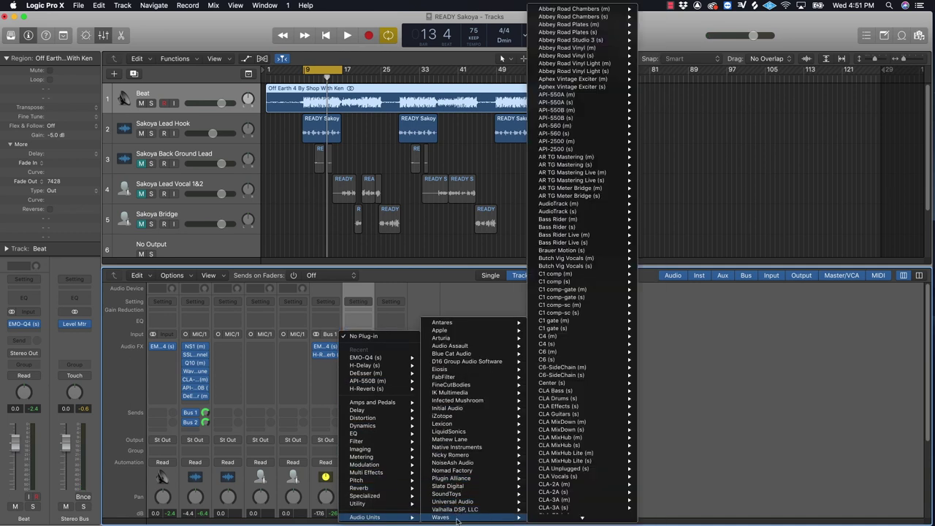
{"action": "mouse_move", "coordinate": [584, 485]}
{"action": "mouse_move", "coordinate": [582, 519]}
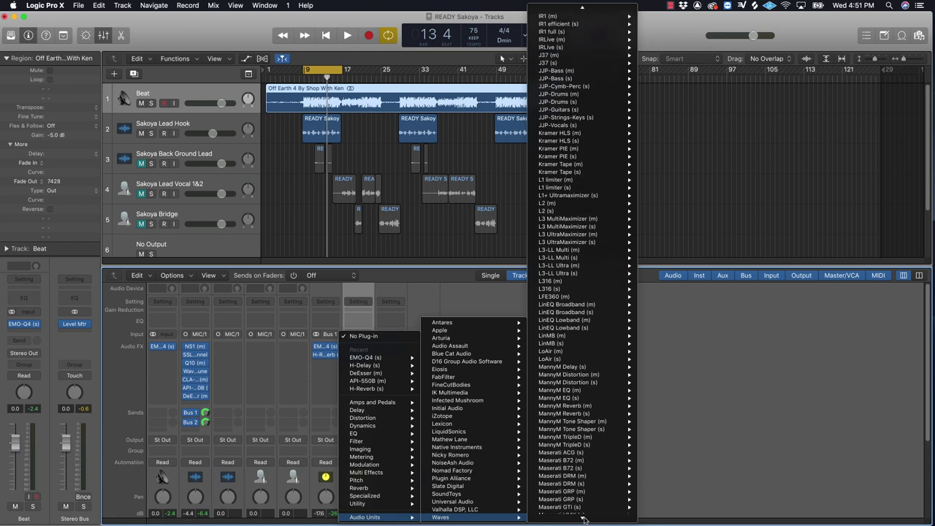
{"action": "mouse_move", "coordinate": [578, 412]}
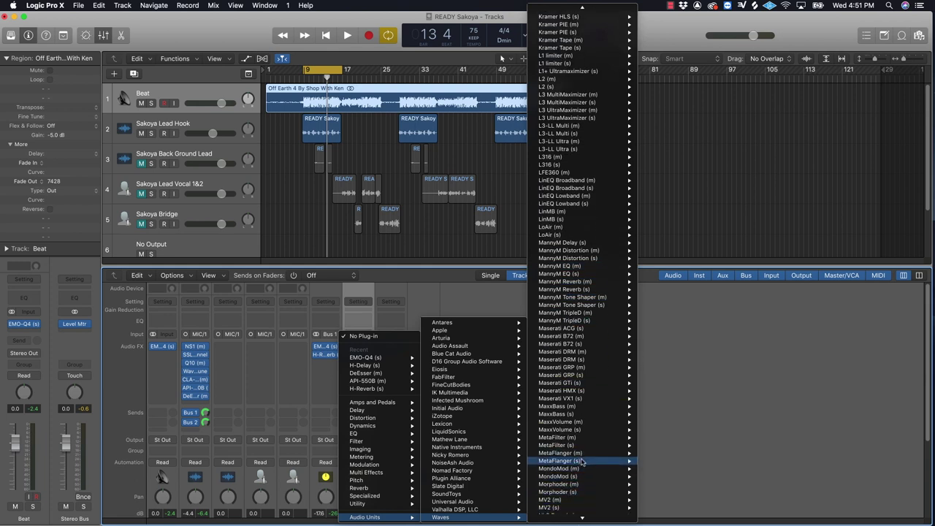
{"action": "left_click", "coordinate": [582, 462]}
{"action": "left_click_drag", "start_coordinate": [89, 19], "coordinate": [551, 157]}
{"action": "left_click_drag", "start_coordinate": [492, 223], "coordinate": [492, 226]}
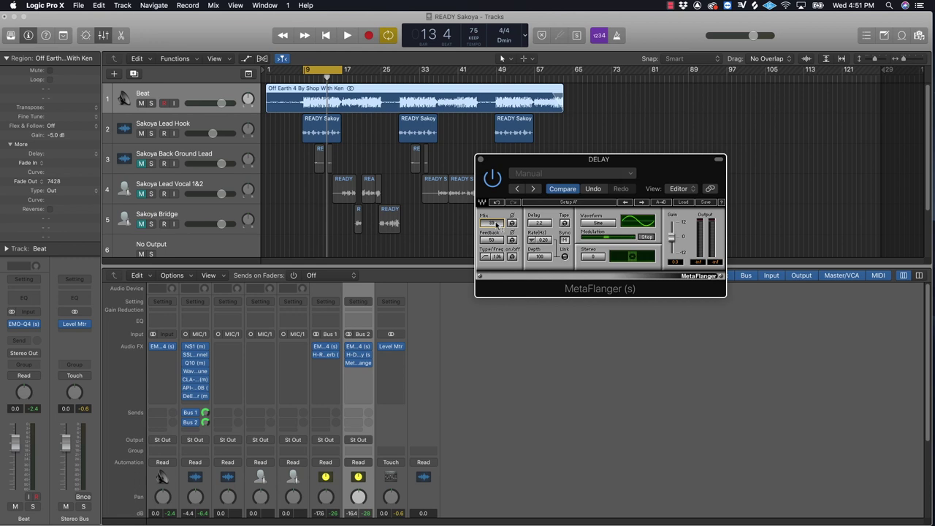
Raise the DELAY fader to -16.0 dB while playing the loop, stop playback, and close MetaFlanger
{"action": "key", "text": "space"}
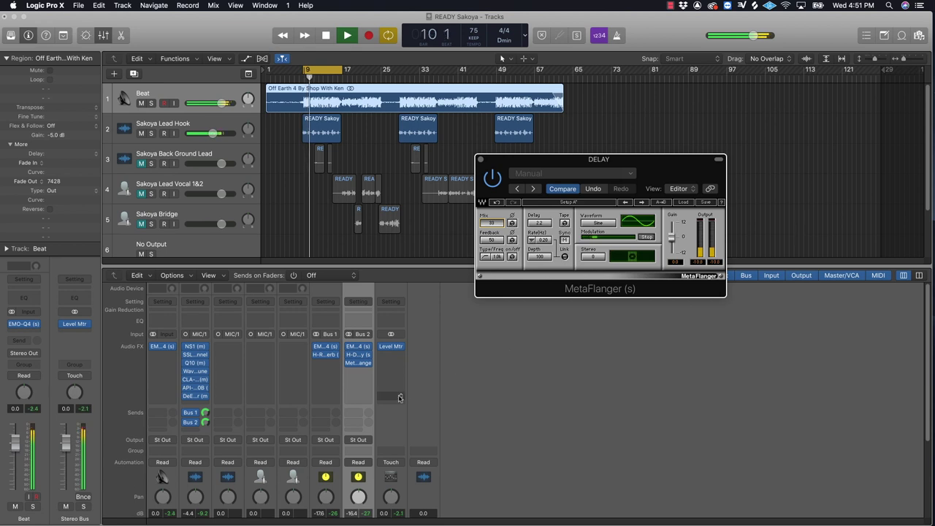
{"action": "scroll", "coordinate": [350, 471], "scroll_direction": "down", "scroll_amount": 5}
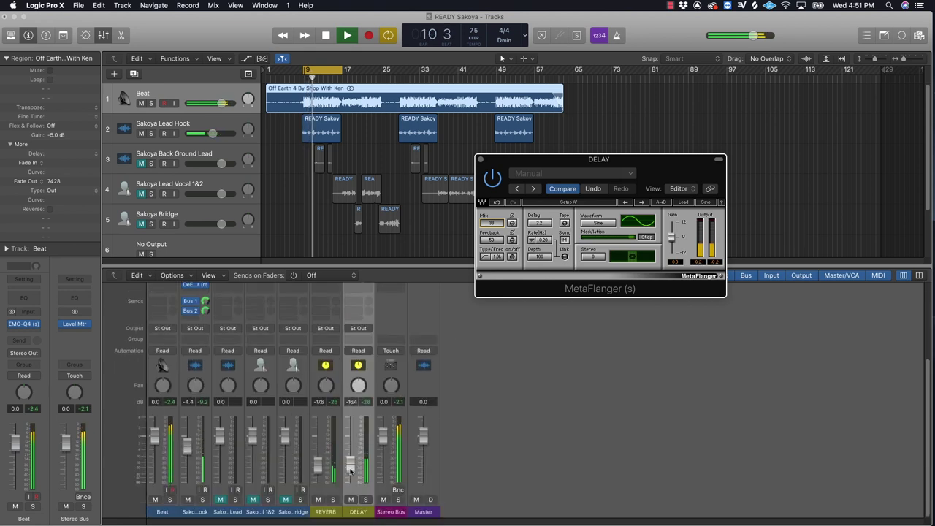
{"action": "left_click", "coordinate": [350, 471]}
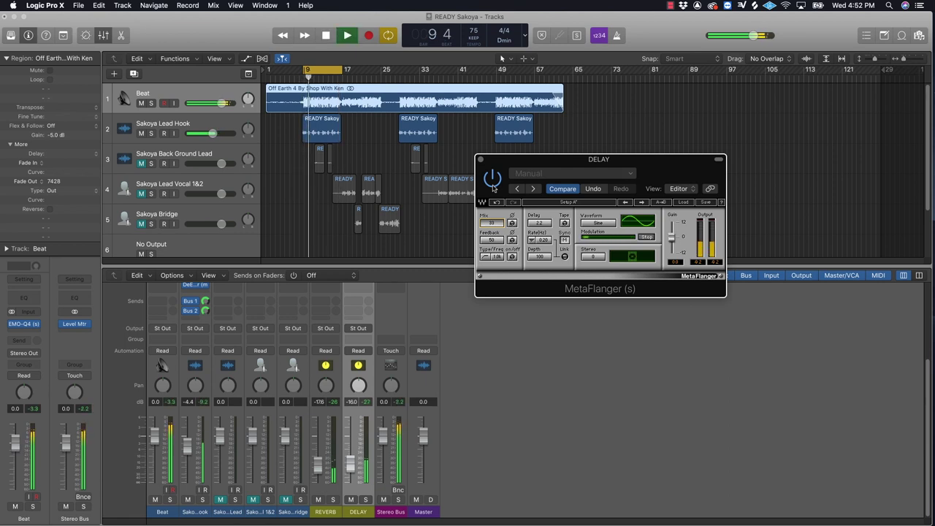
{"action": "key", "text": "space"}
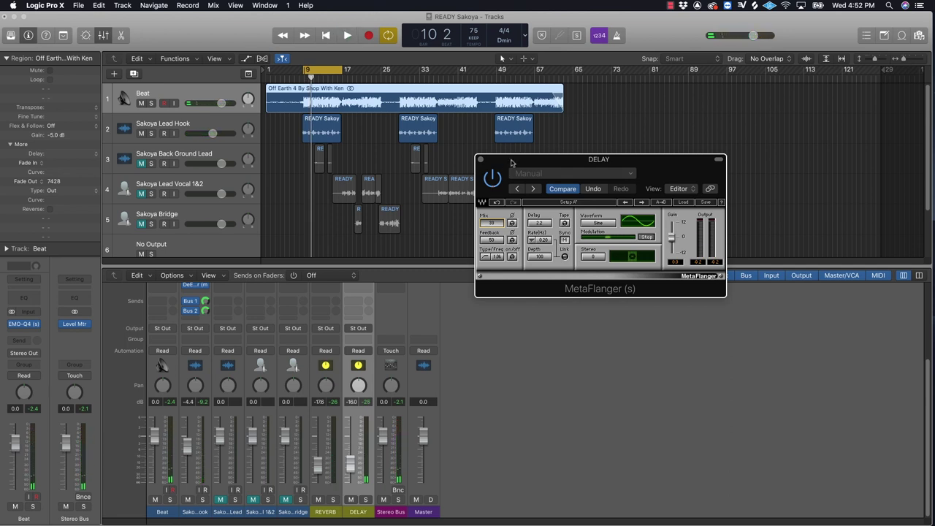
{"action": "left_click_drag", "start_coordinate": [510, 162], "coordinate": [523, 212]}
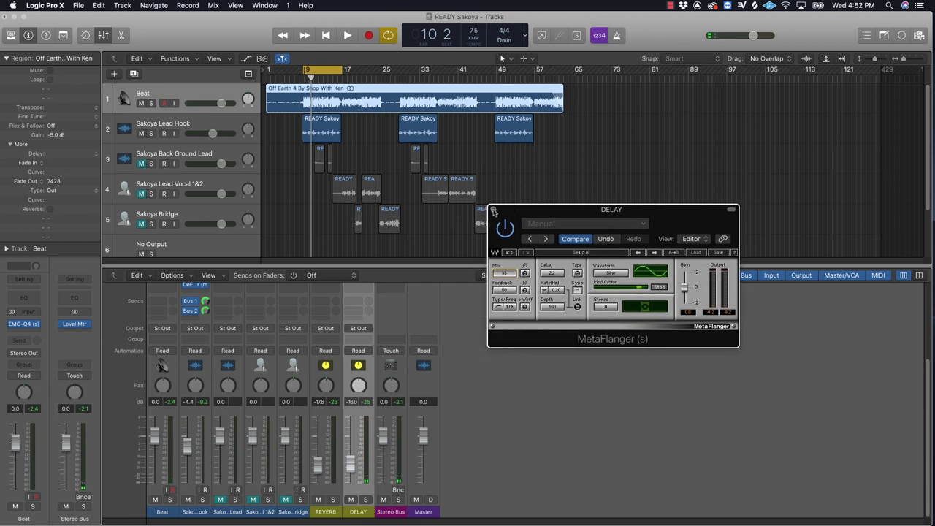
{"action": "left_click", "coordinate": [494, 210]}
Add a third send on the Sakoya Lead Hook channel routed to Bus 3
{"action": "scroll", "coordinate": [365, 436], "scroll_direction": "up", "scroll_amount": 4}
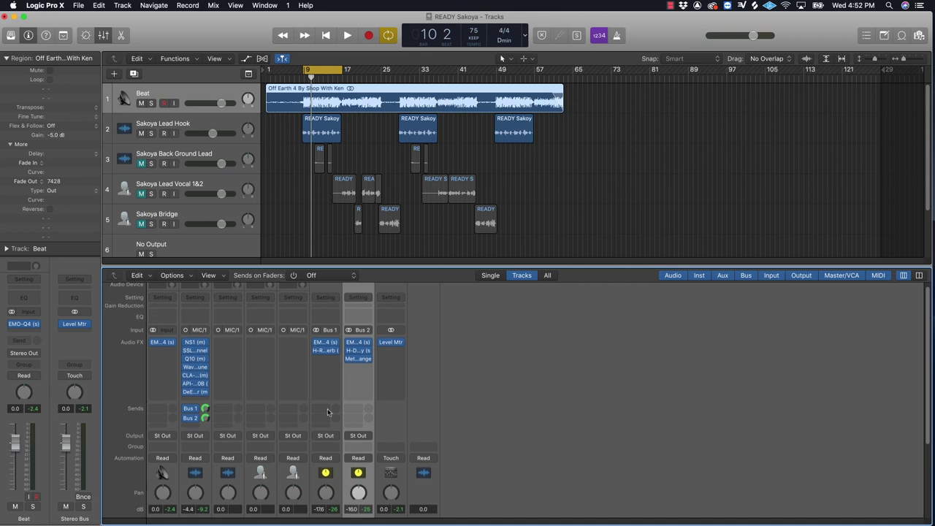
{"action": "scroll", "coordinate": [296, 415], "scroll_direction": "down", "scroll_amount": 2}
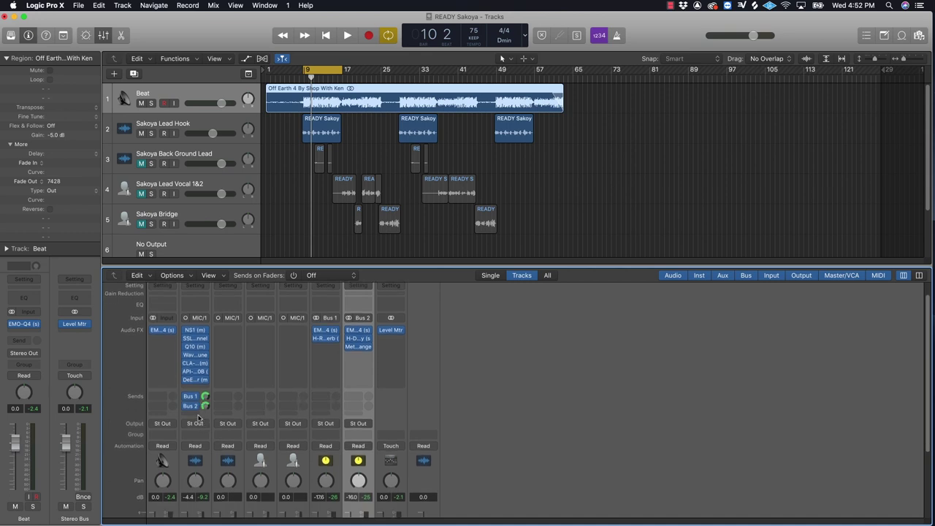
{"action": "scroll", "coordinate": [196, 414], "scroll_direction": "down", "scroll_amount": 1}
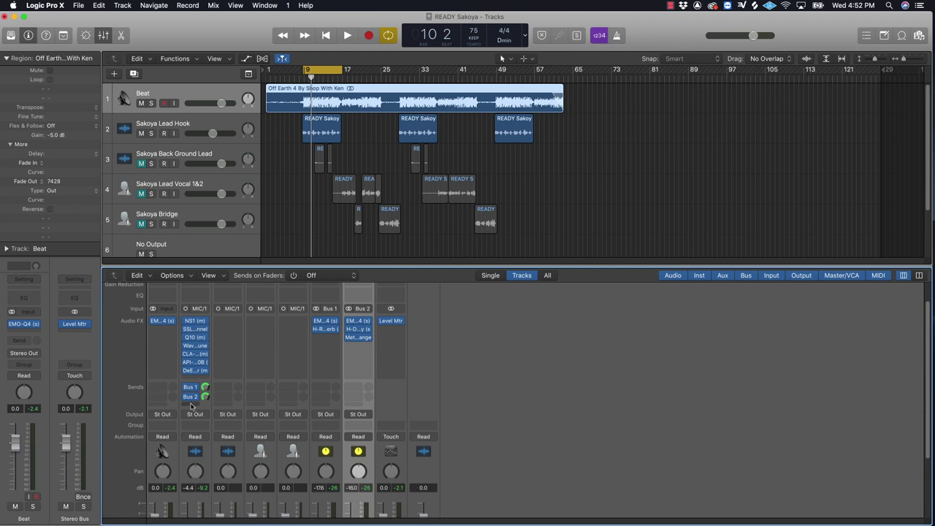
{"action": "left_click", "coordinate": [193, 399]}
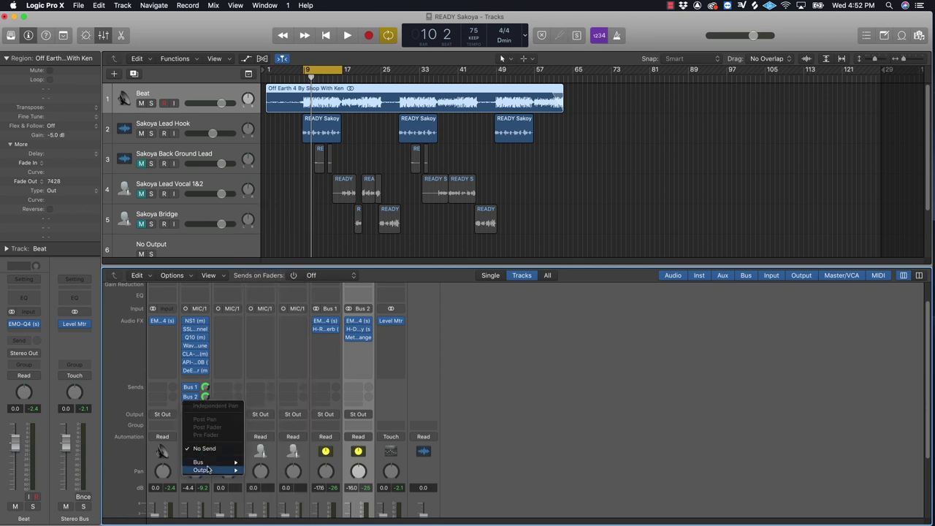
{"action": "mouse_move", "coordinate": [209, 464]}
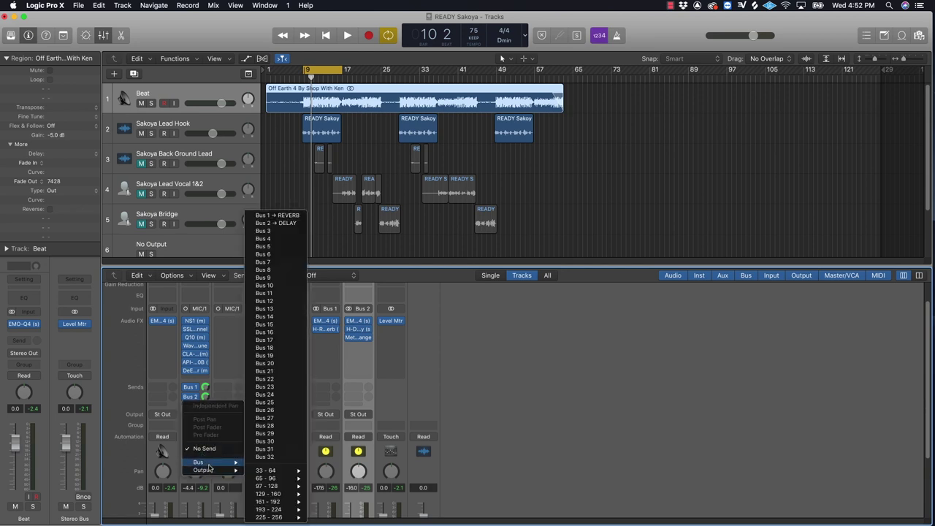
{"action": "left_click", "coordinate": [278, 224]}
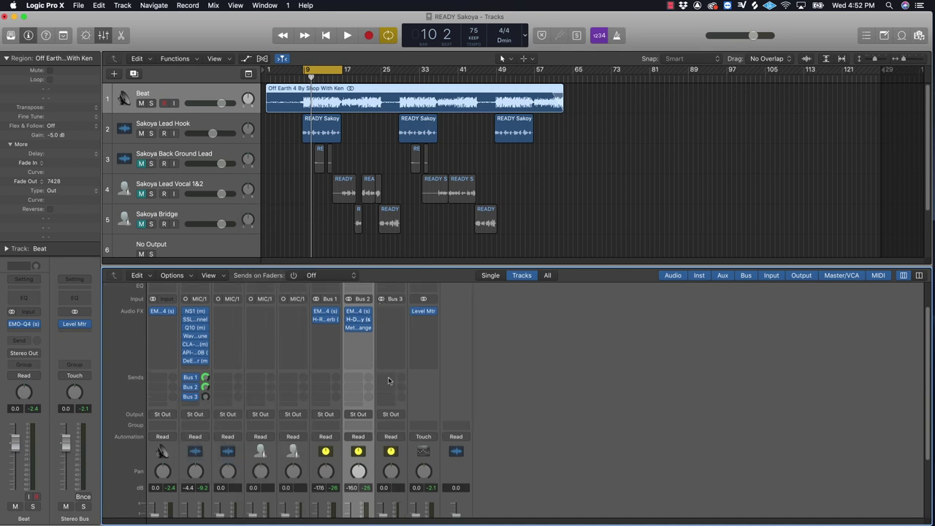
Pull the Aux 3 channel fader fully down to -∞ and rename the channel DUBB
{"action": "scroll", "coordinate": [389, 424], "scroll_direction": "down", "scroll_amount": 3}
{"action": "left_click_drag", "start_coordinate": [383, 437], "coordinate": [389, 523]}
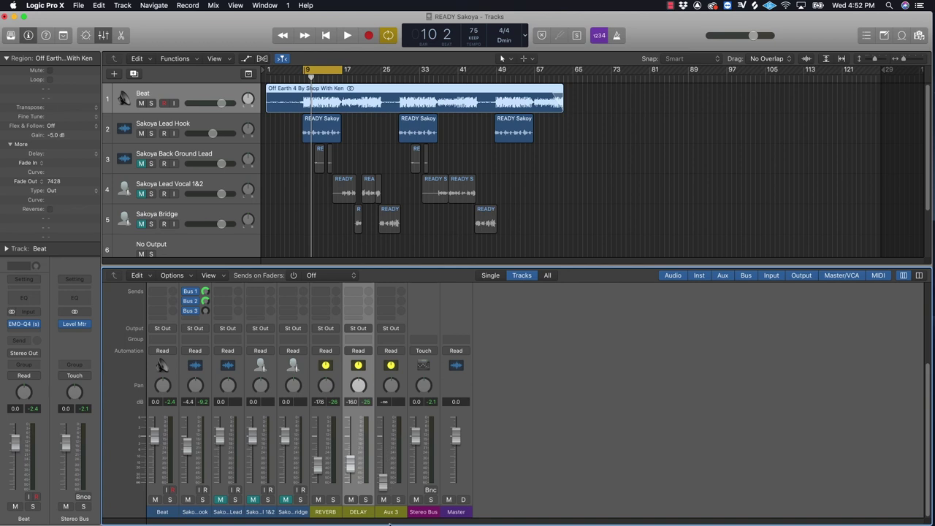
{"action": "double_click", "coordinate": [391, 513]}
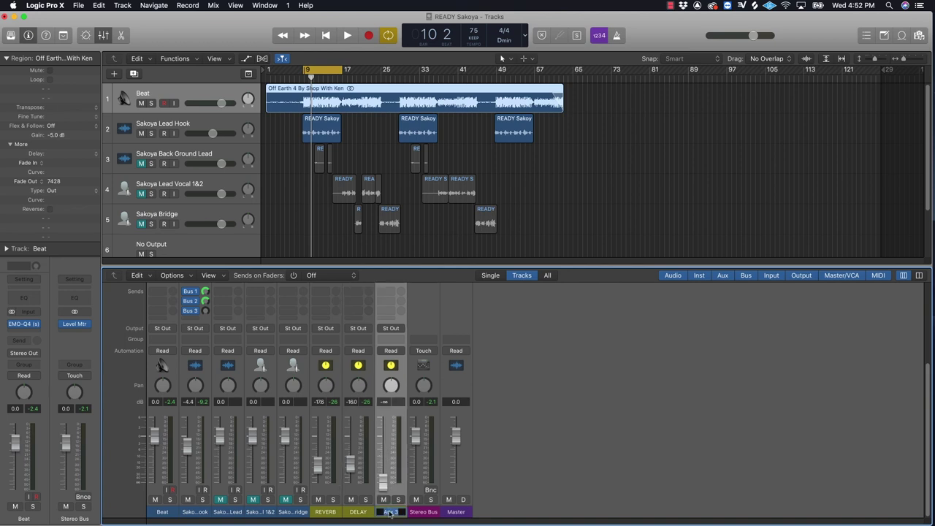
{"action": "type", "text": "DUBB"}
{"action": "left_click", "coordinate": [499, 469]}
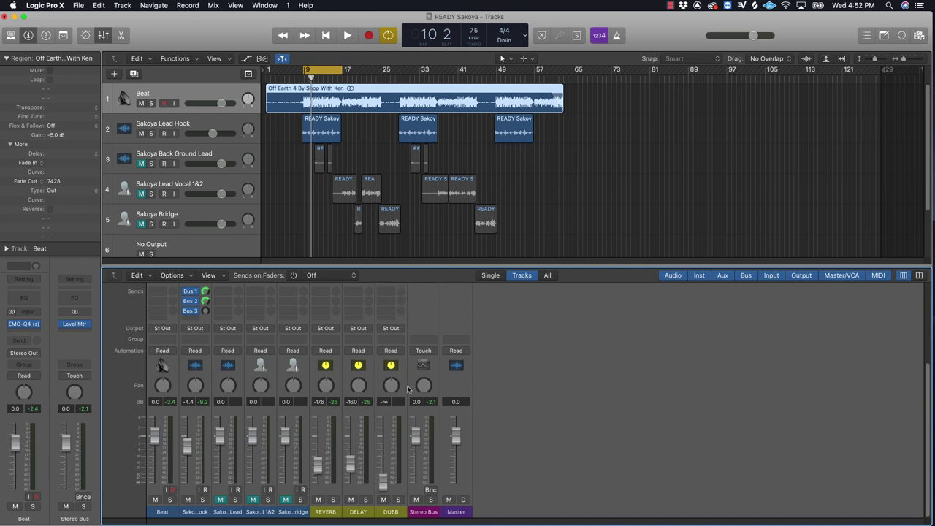
Insert the Waves Doubler2 (s) plug-in in the first effect slot of the DUBB channel
{"action": "scroll", "coordinate": [408, 390], "scroll_direction": "up", "scroll_amount": 5}
{"action": "left_click", "coordinate": [399, 348]}
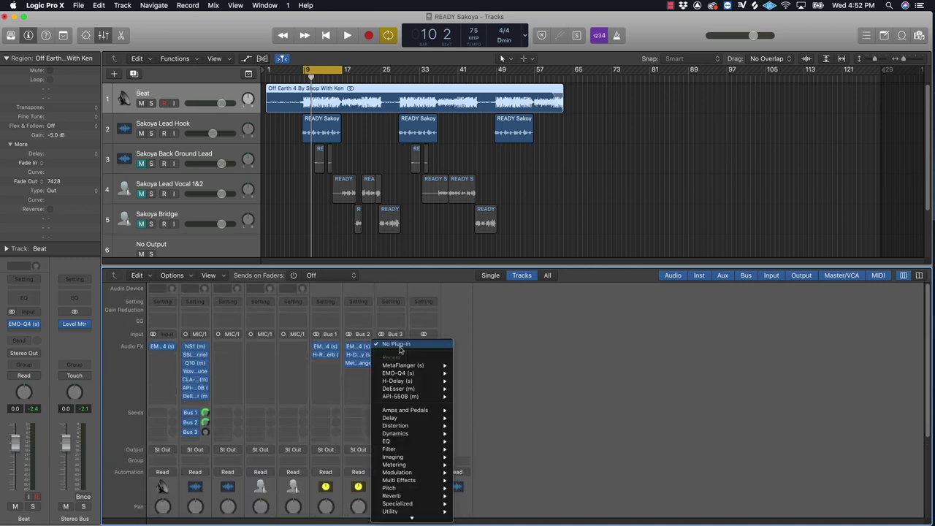
{"action": "mouse_move", "coordinate": [411, 518]}
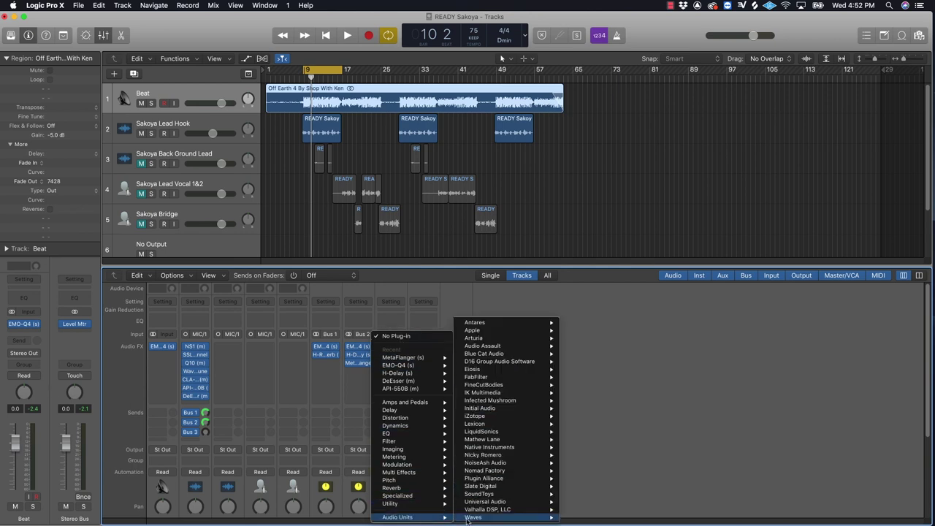
{"action": "mouse_move", "coordinate": [472, 518]}
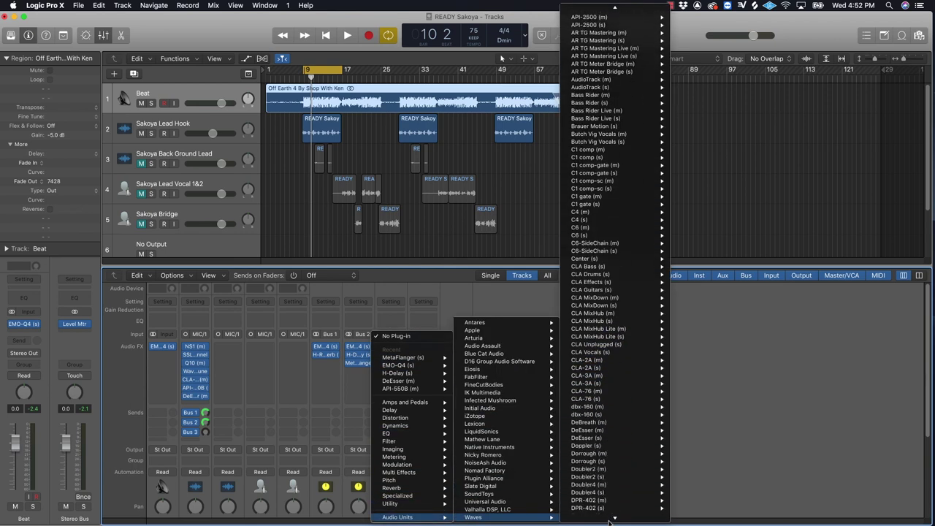
{"action": "mouse_move", "coordinate": [614, 444]}
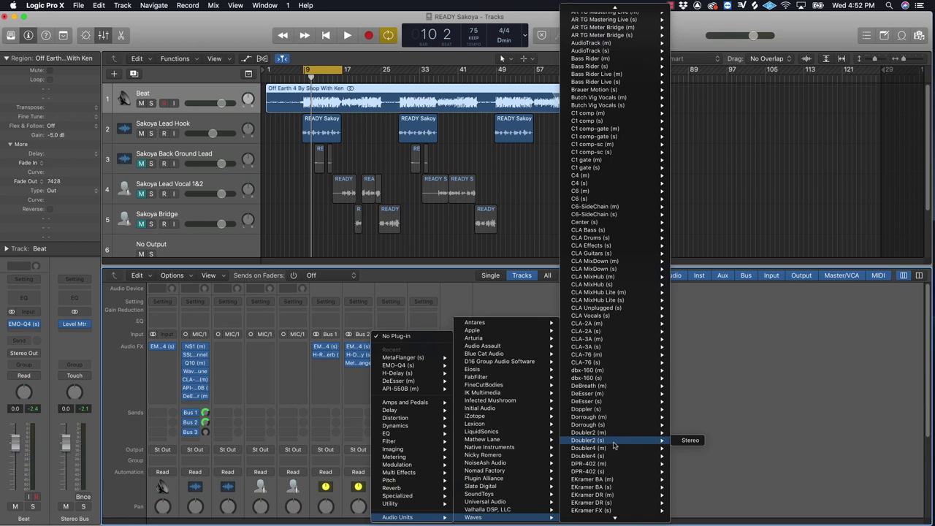
{"action": "left_click", "coordinate": [615, 444]}
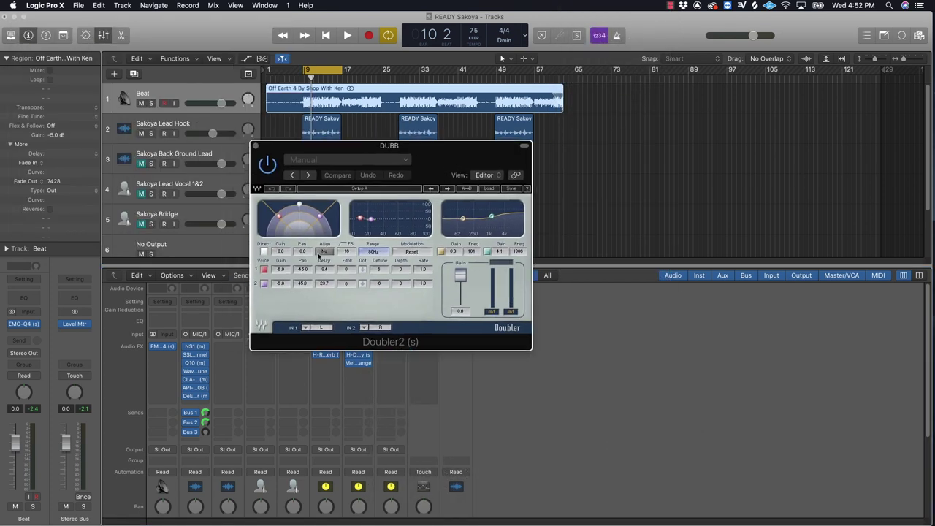
In Doubler2, set the voice gains to -11.4 and -12.1, detunes to -30 and -23, and the low EQ band to -14.2 at 174 Hz
{"action": "left_click_drag", "start_coordinate": [280, 268], "coordinate": [281, 278]}
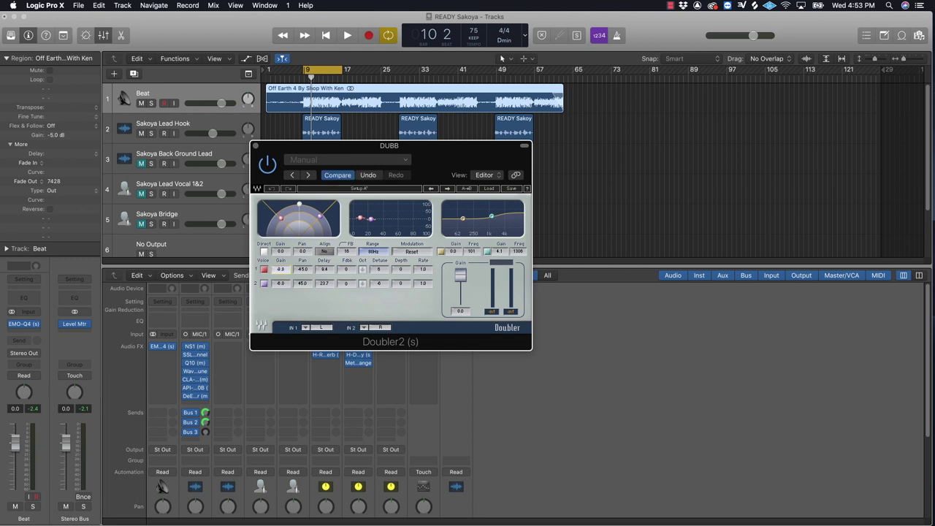
{"action": "left_click_drag", "start_coordinate": [280, 285], "coordinate": [280, 291]}
{"action": "left_click_drag", "start_coordinate": [378, 270], "coordinate": [379, 274]}
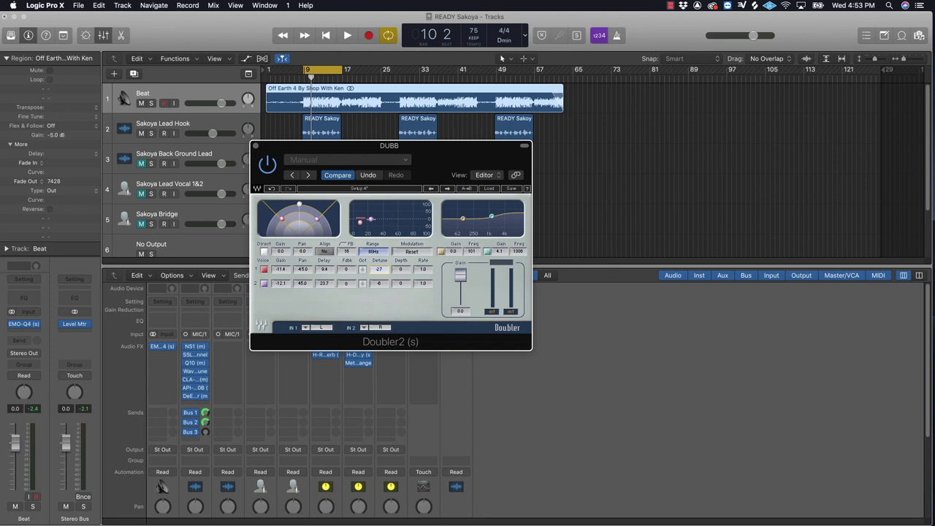
{"action": "left_click", "coordinate": [388, 283]}
{"action": "left_click_drag", "start_coordinate": [462, 218], "coordinate": [468, 222]}
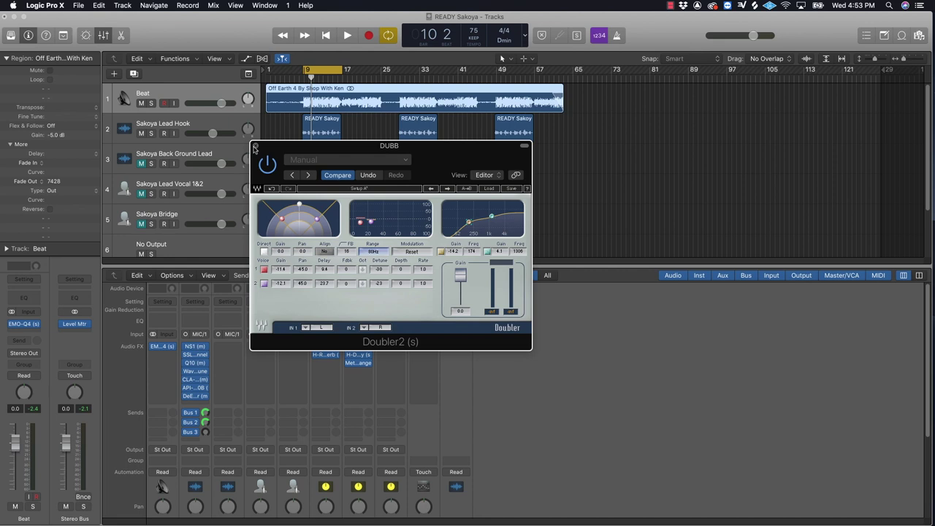
Close the Doubler2 window and set the Lead Hook channel's Bus 3 send to +0.0 dB
{"action": "left_click", "coordinate": [255, 147]}
{"action": "scroll", "coordinate": [370, 402], "scroll_direction": "down", "scroll_amount": 5}
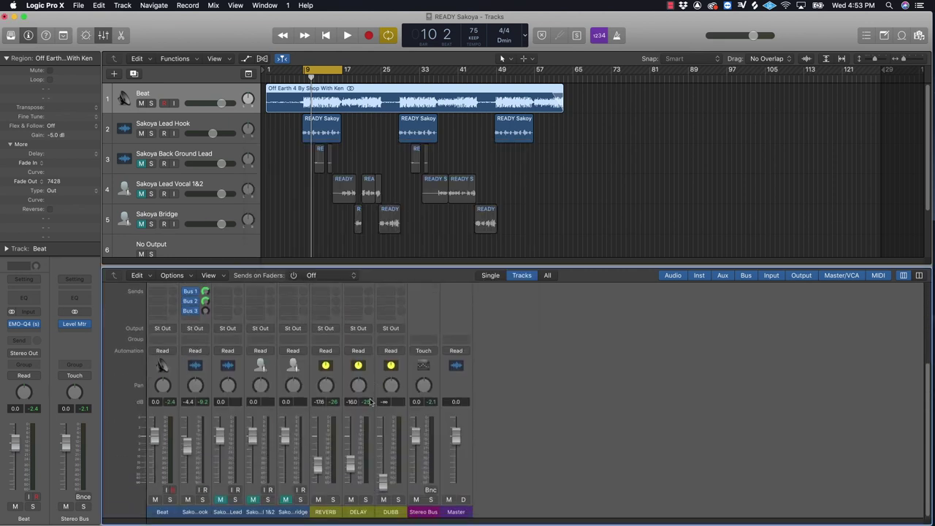
{"action": "key", "text": "space"}
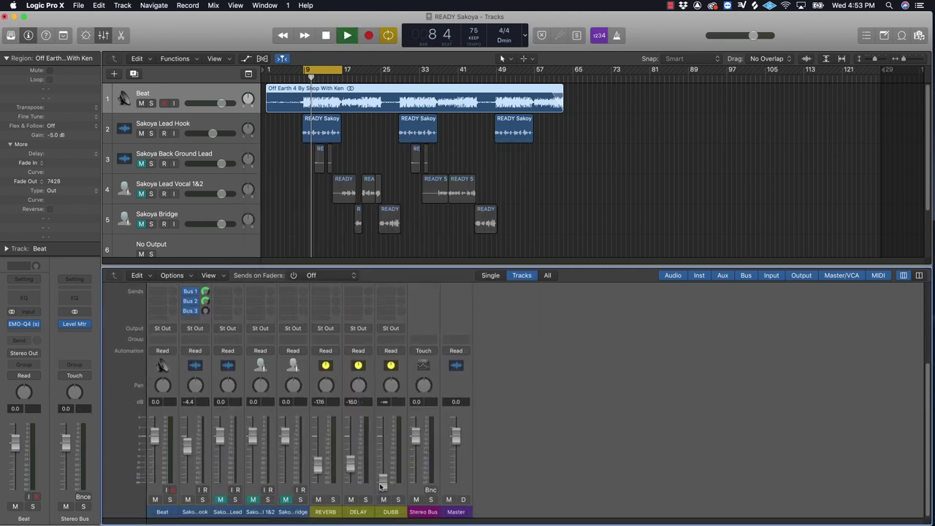
{"action": "mouse_move", "coordinate": [383, 484]}
{"action": "left_mouse_down"}
{"action": "mouse_move", "coordinate": [382, 475]}
{"action": "mouse_move", "coordinate": [382, 484]}
{"action": "left_mouse_up"}
{"action": "key", "text": "space"}
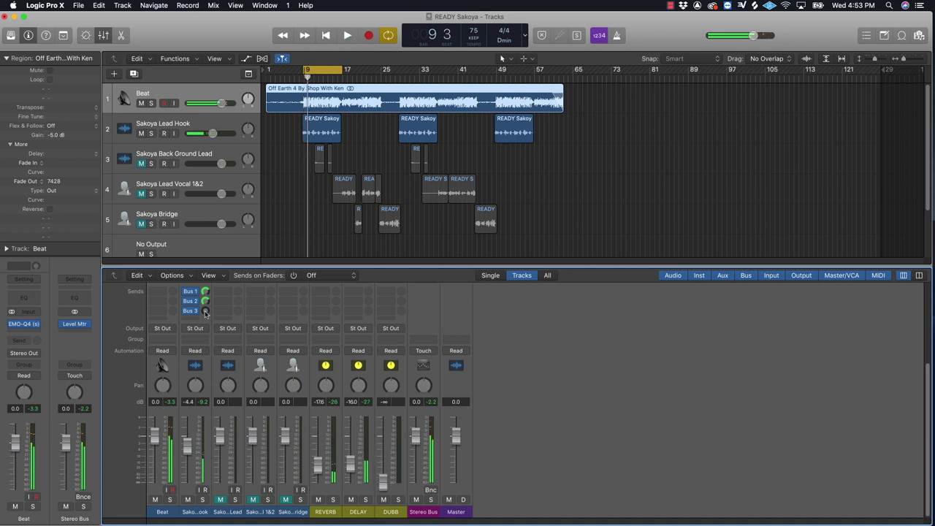
{"action": "left_click", "coordinate": [205, 312], "text": "alt"}
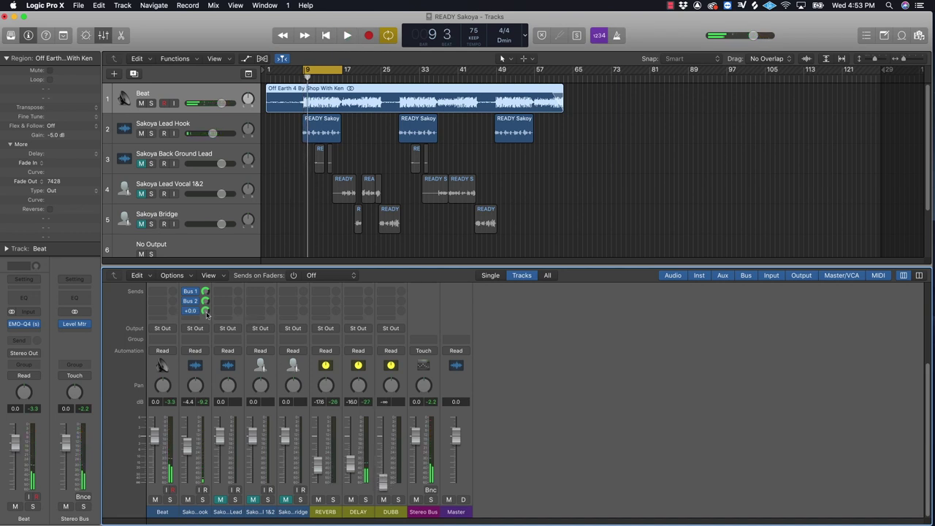
During playback, raise the DUBB fader to -23.5 dB and lower the Lead Hook fader to -4.8 dB
{"action": "key", "text": "space"}
{"action": "left_click_drag", "start_coordinate": [385, 487], "coordinate": [383, 469]}
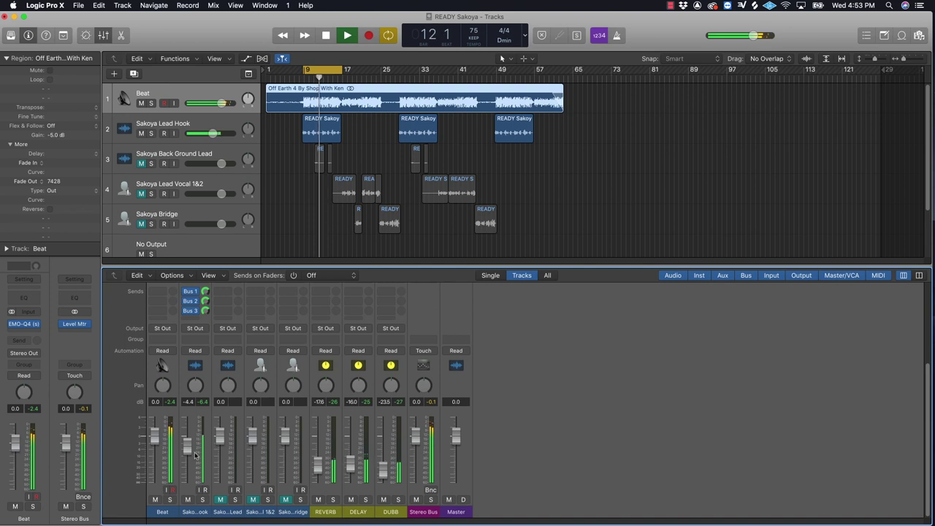
{"action": "left_click_drag", "start_coordinate": [189, 454], "coordinate": [189, 458]}
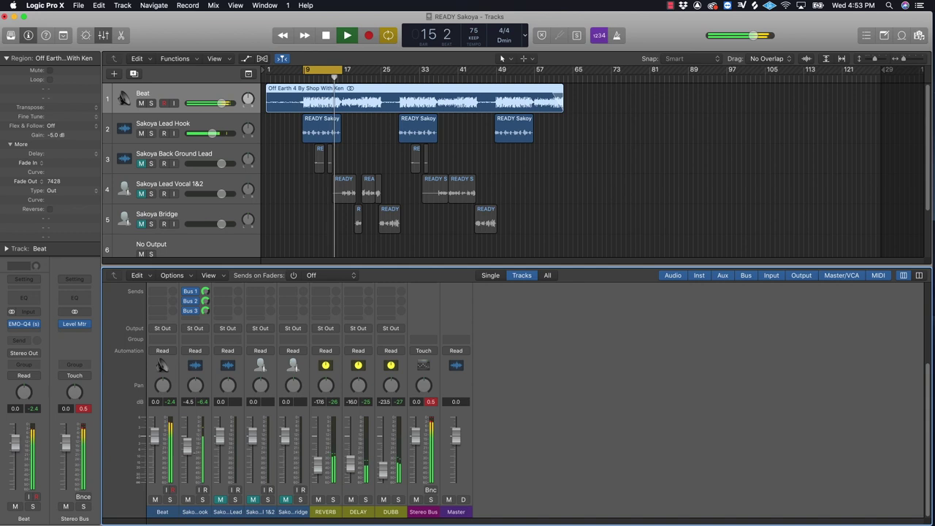
{"action": "key", "text": "space"}
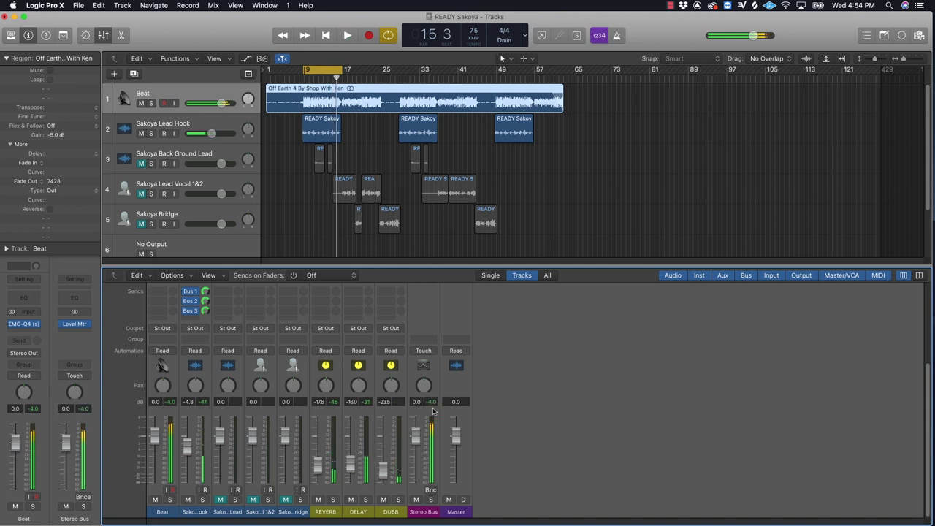
Move the Stereo Bus Level Meter to the second effect slot and insert Waves L1+ Ultramaximizer (s) in the first slot
{"action": "scroll", "coordinate": [435, 416], "scroll_direction": "up", "scroll_amount": 5}
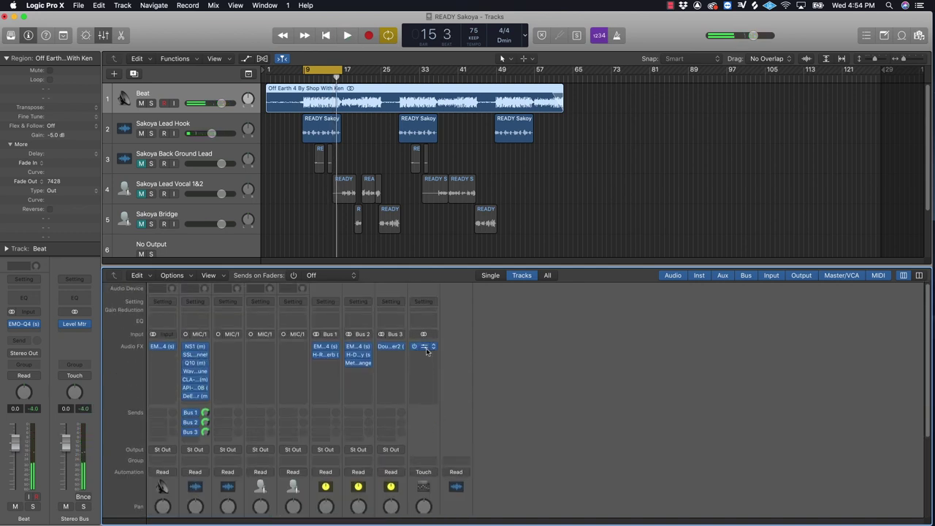
{"action": "left_click_drag", "start_coordinate": [424, 347], "coordinate": [426, 357]}
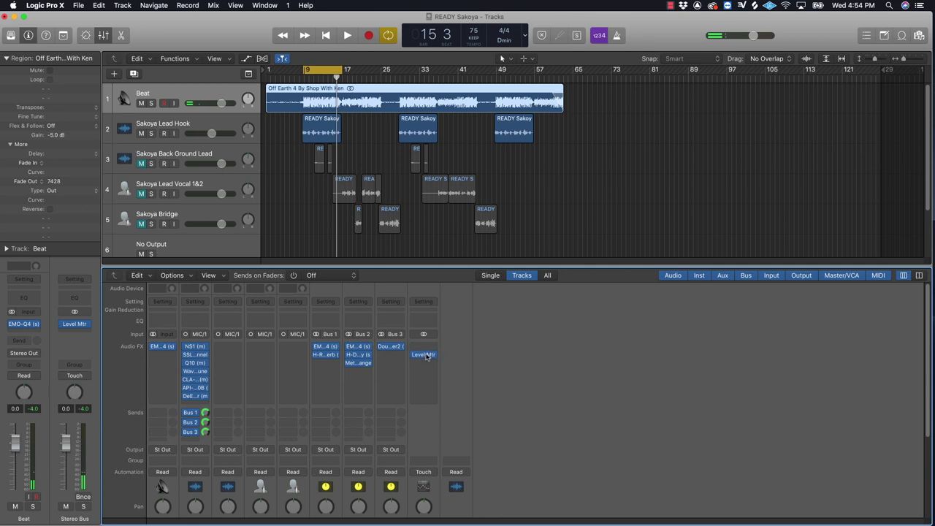
{"action": "left_click", "coordinate": [432, 346]}
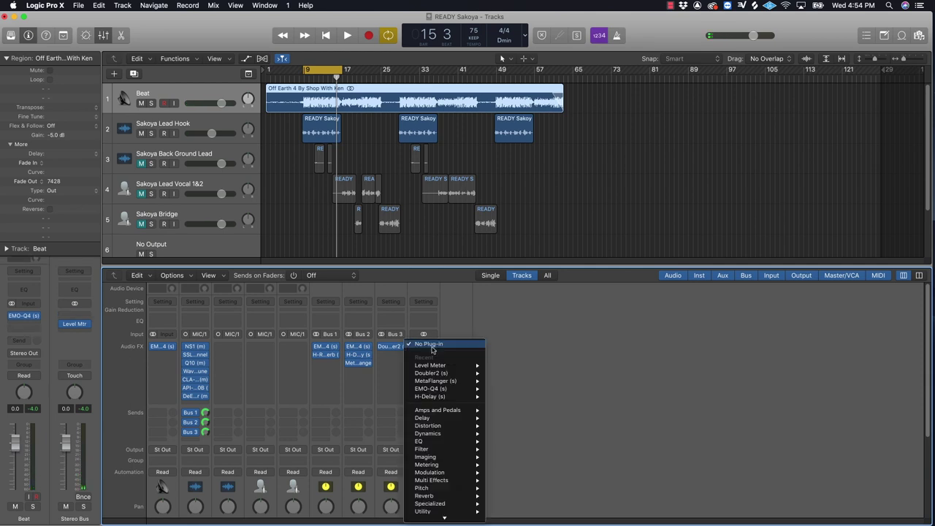
{"action": "mouse_move", "coordinate": [453, 517]}
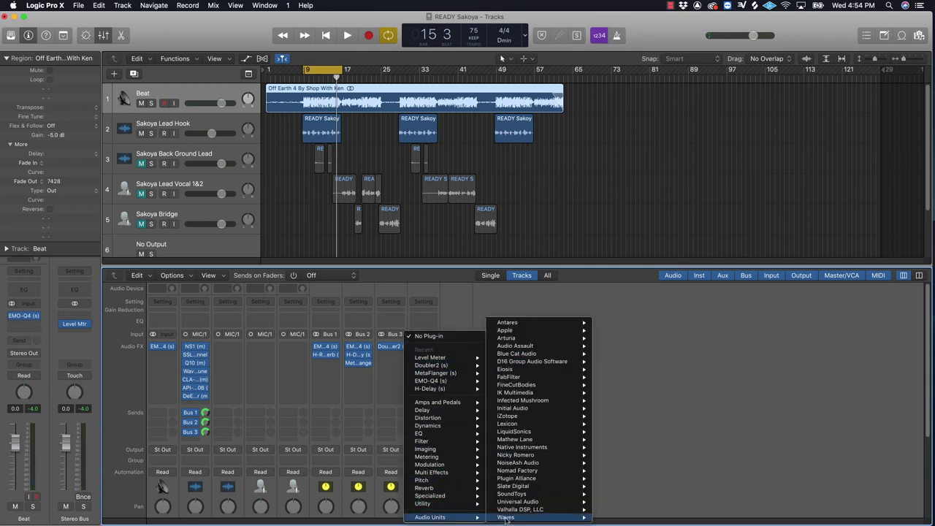
{"action": "mouse_move", "coordinate": [512, 521]}
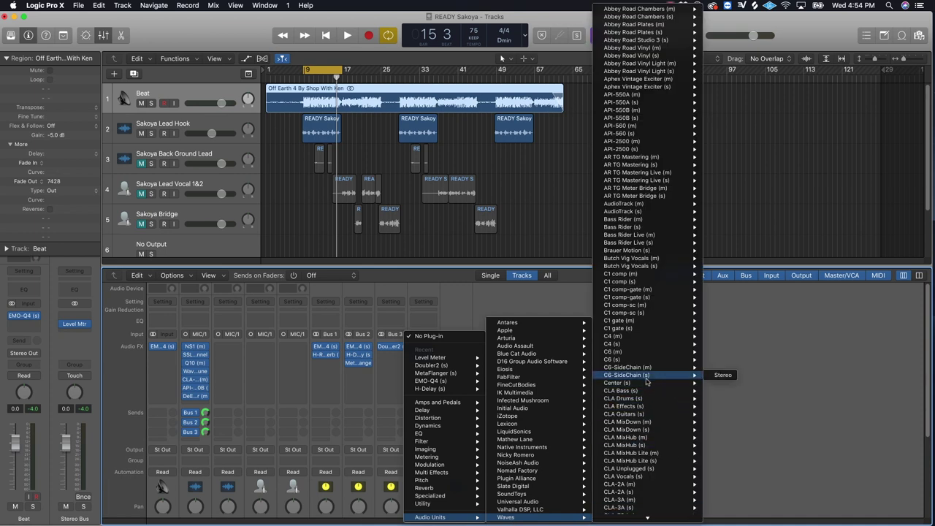
{"action": "mouse_move", "coordinate": [646, 519]}
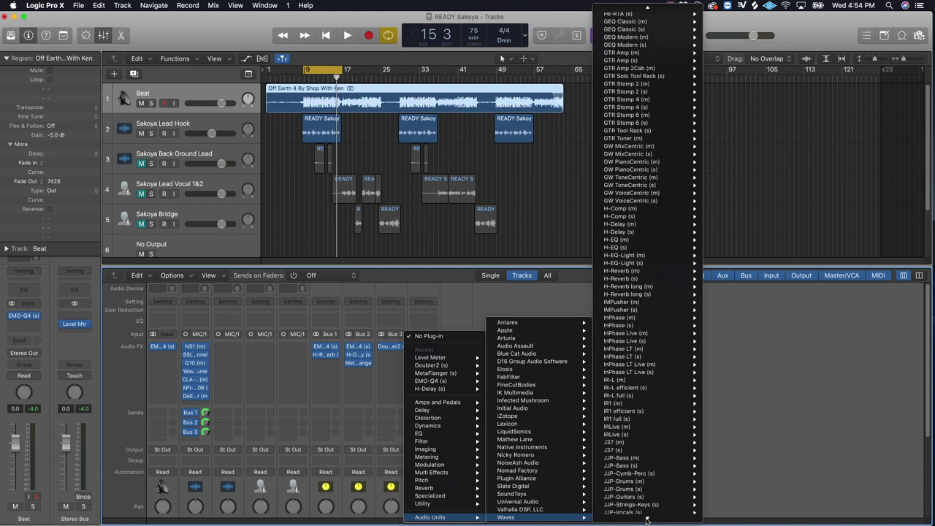
{"action": "mouse_move", "coordinate": [647, 445]}
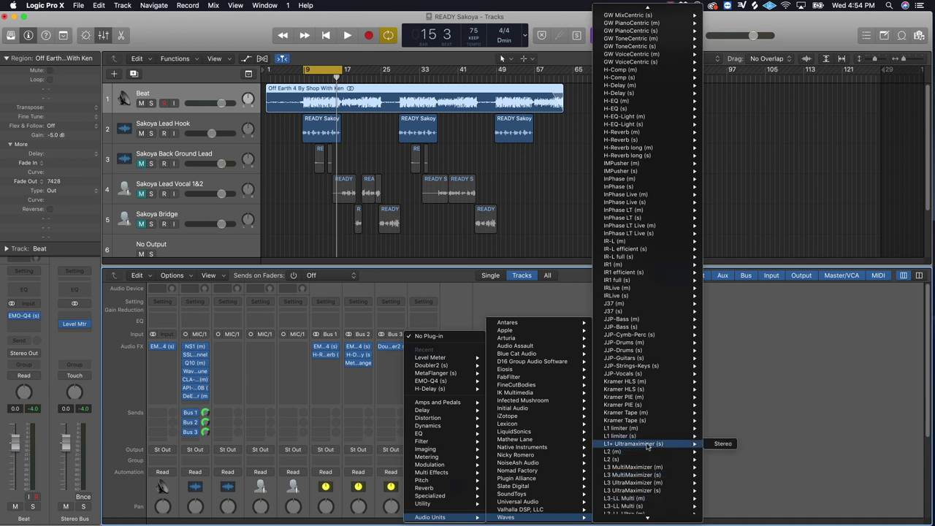
{"action": "left_click", "coordinate": [647, 445]}
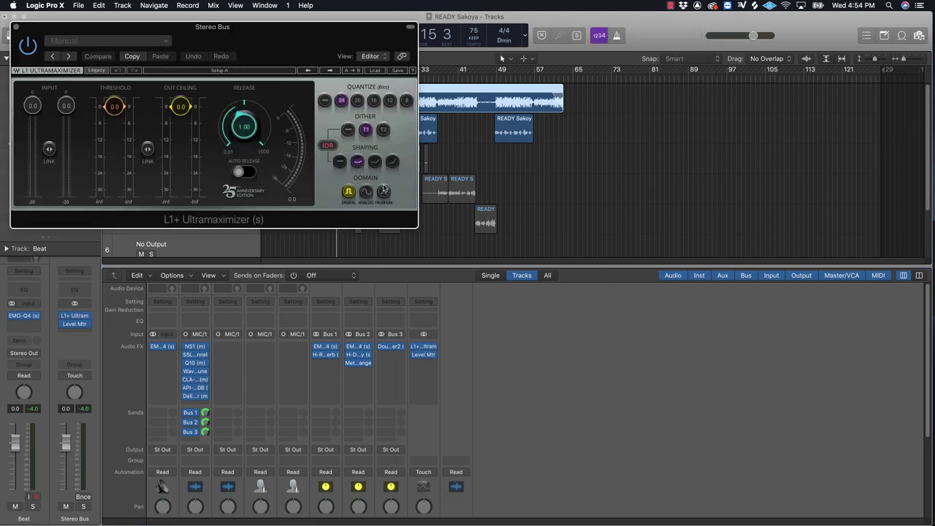
Set L1+ Ultramaximizer to the TruePeak domain with an output ceiling of -0.1, and close its window
{"action": "left_click", "coordinate": [384, 192]}
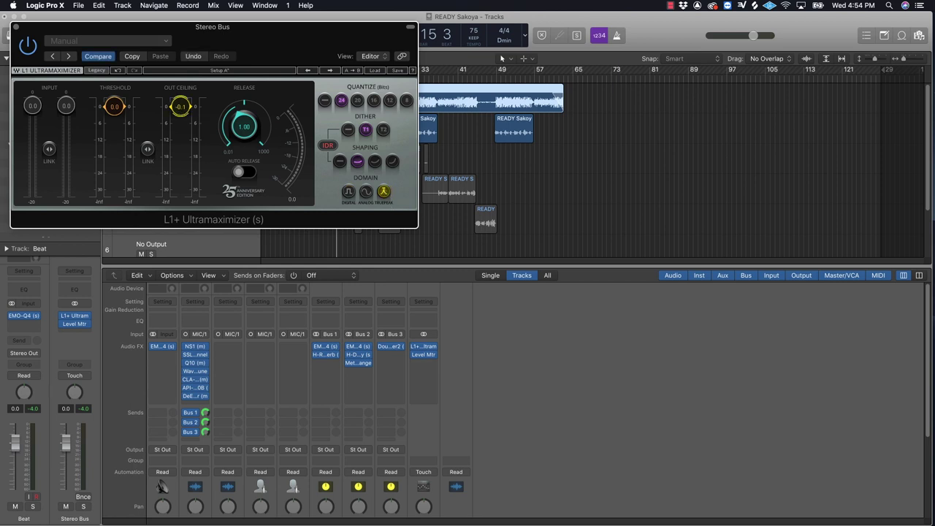
{"action": "left_click", "coordinate": [16, 27]}
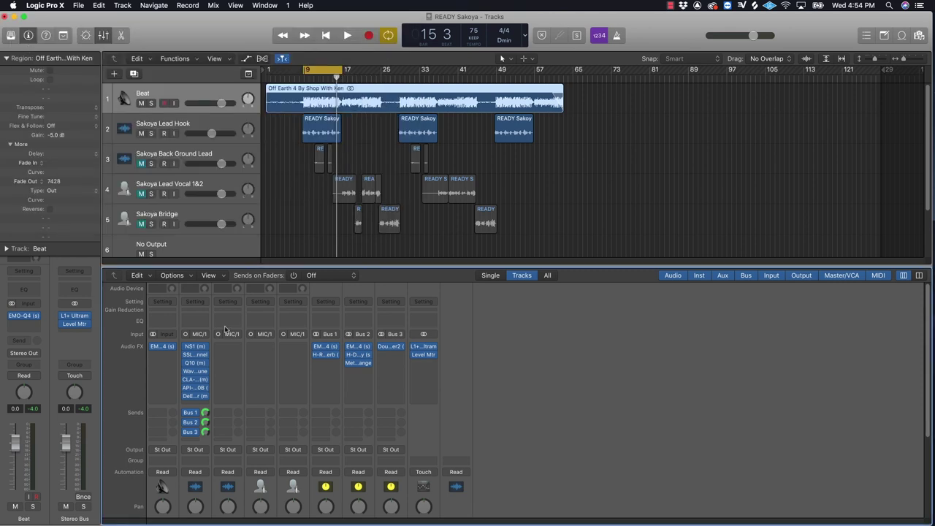
Lower the Lead Hook fader to -5.8 dB during playback and check the Stereo Bus peak and RMS levels in the Level Meter
{"action": "scroll", "coordinate": [228, 366], "scroll_direction": "down", "scroll_amount": 3}
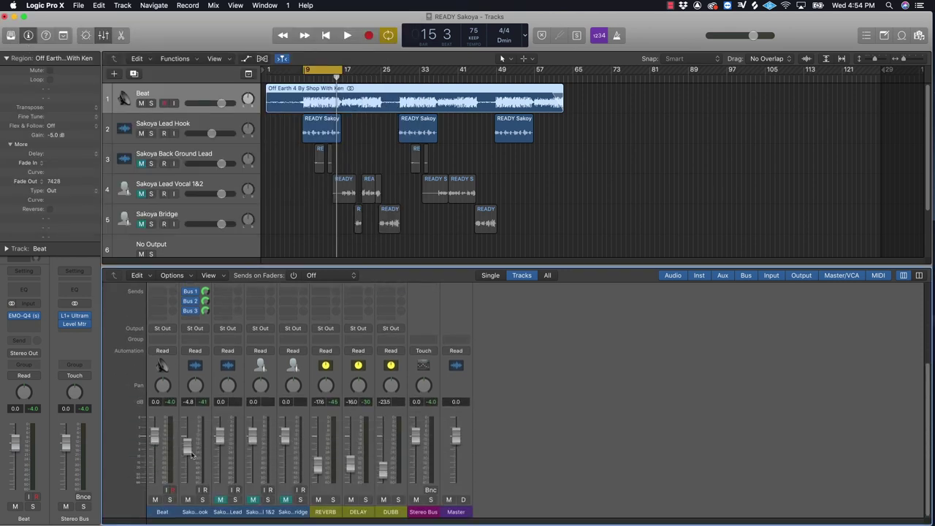
{"action": "key", "text": "space"}
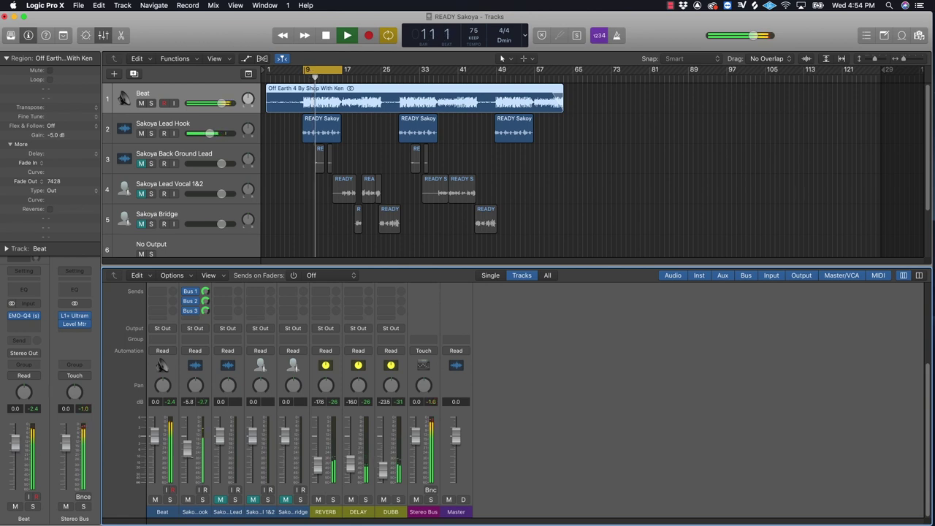
{"action": "scroll", "coordinate": [504, 392], "scroll_direction": "up", "scroll_amount": 5}
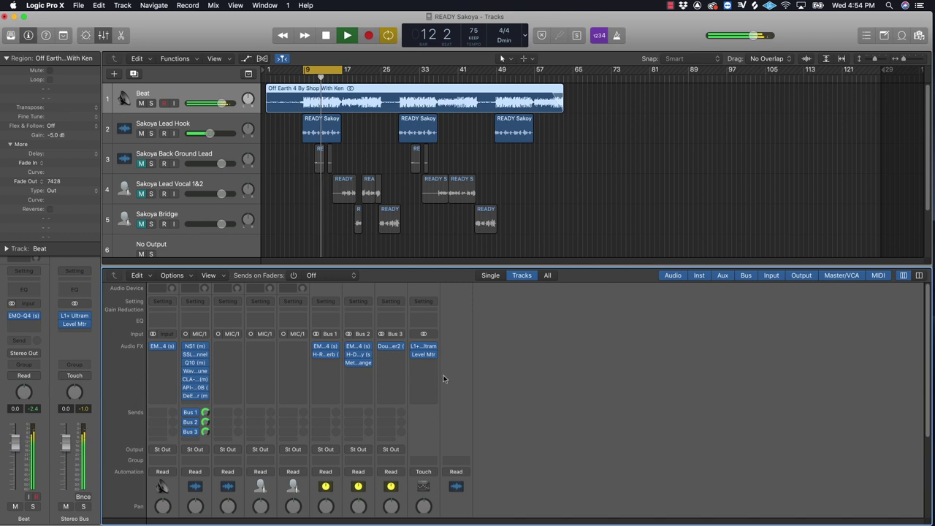
{"action": "left_click", "coordinate": [423, 354]}
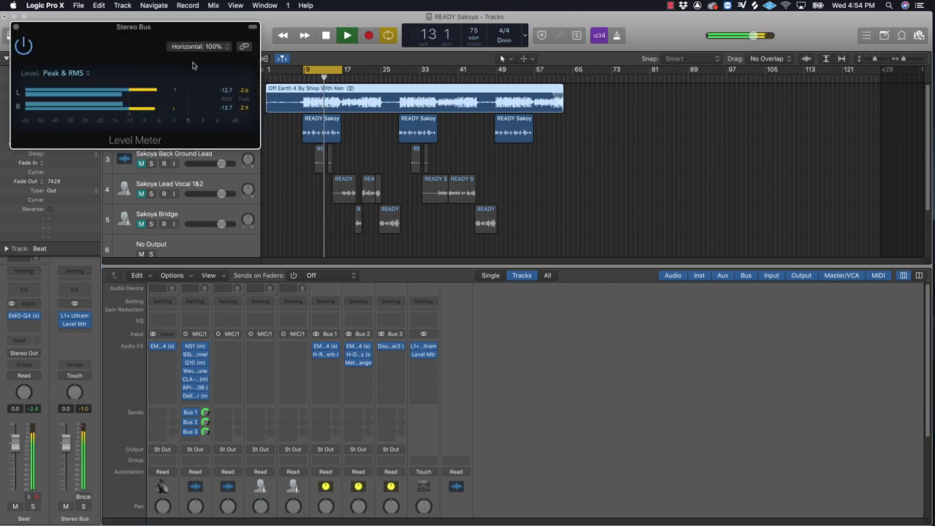
{"action": "left_click_drag", "start_coordinate": [193, 65], "coordinate": [618, 312]}
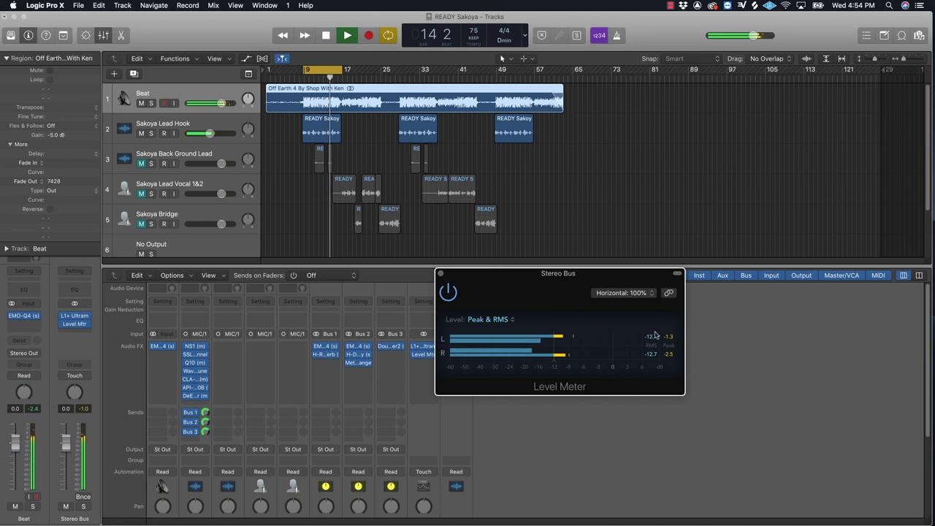
{"action": "key", "text": "space"}
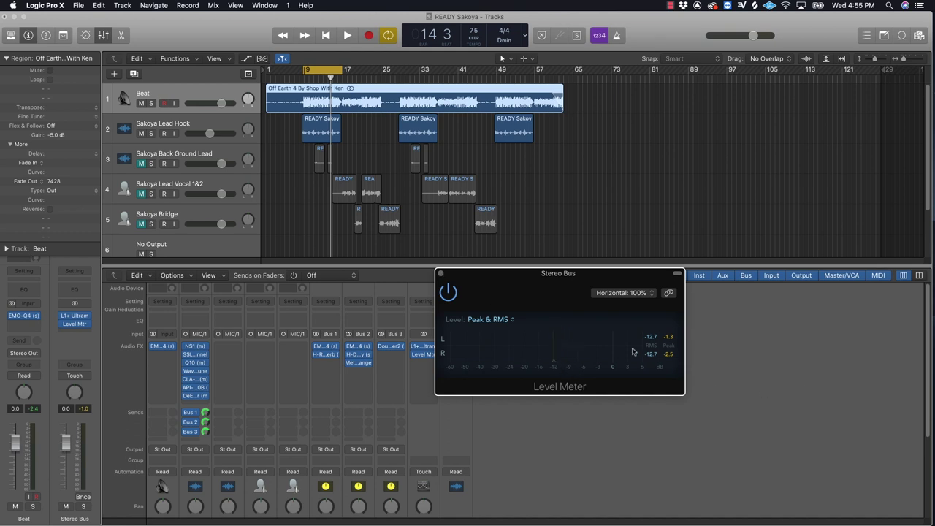
{"action": "left_click", "coordinate": [441, 275]}
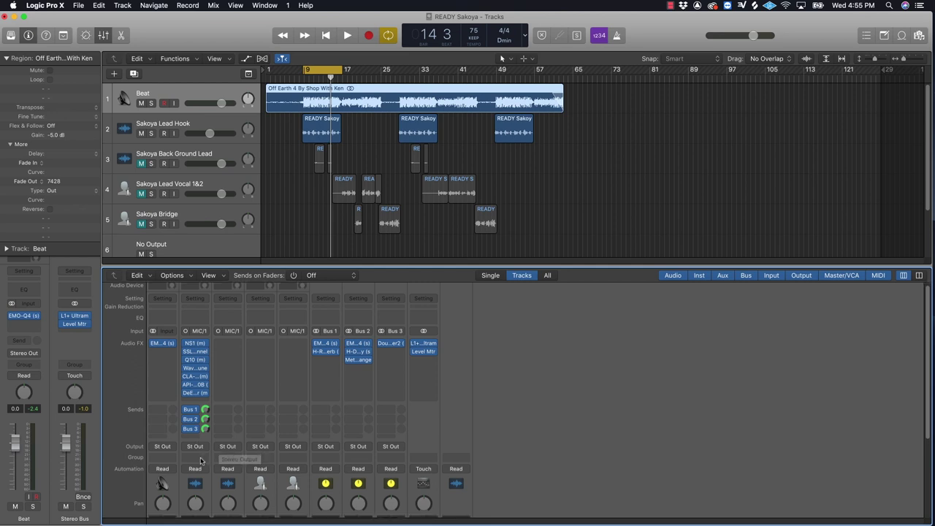
Add a fourth send on the Lead Hook channel routed to Bus 4 and turn up its send level
{"action": "scroll", "coordinate": [202, 460], "scroll_direction": "down", "scroll_amount": 1}
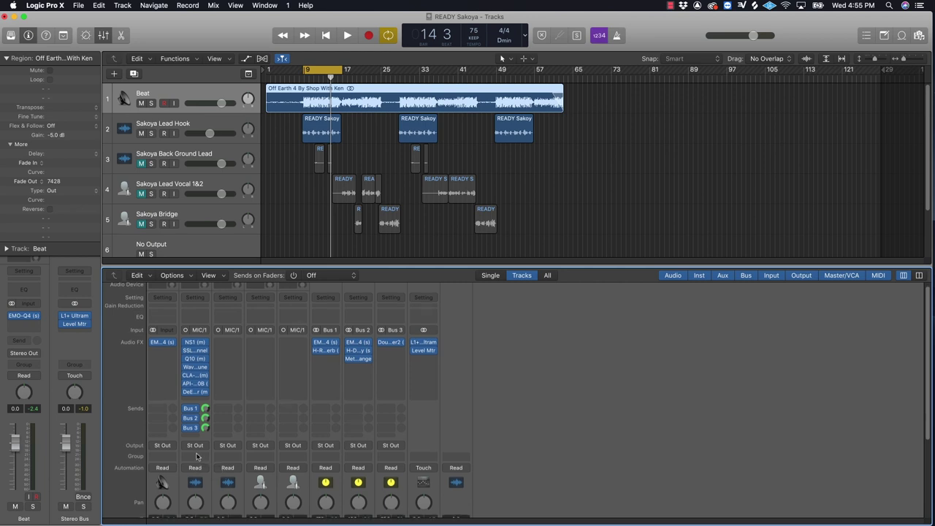
{"action": "scroll", "coordinate": [197, 459], "scroll_direction": "down", "scroll_amount": 5}
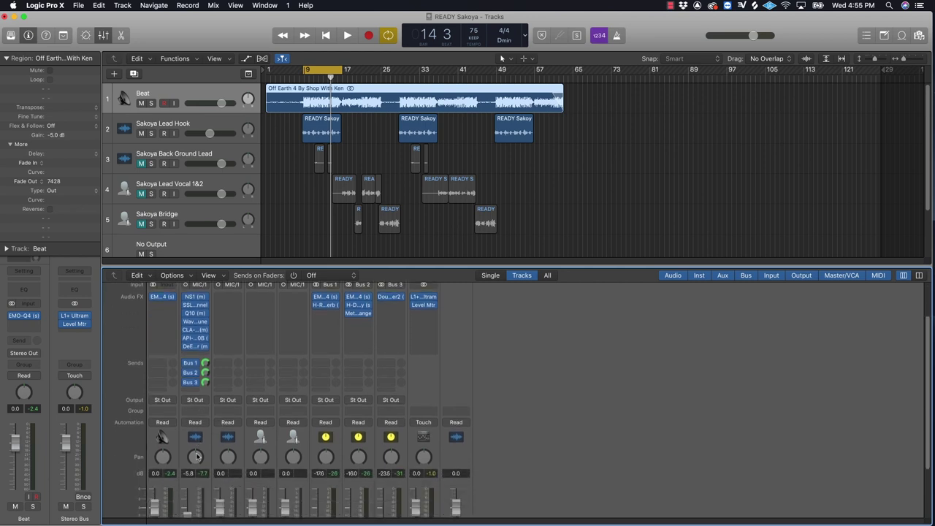
{"action": "left_click", "coordinate": [195, 392]}
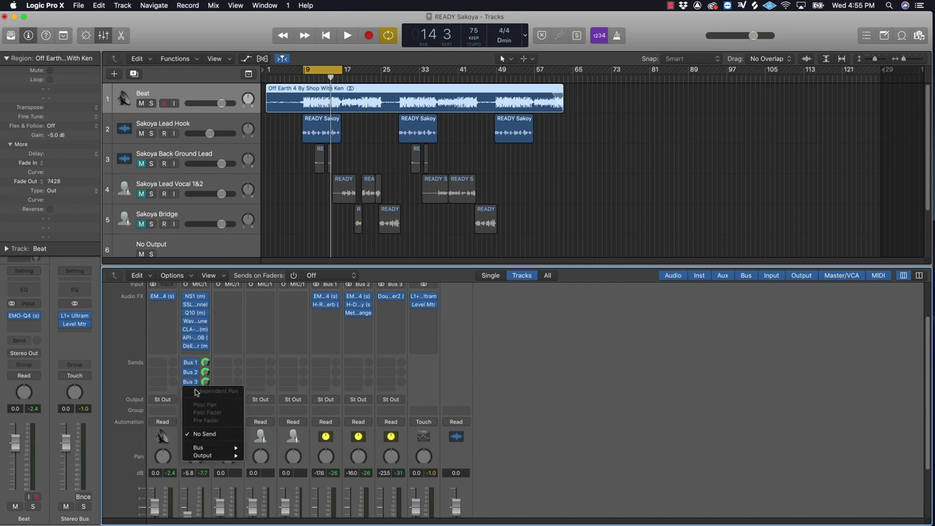
{"action": "mouse_move", "coordinate": [208, 447]}
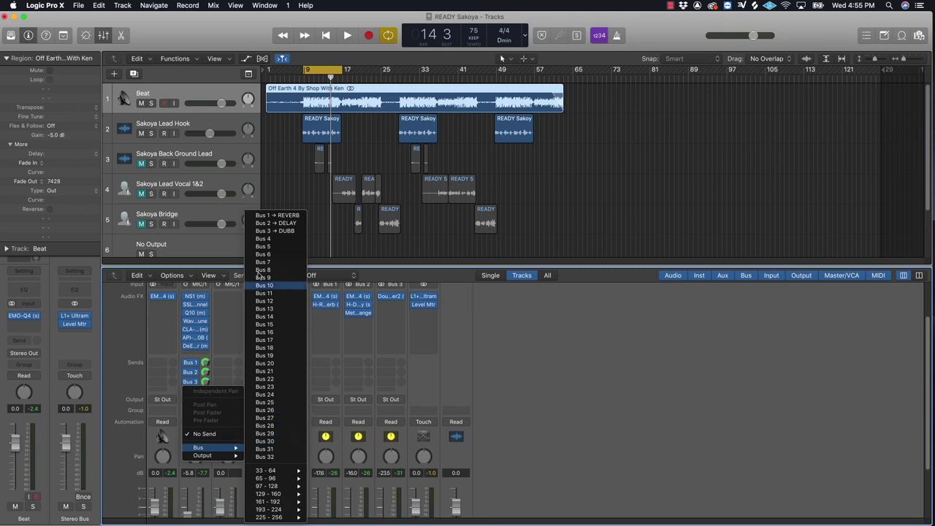
{"action": "key", "text": "Escape"}
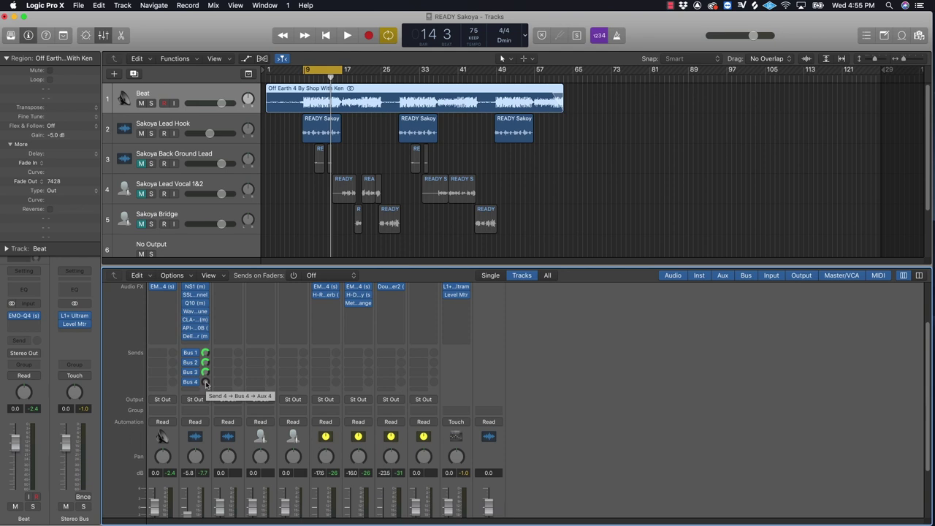
Insert the stereo Waves S1 Imager (s) in the first effect slot of the Aux 4 channel and reposition its window
{"action": "scroll", "coordinate": [423, 358], "scroll_direction": "up", "scroll_amount": 3}
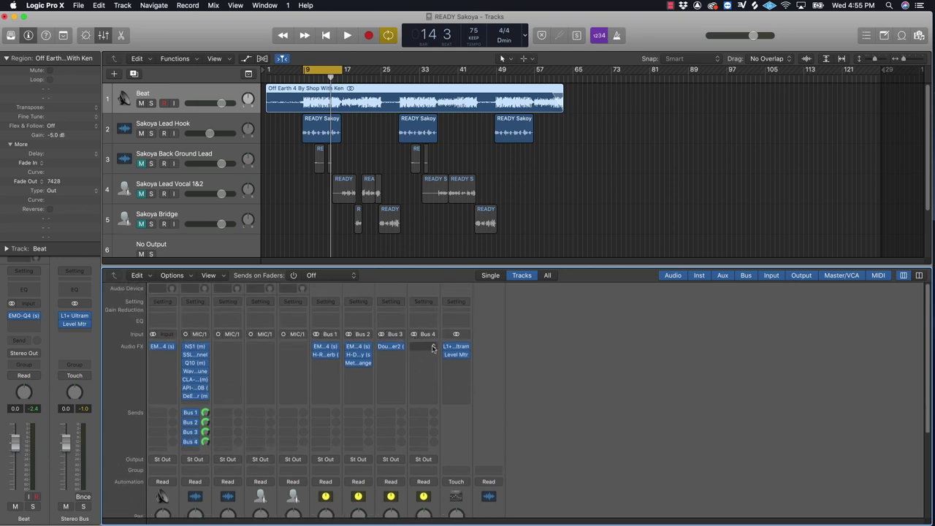
{"action": "left_click", "coordinate": [432, 349]}
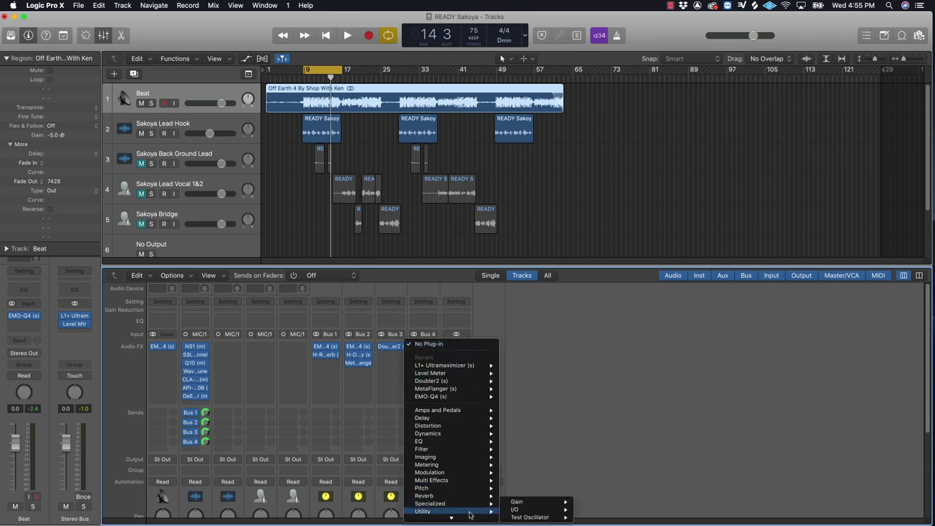
{"action": "mouse_move", "coordinate": [462, 517]}
{"action": "mouse_move", "coordinate": [534, 517]}
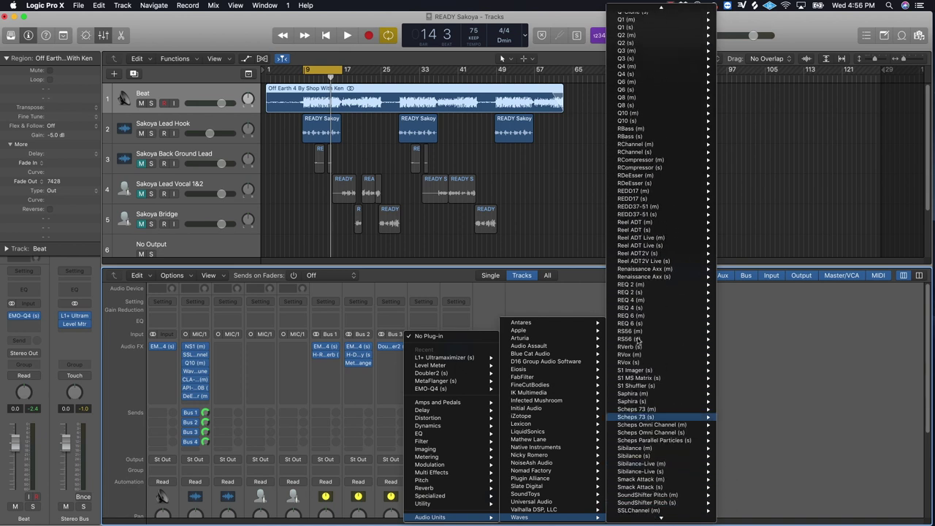
{"action": "mouse_move", "coordinate": [647, 373]}
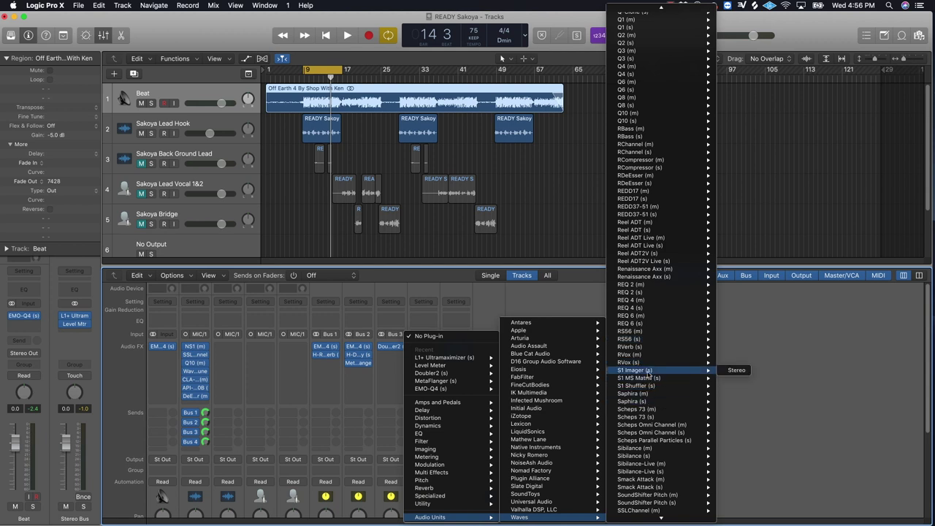
{"action": "left_click", "coordinate": [736, 369]}
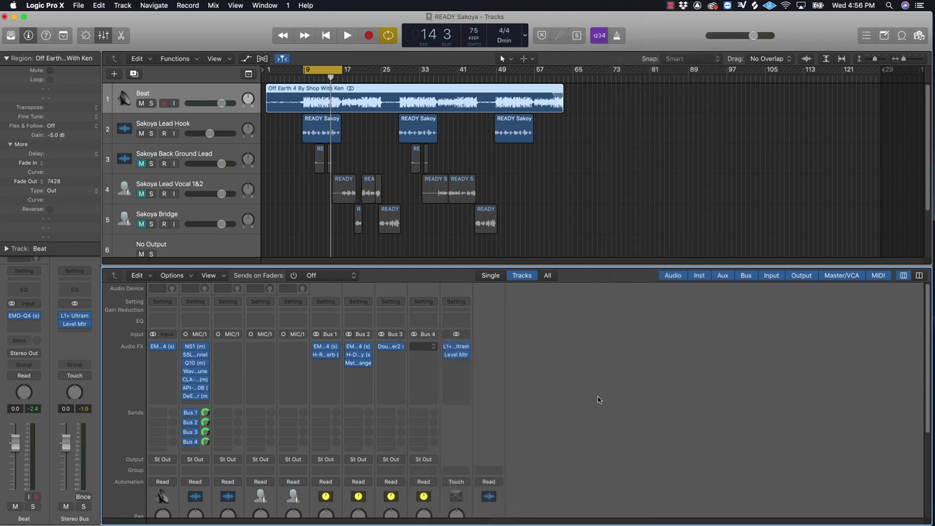
{"action": "left_click_drag", "start_coordinate": [190, 24], "coordinate": [469, 73]}
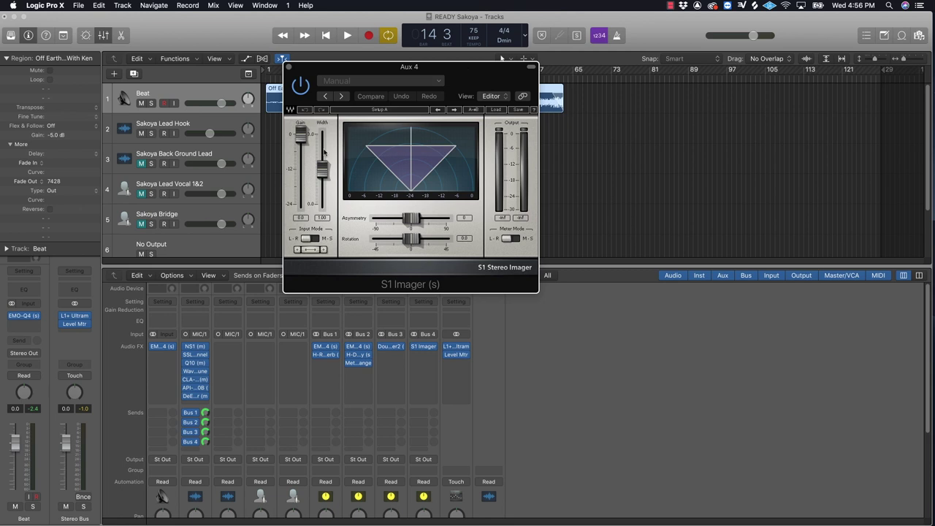
Widen the S1 Imager on Aux 4 to 1.14, close its window, and set the Aux 4 fader to -17.6 dB during playback
{"action": "left_click_drag", "start_coordinate": [321, 169], "coordinate": [322, 166]}
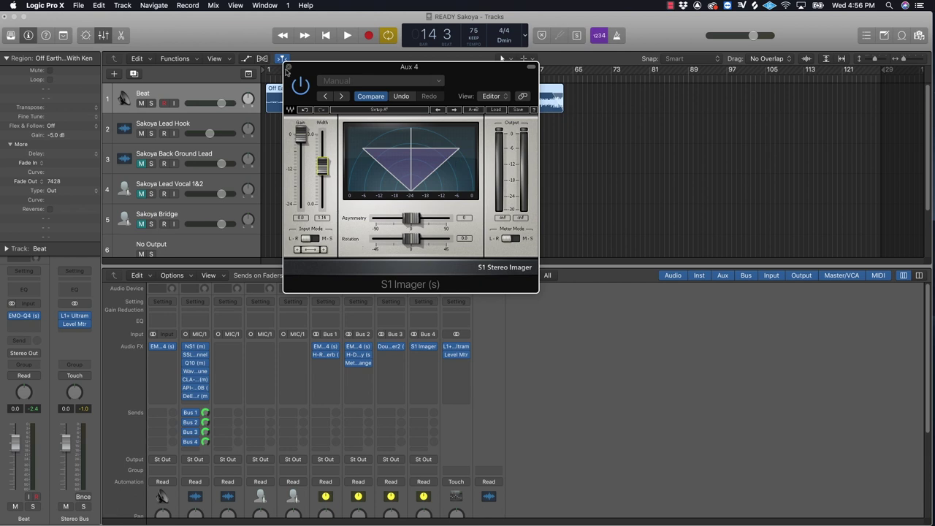
{"action": "key", "text": "super+w"}
{"action": "scroll", "coordinate": [415, 438], "scroll_direction": "down", "scroll_amount": 4}
{"action": "left_click_drag", "start_coordinate": [415, 442], "coordinate": [427, 521]}
{"action": "key", "text": "space"}
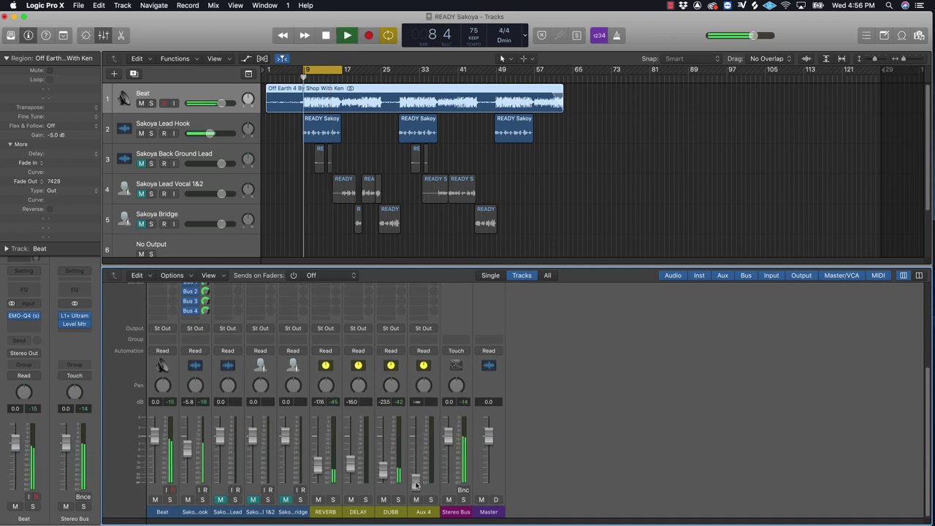
{"action": "left_click_drag", "start_coordinate": [422, 486], "coordinate": [421, 465]}
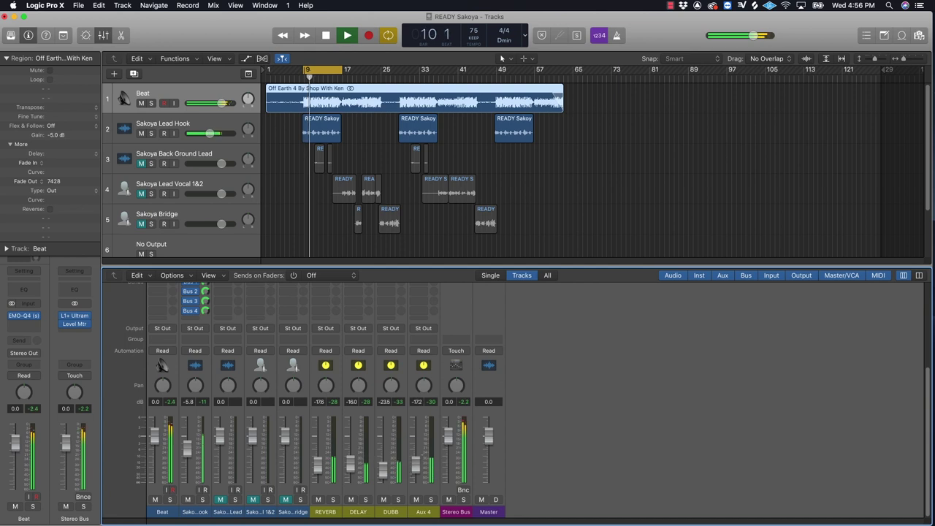
{"action": "left_click_drag", "start_coordinate": [422, 465], "coordinate": [422, 466]}
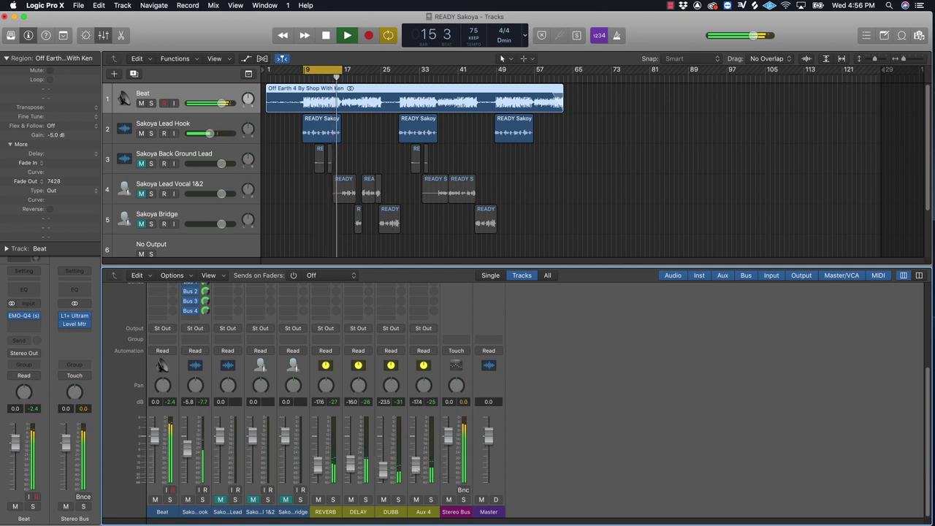
{"action": "scroll", "coordinate": [427, 401], "scroll_direction": "up", "scroll_amount": 5}
{"action": "mouse_move", "coordinate": [414, 328]}
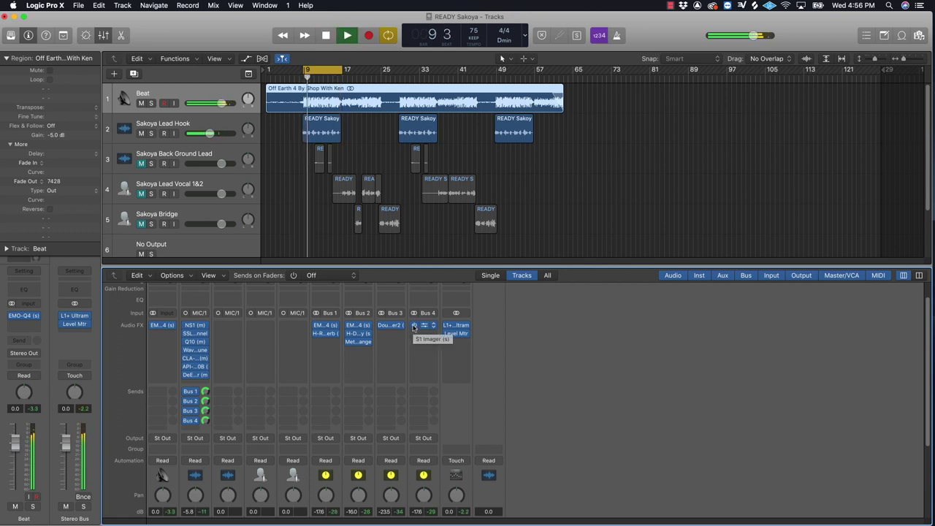
{"action": "key", "text": "space"}
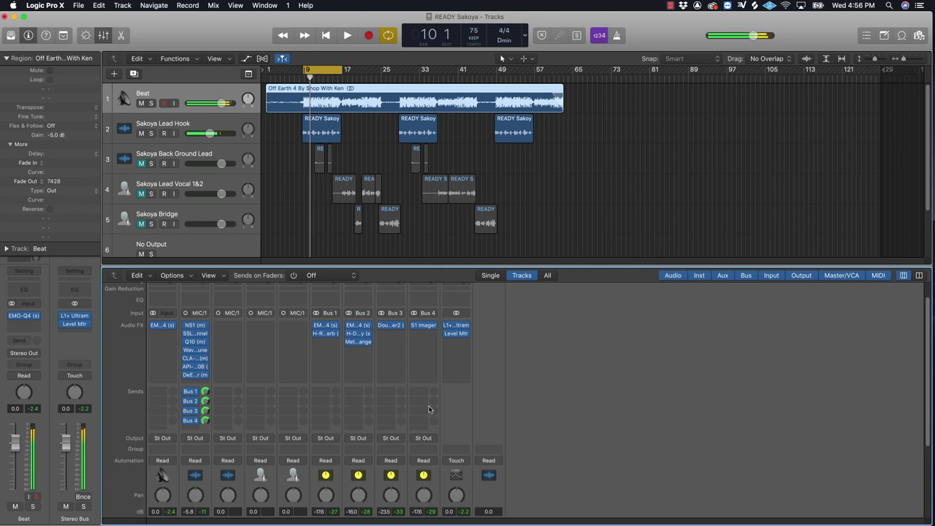
{"action": "scroll", "coordinate": [507, 414], "scroll_direction": "down", "scroll_amount": 1}
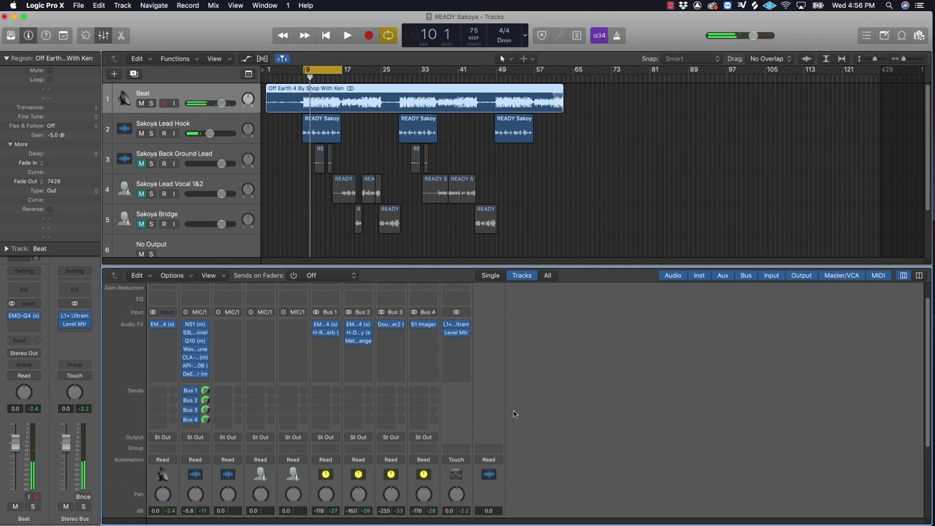
{"action": "scroll", "coordinate": [518, 416], "scroll_direction": "down", "scroll_amount": 1}
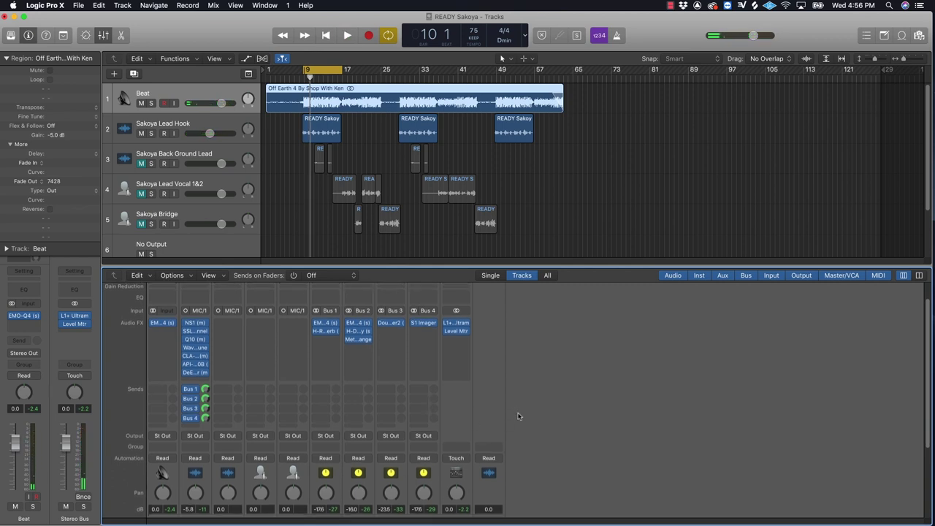
{"action": "scroll", "coordinate": [517, 415], "scroll_direction": "down", "scroll_amount": 5}
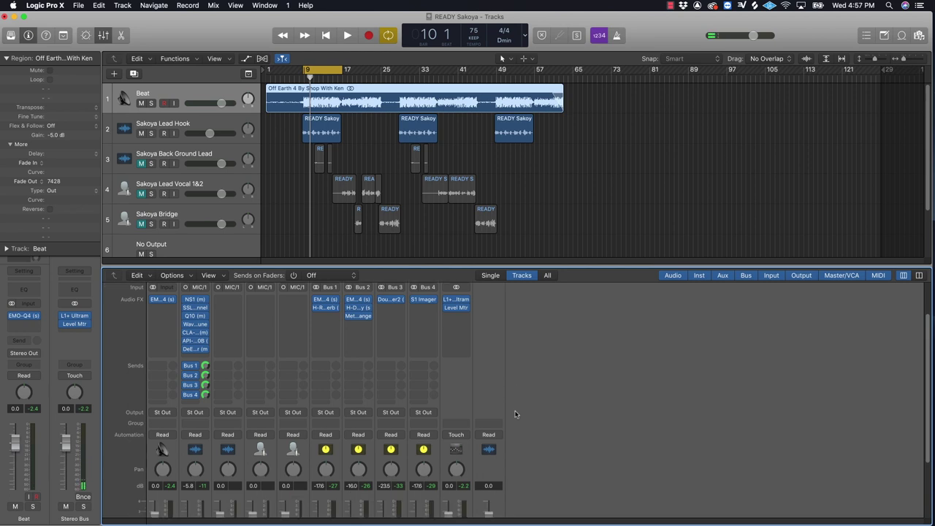
{"action": "scroll", "coordinate": [515, 414], "scroll_direction": "up", "scroll_amount": 5}
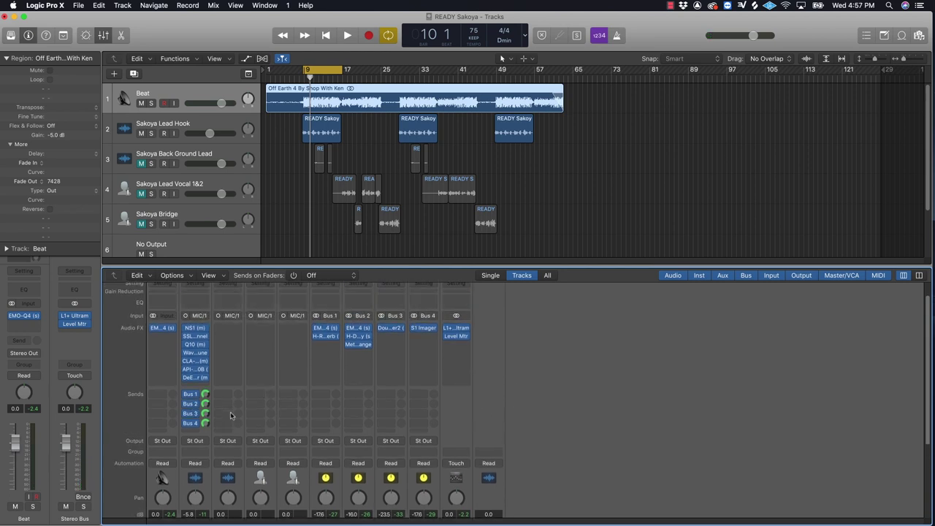
{"action": "scroll", "coordinate": [194, 321], "scroll_direction": "up", "scroll_amount": 3}
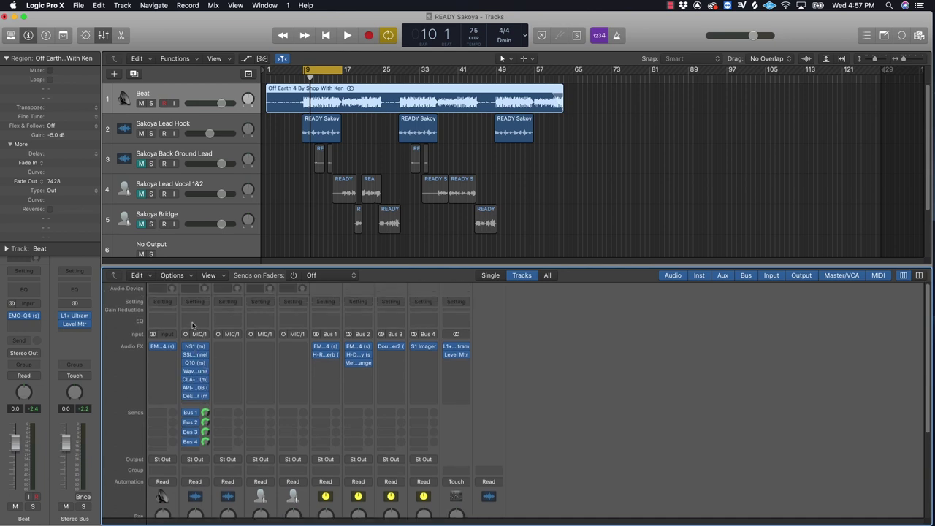
{"action": "left_click", "coordinate": [194, 302]}
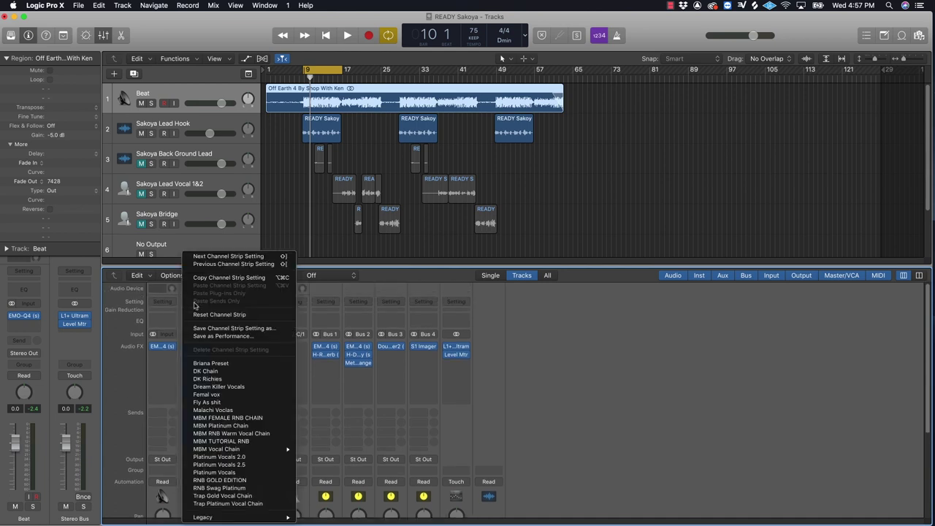
{"action": "left_click", "coordinate": [230, 279]}
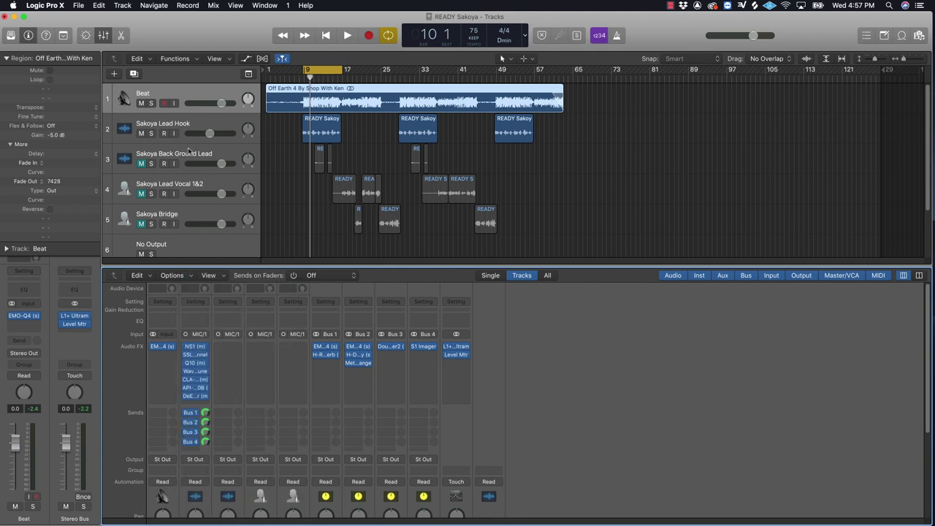
{"action": "left_click", "coordinate": [229, 303]}
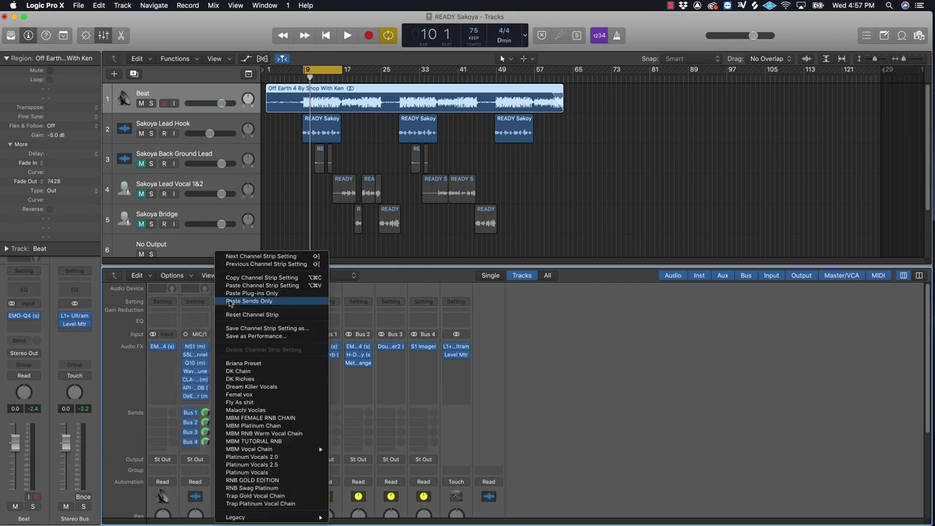
{"action": "left_click", "coordinate": [254, 286]}
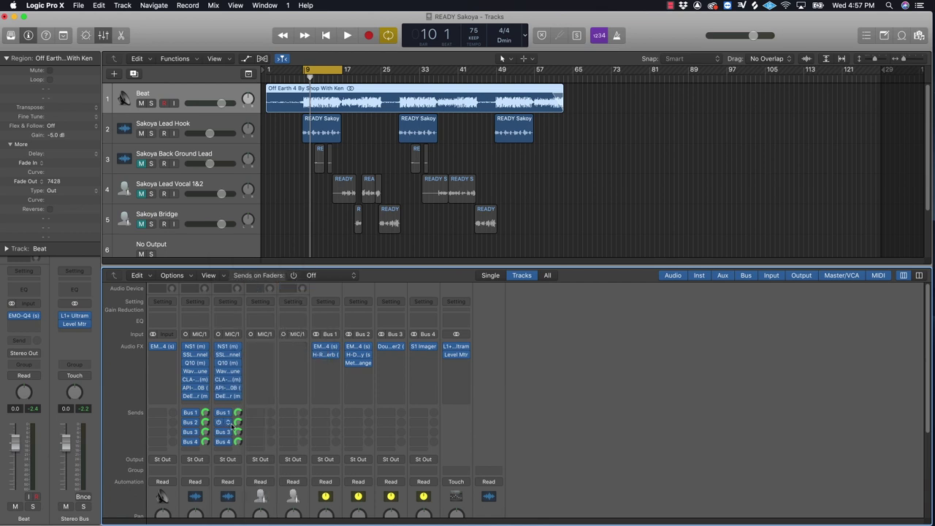
Set the band 1 high-pass frequency to 502 in the Back Ground Lead's Q10 equalizer and close its window
{"action": "scroll", "coordinate": [219, 383], "scroll_direction": "down", "scroll_amount": 2}
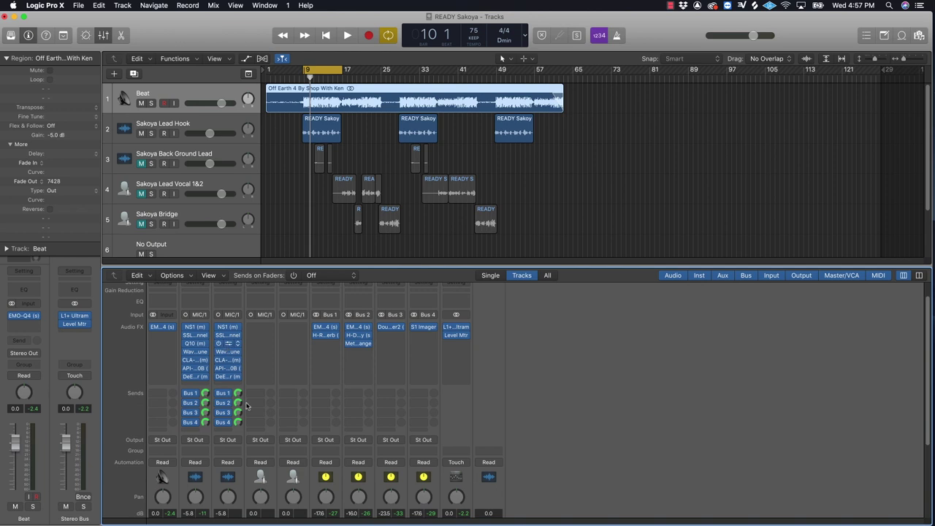
{"action": "left_click_drag", "start_coordinate": [307, 53], "coordinate": [595, 143]}
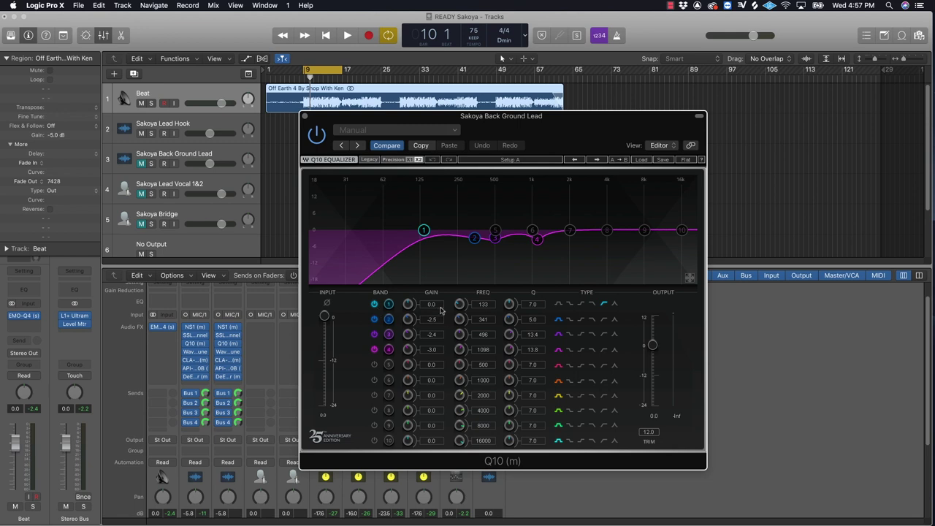
{"action": "left_click_drag", "start_coordinate": [480, 305], "coordinate": [480, 279]}
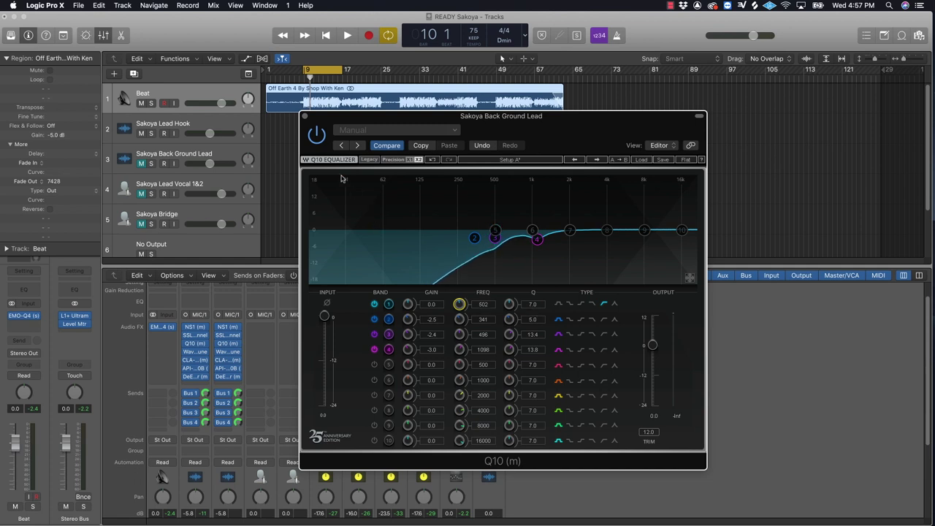
{"action": "left_click", "coordinate": [305, 117]}
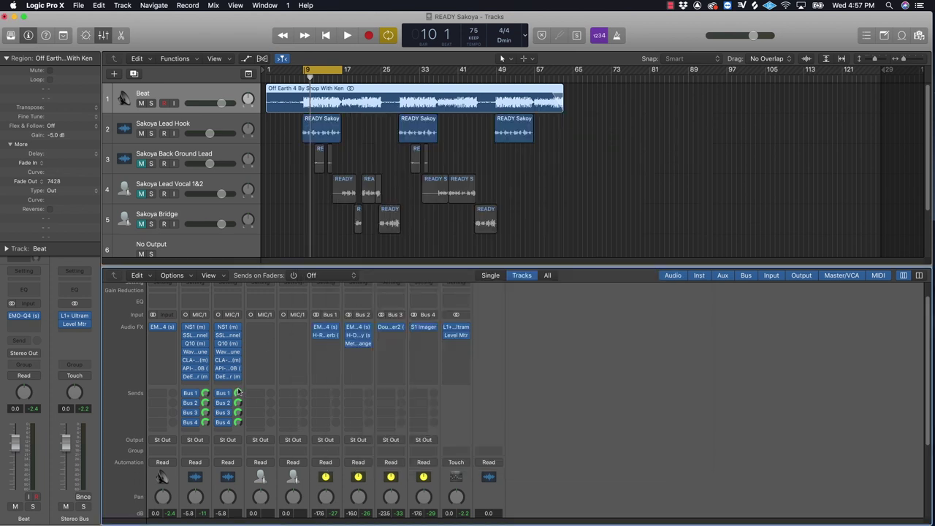
Set the linked speed and note transition to 0.1 ms in the Back Ground Lead's Waves Tune Real-Time and close its window
{"action": "left_click", "coordinate": [228, 351]}
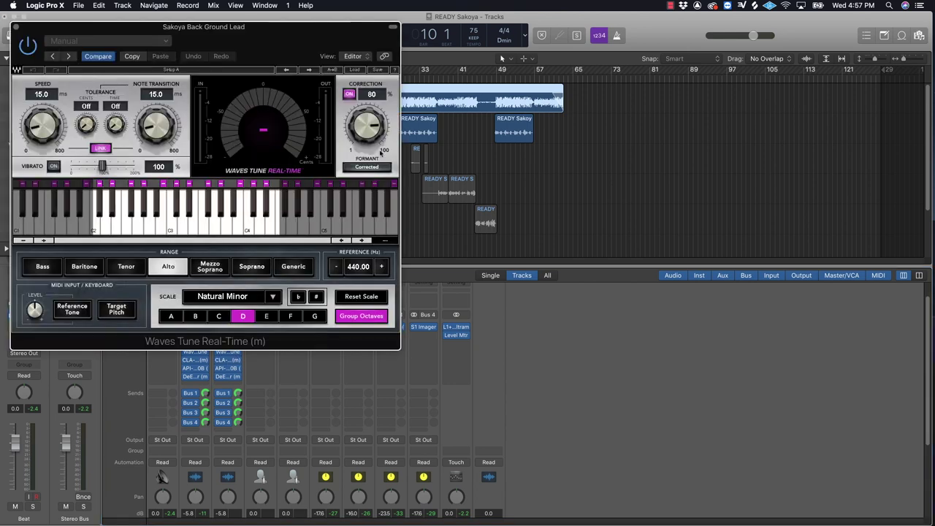
{"action": "left_click_drag", "start_coordinate": [301, 46], "coordinate": [679, 80]}
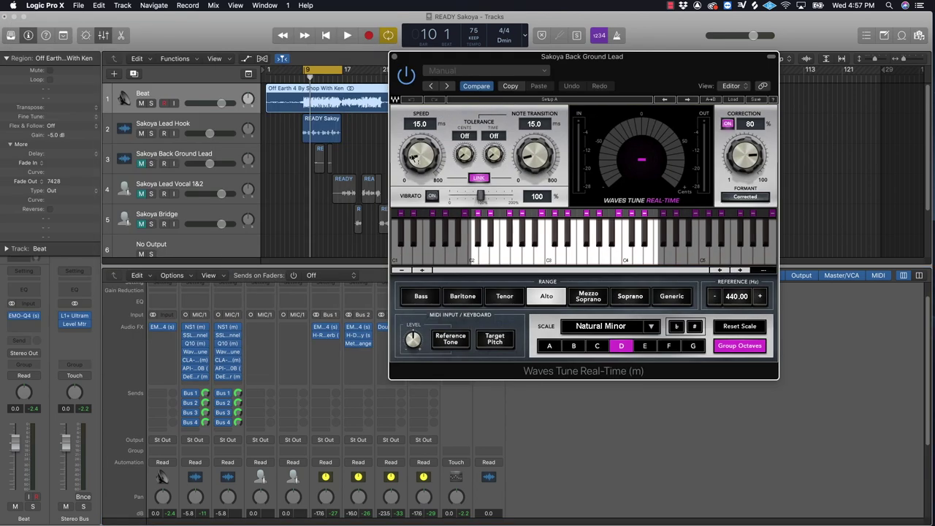
{"action": "left_click_drag", "start_coordinate": [414, 157], "coordinate": [423, 159]}
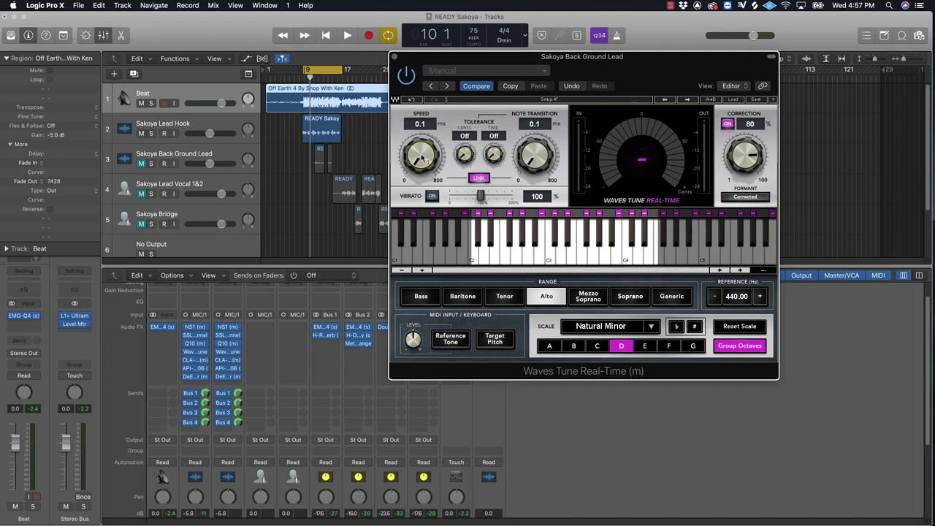
{"action": "left_click", "coordinate": [395, 57]}
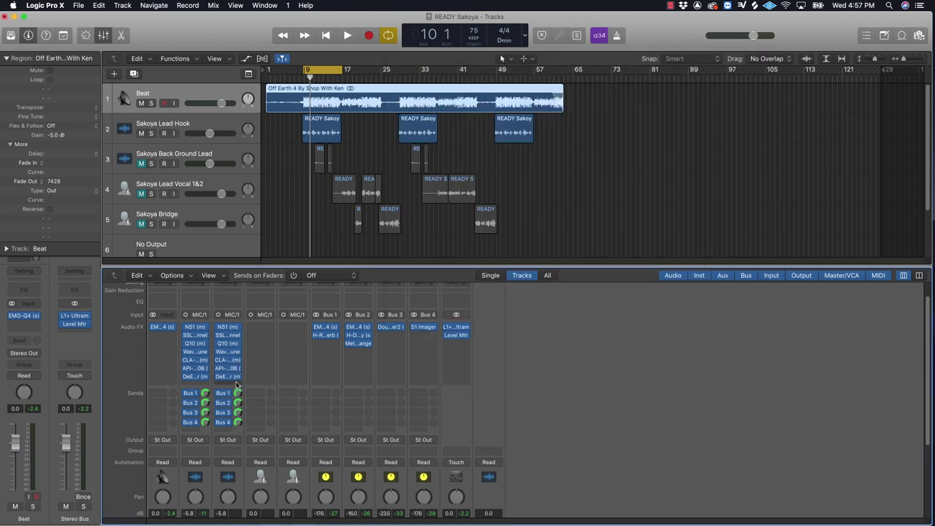
Insert Waves MetaFlanger (m) in the next free effect slot of the Back Ground Lead, adjust its Mix amount, and close its window
{"action": "left_click", "coordinate": [236, 385]}
{"action": "mouse_move", "coordinate": [249, 518]}
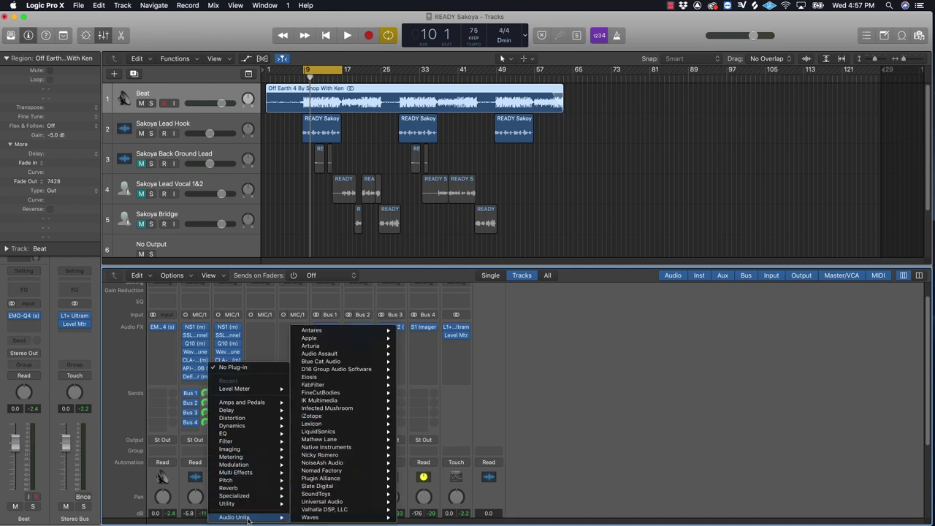
{"action": "mouse_move", "coordinate": [321, 517]}
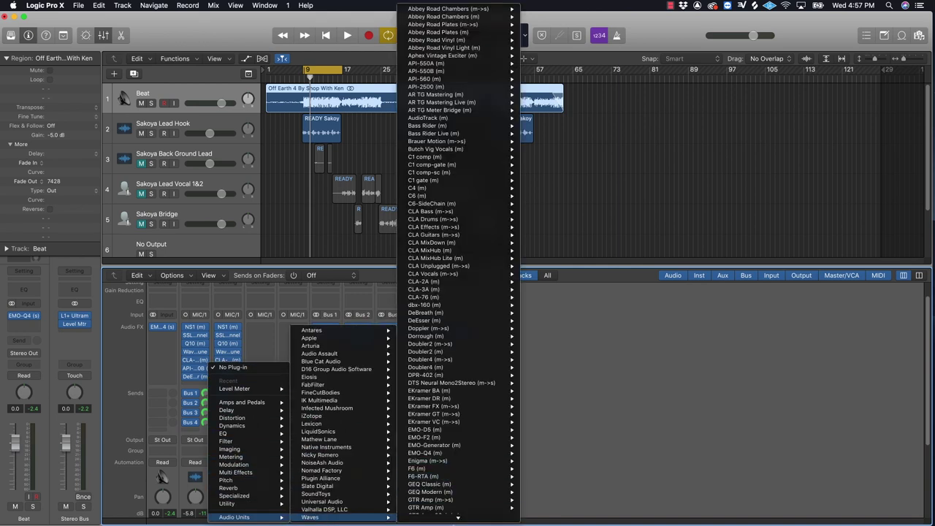
{"action": "mouse_move", "coordinate": [457, 515]}
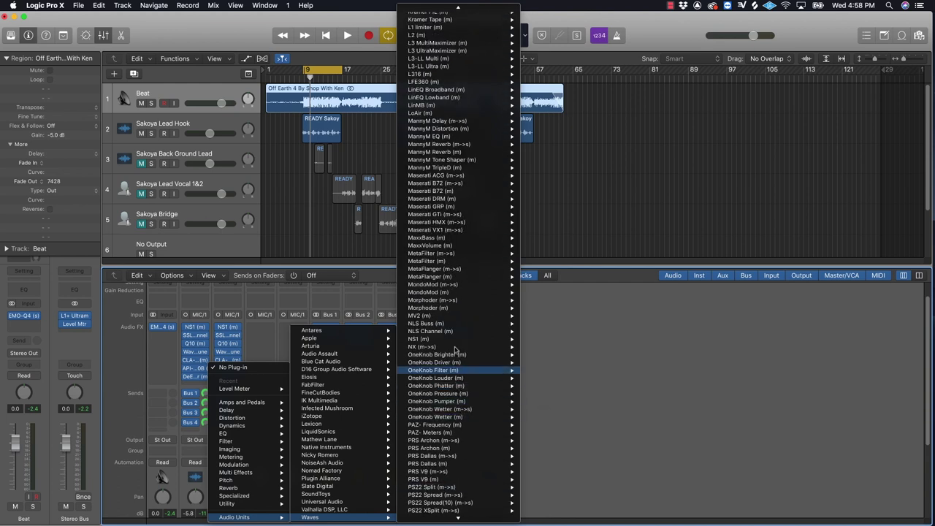
{"action": "left_click", "coordinate": [452, 279]}
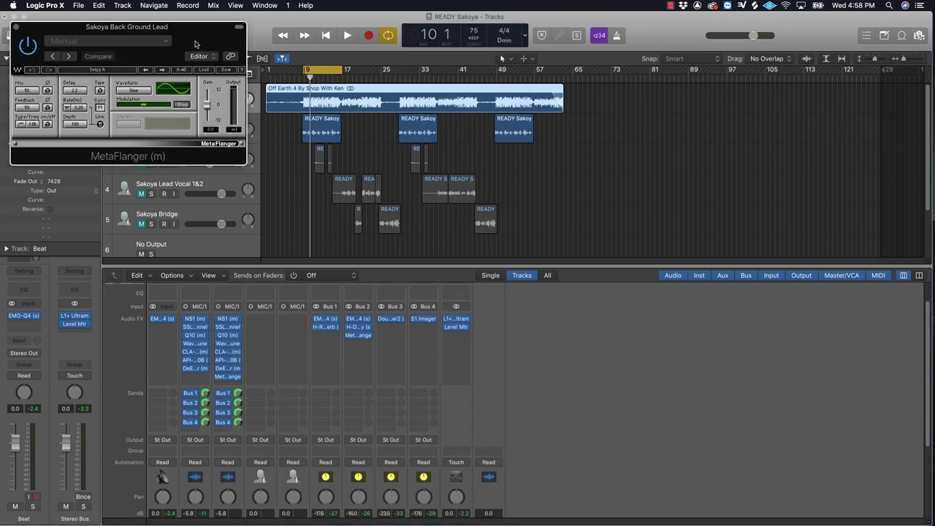
{"action": "left_click_drag", "start_coordinate": [176, 35], "coordinate": [526, 173]}
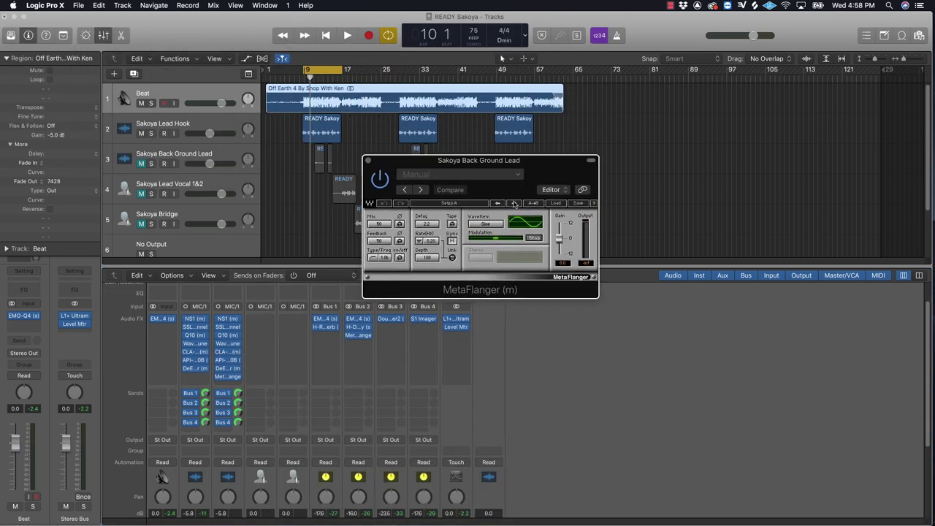
{"action": "left_click_drag", "start_coordinate": [389, 227], "coordinate": [389, 232]}
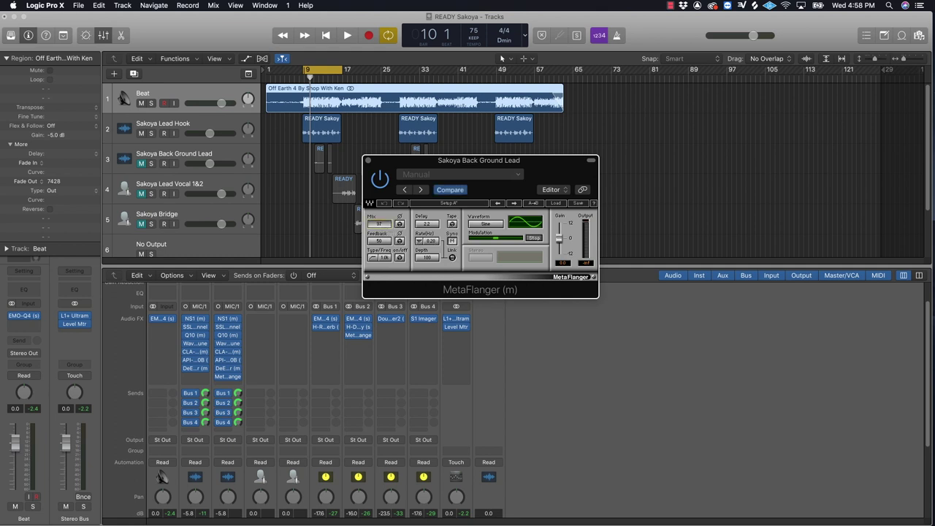
{"action": "left_click", "coordinate": [368, 161]}
Unmute the Back Ground Lead channel and lower its fader to -6.8 dB during playback
{"action": "scroll", "coordinate": [247, 484], "scroll_direction": "down", "scroll_amount": 5}
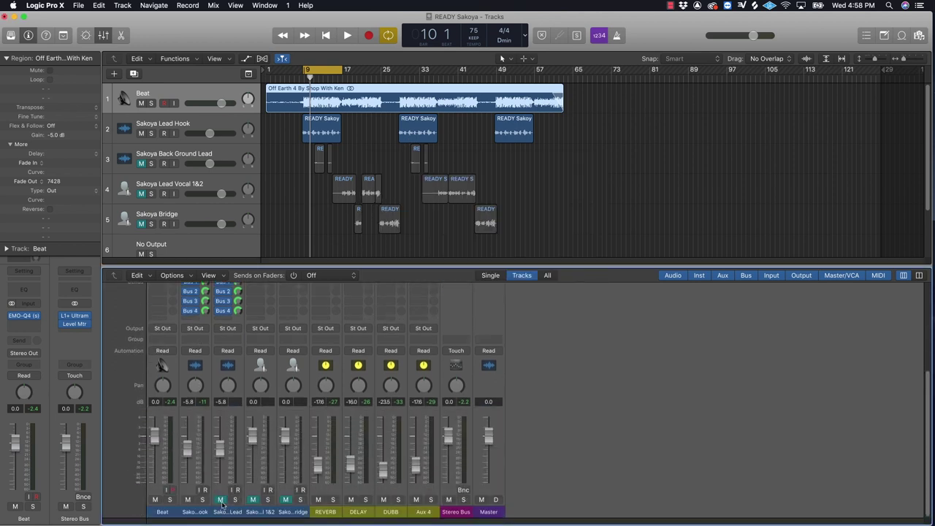
{"action": "left_click", "coordinate": [220, 500]}
{"action": "key", "text": "space"}
{"action": "mouse_move", "coordinate": [220, 458]}
{"action": "left_mouse_down"}
{"action": "mouse_move", "coordinate": [220, 449]}
{"action": "mouse_move", "coordinate": [187, 456]}
{"action": "mouse_move", "coordinate": [220, 462]}
{"action": "left_mouse_up"}
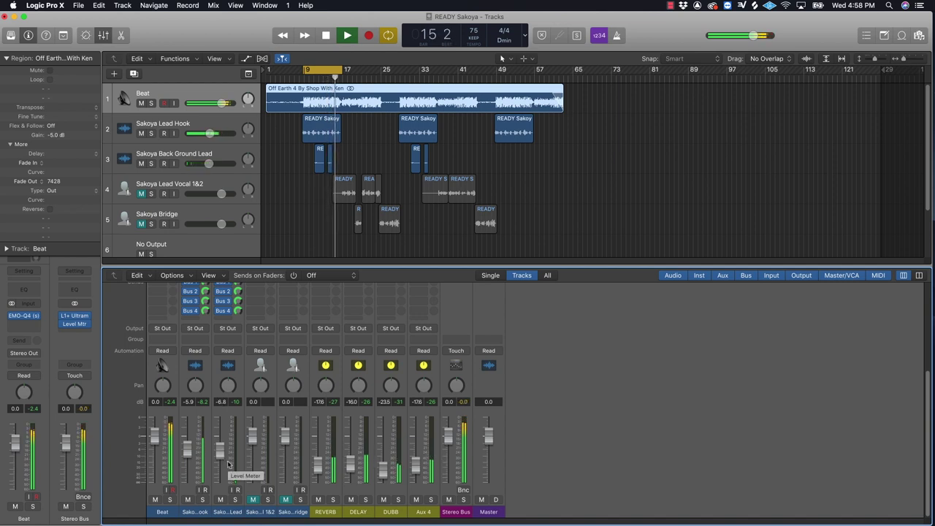
{"action": "key", "text": "space"}
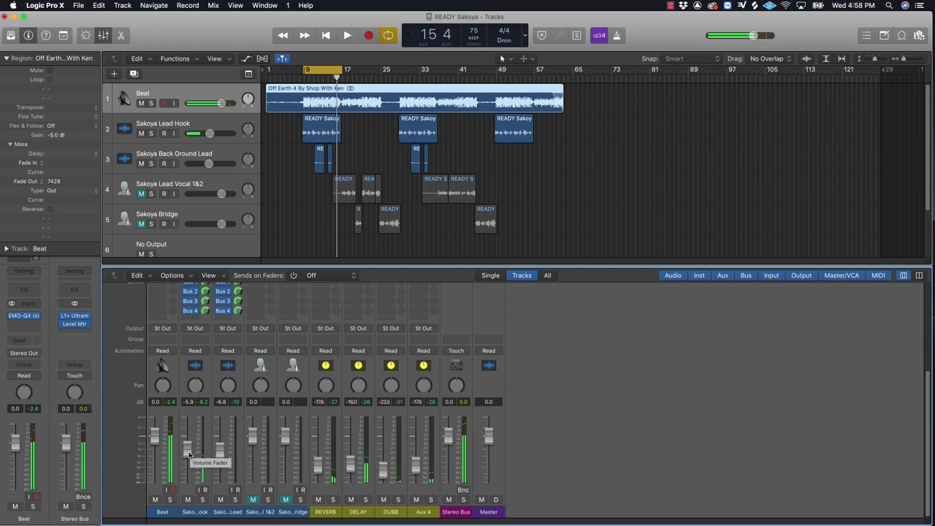
Resume playback, set the Back Ground Lead fader to -6.4 dB, and lower the DELAY aux fader to -17.0 dB
{"action": "key", "text": "space"}
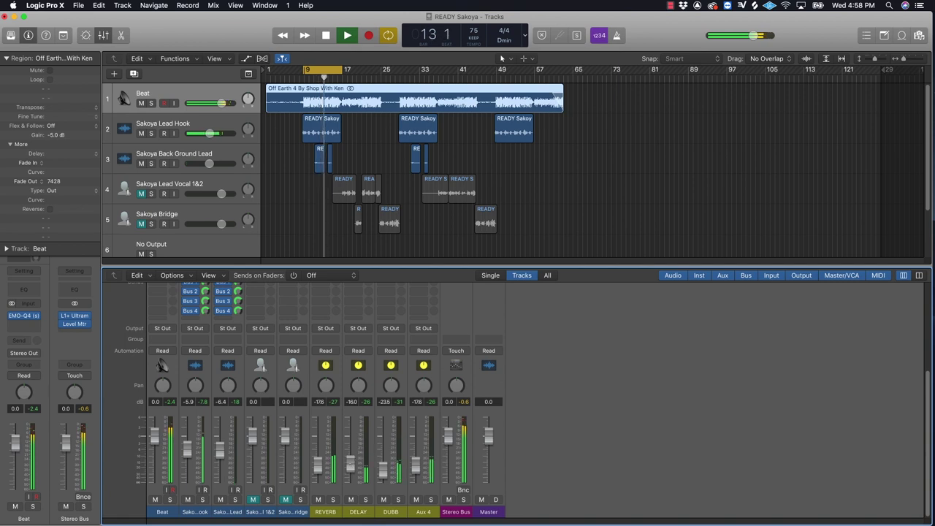
{"action": "left_click_drag", "start_coordinate": [350, 464], "coordinate": [352, 469]}
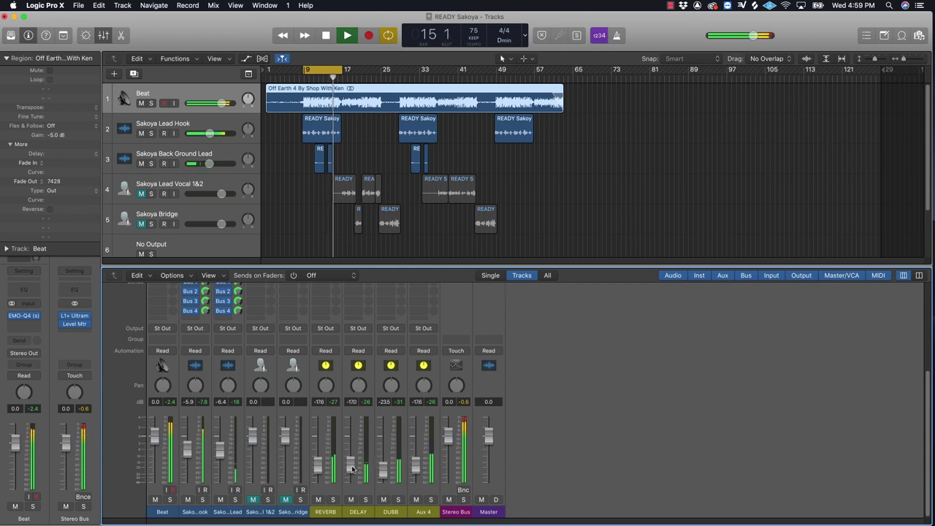
{"action": "scroll", "coordinate": [190, 368], "scroll_direction": "up", "scroll_amount": 5}
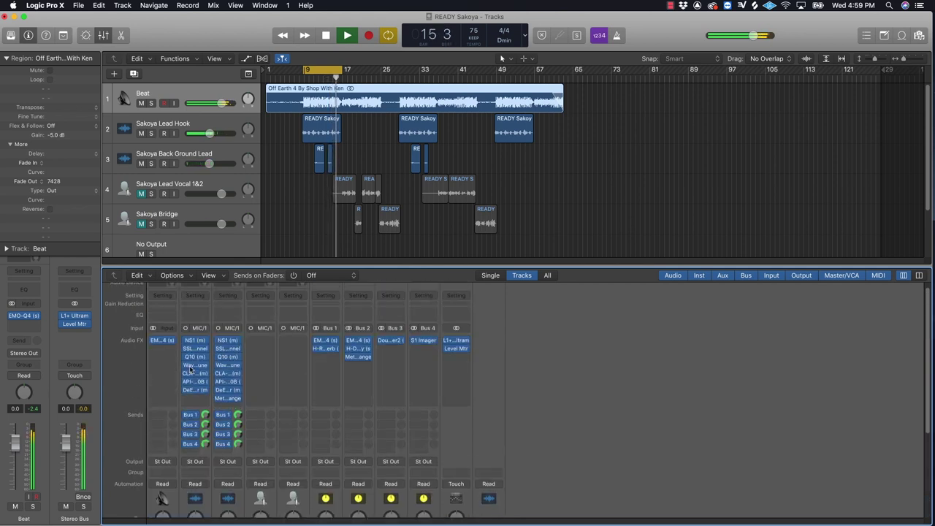
Raise the high-frequency band gain in the Lead Hook's API-550B equalizer, close its window, and lower the Lead Hook fader to -7.2 dB
{"action": "left_click", "coordinate": [195, 382]}
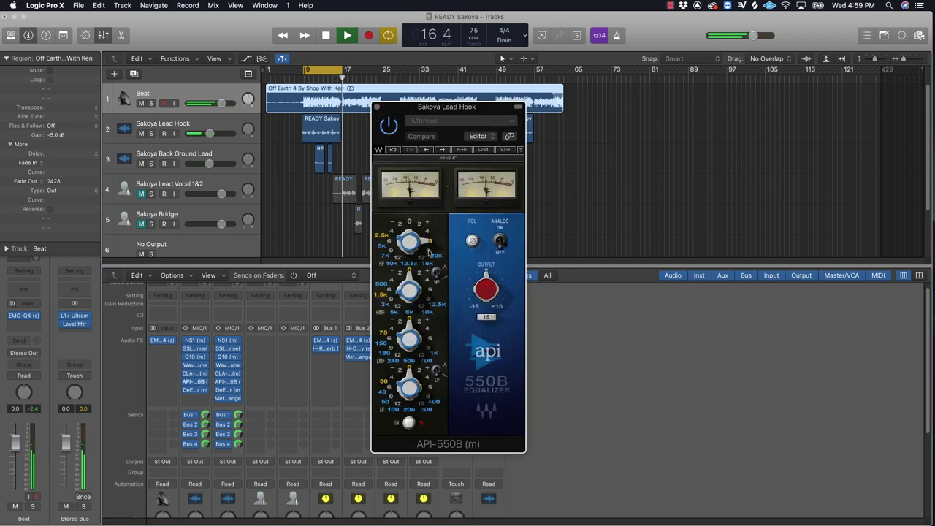
{"action": "scroll", "coordinate": [429, 253], "scroll_direction": "up", "scroll_amount": 2}
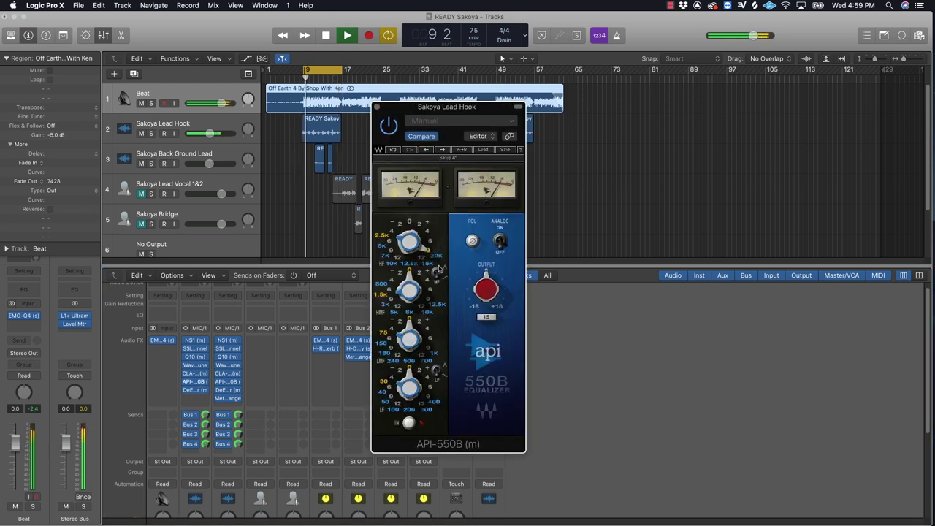
{"action": "left_click", "coordinate": [377, 108]}
{"action": "scroll", "coordinate": [274, 453], "scroll_direction": "down", "scroll_amount": 5}
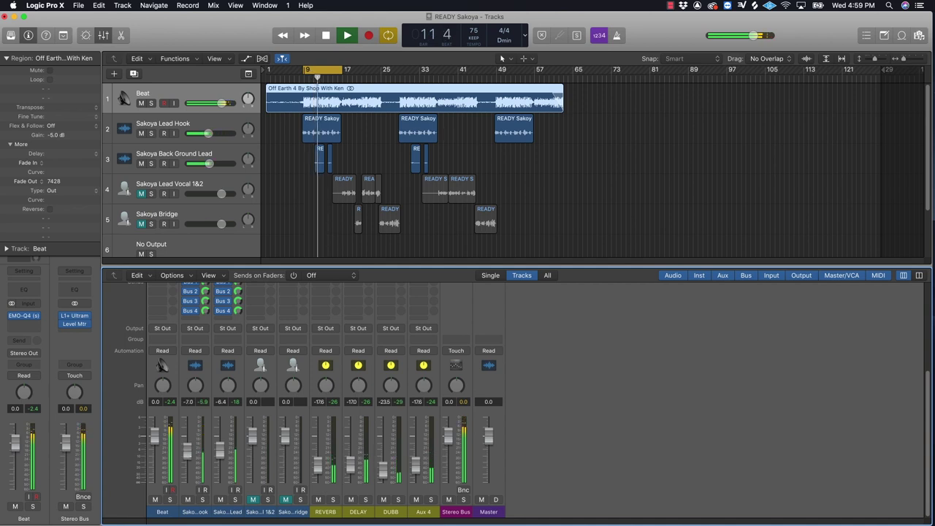
Adjust the high-frequency band gain in the Back Ground Lead's API-550B equalizer, close its window, and stop playback
{"action": "scroll", "coordinate": [212, 409], "scroll_direction": "up", "scroll_amount": 3}
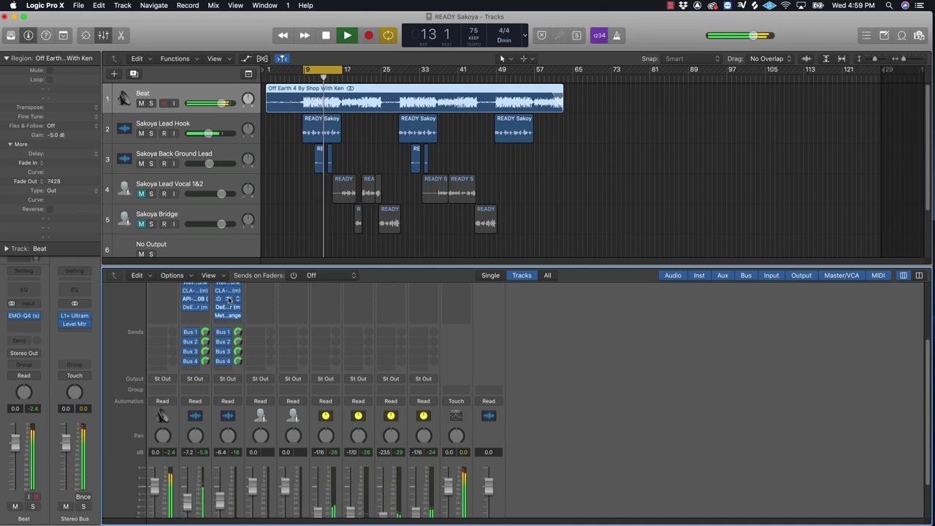
{"action": "left_click", "coordinate": [228, 299]}
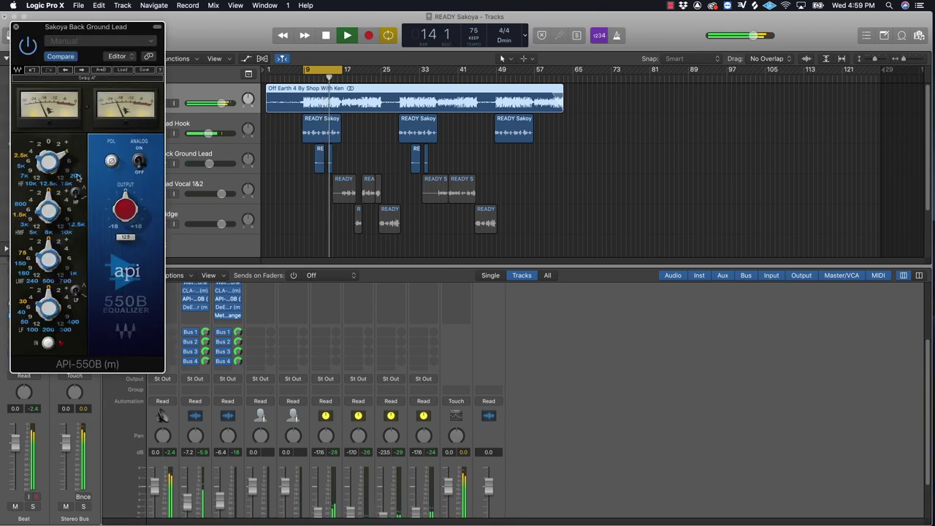
{"action": "left_click", "coordinate": [15, 26]}
{"action": "scroll", "coordinate": [199, 431], "scroll_direction": "down", "scroll_amount": 3}
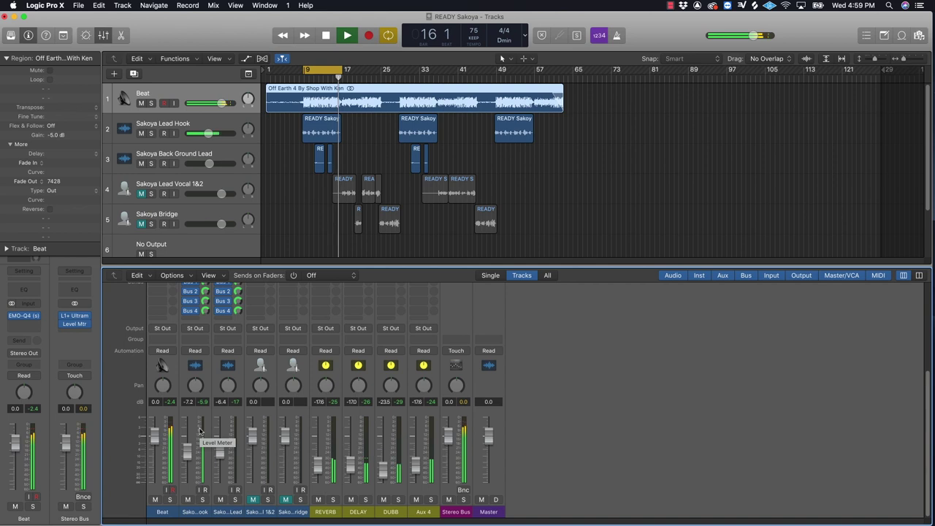
{"action": "key", "text": "space"}
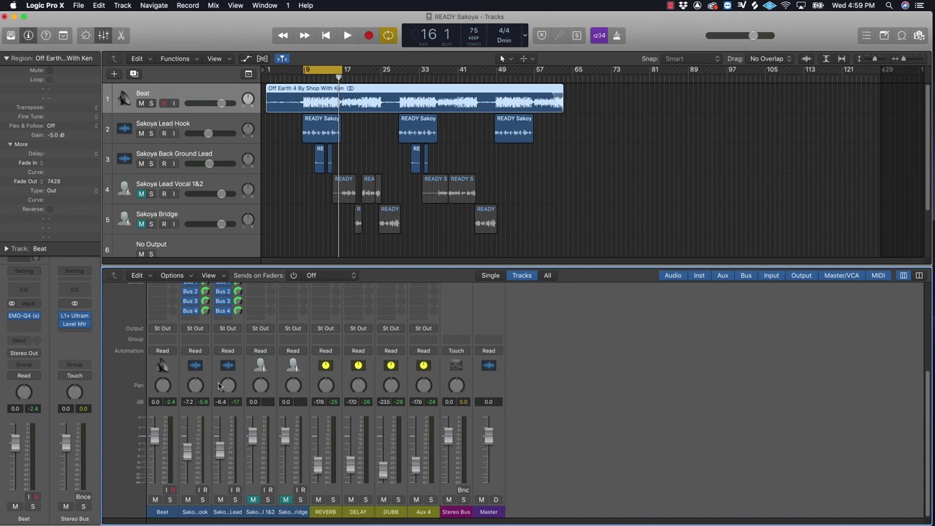
{"action": "scroll", "coordinate": [221, 387], "scroll_direction": "up", "scroll_amount": 5}
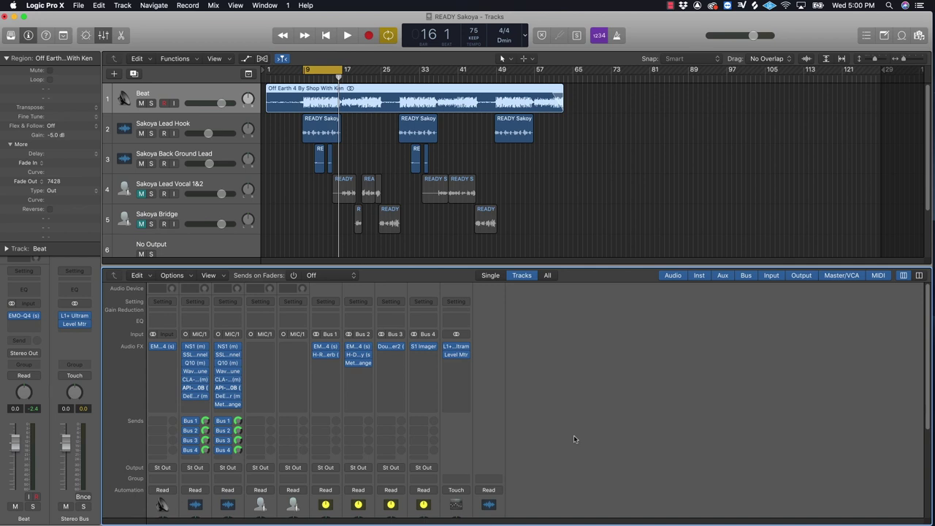
{"action": "scroll", "coordinate": [232, 409], "scroll_direction": "down", "scroll_amount": 3}
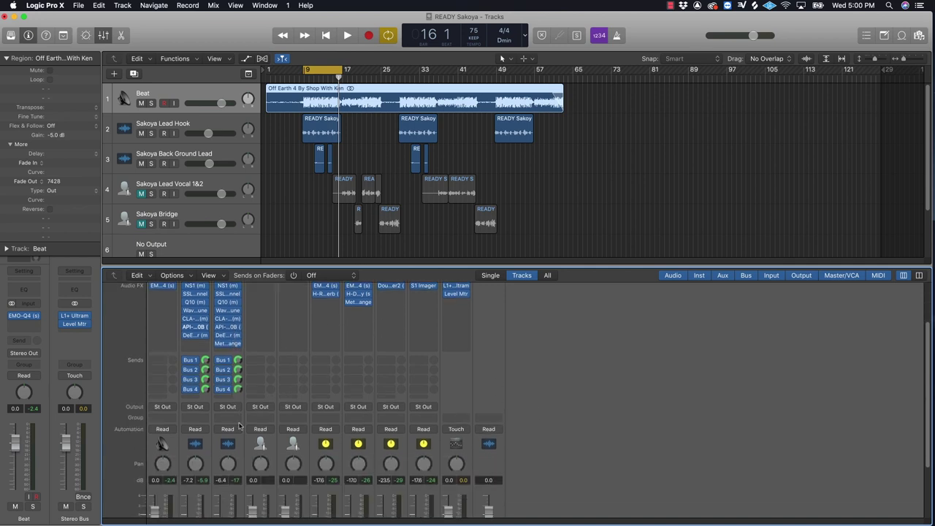
{"action": "scroll", "coordinate": [277, 428], "scroll_direction": "down", "scroll_amount": 3}
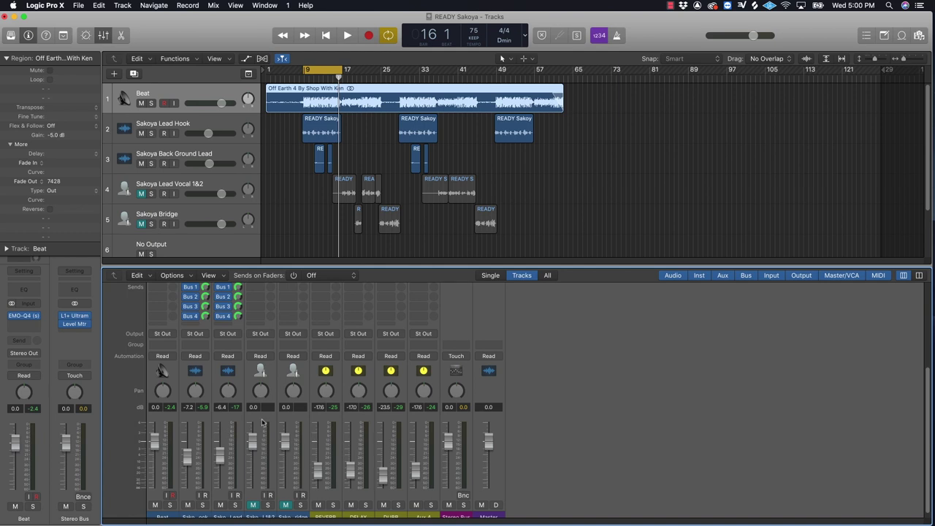
{"action": "scroll", "coordinate": [232, 425], "scroll_direction": "down", "scroll_amount": 1}
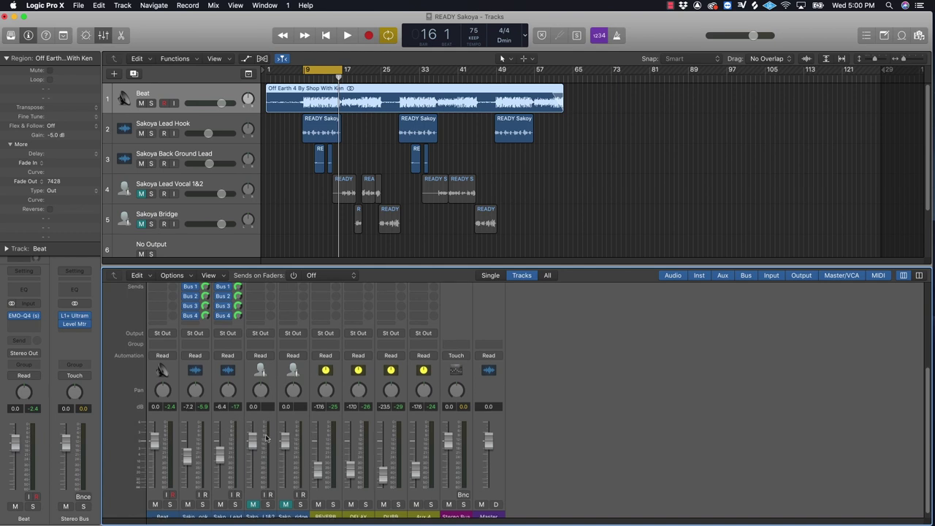
{"action": "scroll", "coordinate": [264, 445], "scroll_direction": "down", "scroll_amount": 1}
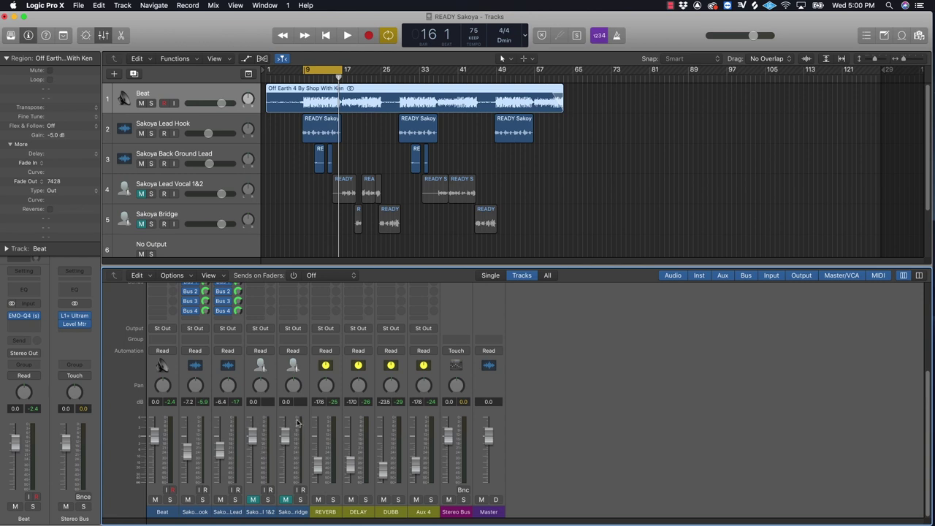
{"action": "scroll", "coordinate": [307, 438], "scroll_direction": "up", "scroll_amount": 5}
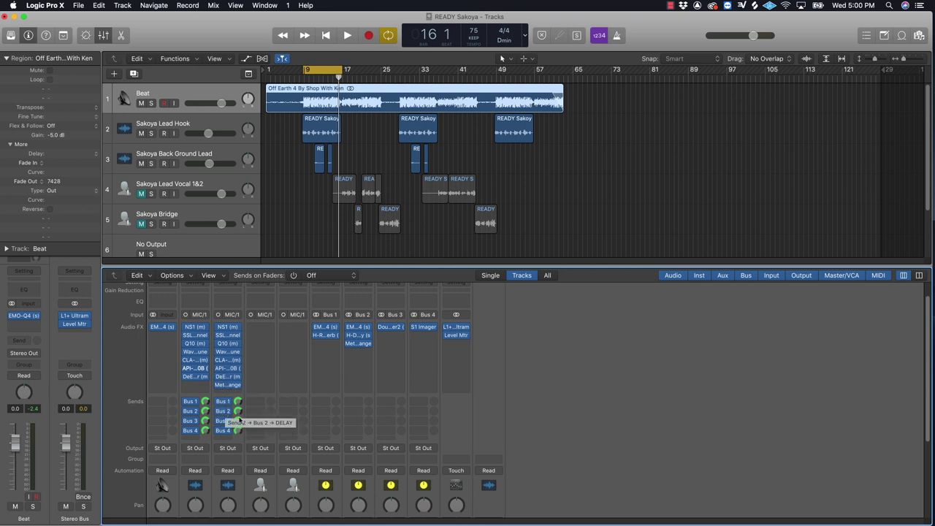
Look through the saved channel strip settings for the Lead Hook, including the MBM Vocal Chain presets, without loading one
{"action": "left_click", "coordinate": [202, 315]}
{"action": "left_click", "coordinate": [205, 300]}
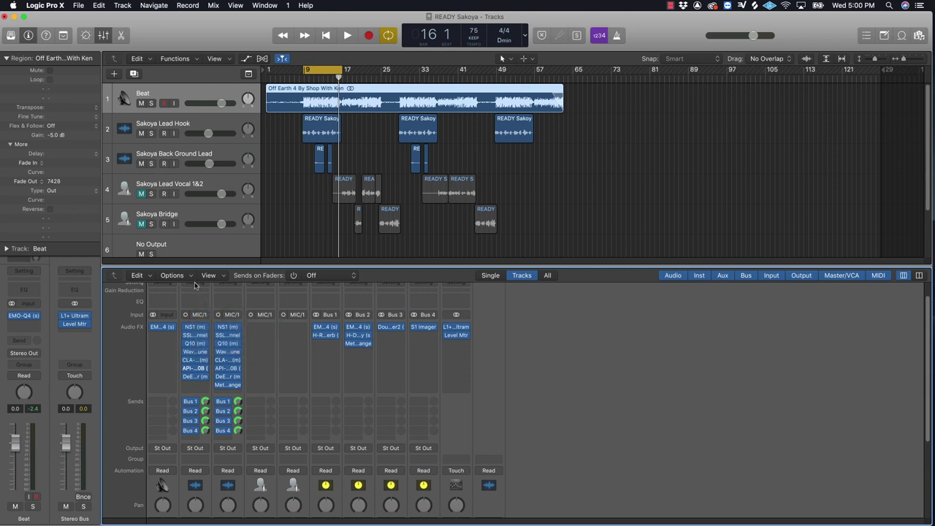
{"action": "left_click", "coordinate": [196, 285]}
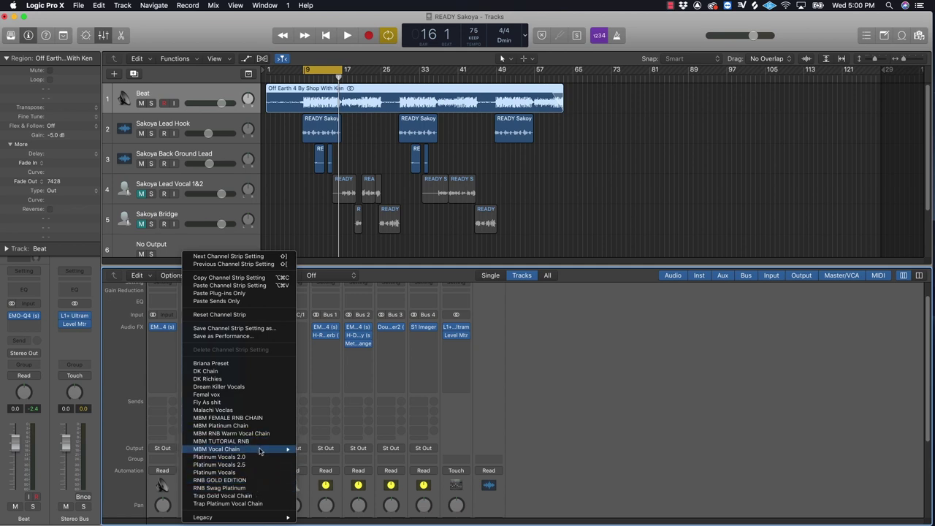
{"action": "mouse_move", "coordinate": [260, 451]}
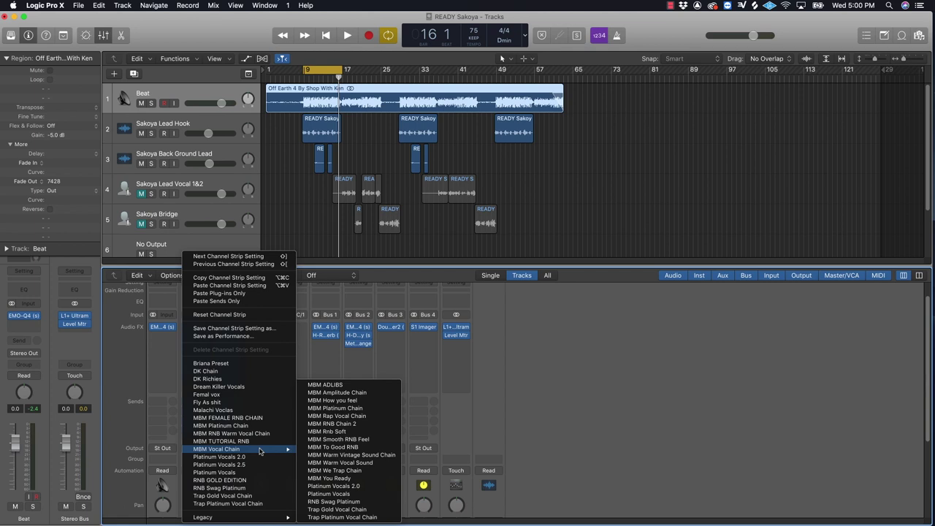
{"action": "left_click", "coordinate": [321, 447]}
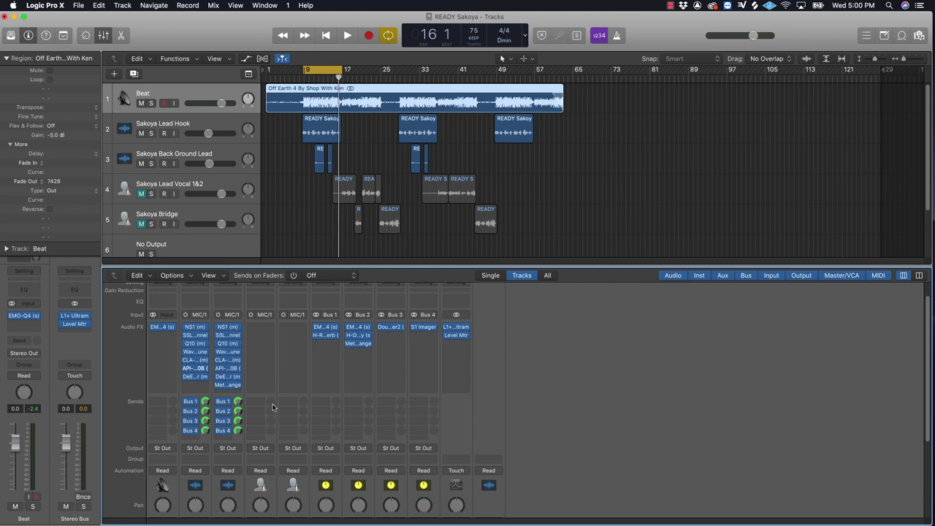
Restart playback and lower the Lead Hook fader to -7.4 dB
{"action": "scroll", "coordinate": [544, 418], "scroll_direction": "down", "scroll_amount": 3}
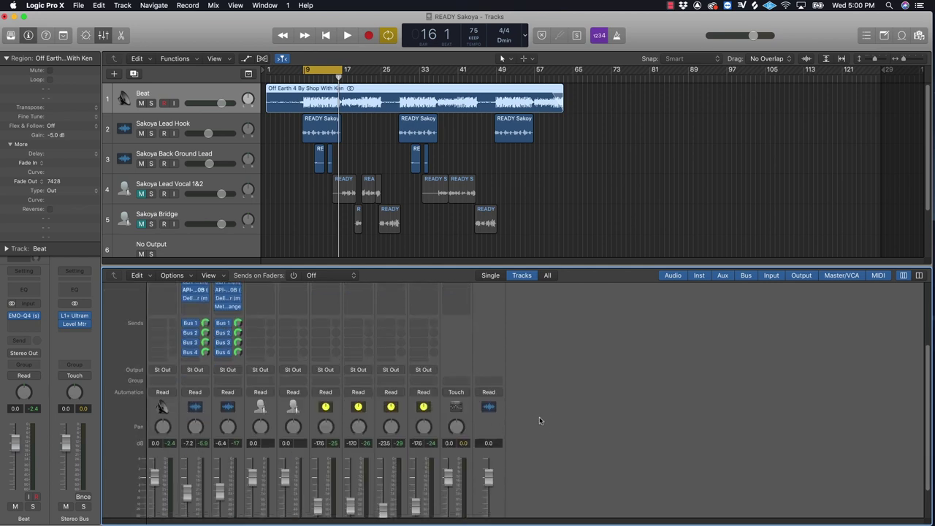
{"action": "scroll", "coordinate": [539, 420], "scroll_direction": "down", "scroll_amount": 2}
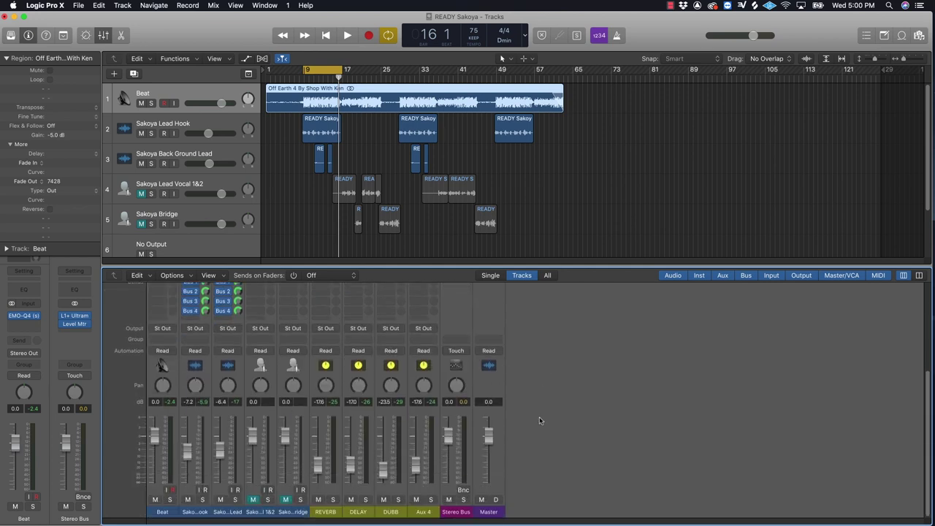
{"action": "scroll", "coordinate": [332, 400], "scroll_direction": "up", "scroll_amount": 5}
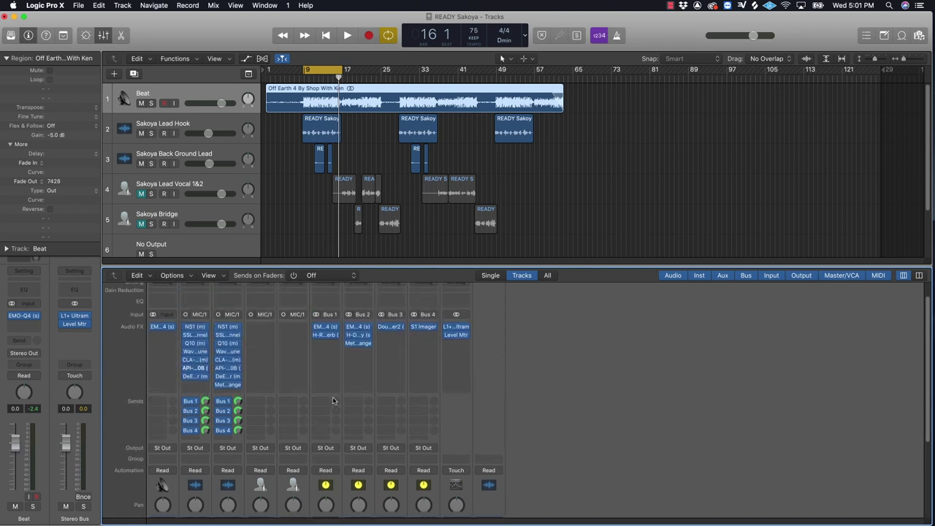
{"action": "key", "text": "space"}
{"action": "scroll", "coordinate": [314, 399], "scroll_direction": "down", "scroll_amount": 3}
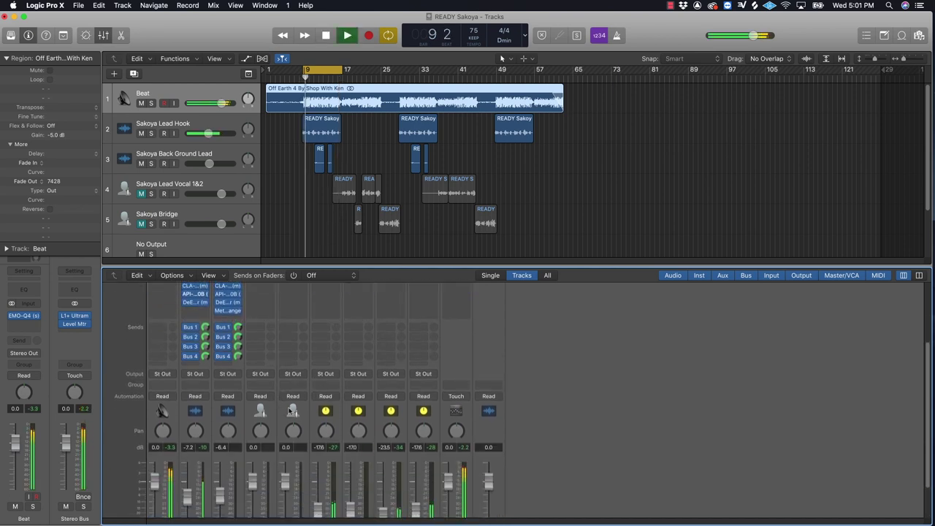
{"action": "scroll", "coordinate": [307, 402], "scroll_direction": "down", "scroll_amount": 2}
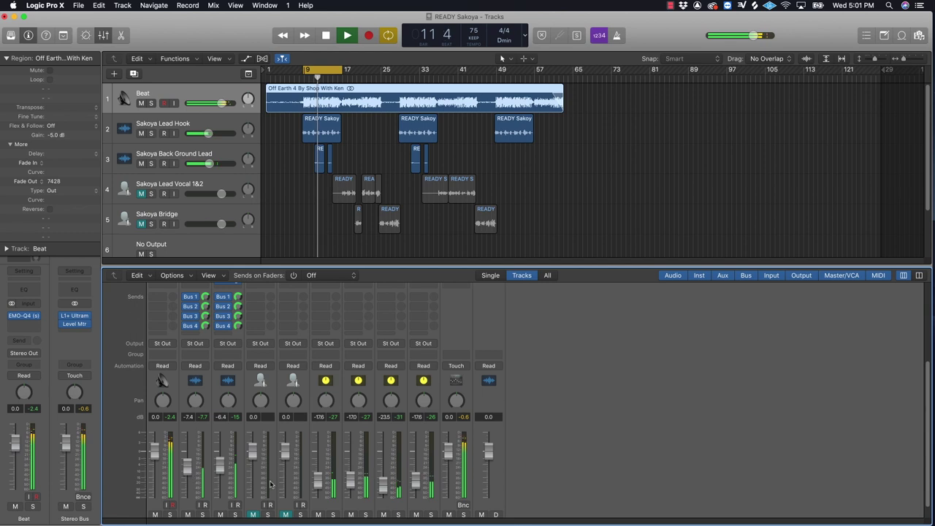
Raise the Back Ground Lead's Bus 2 send to +2.2 during playback and stop the song
{"action": "scroll", "coordinate": [235, 456], "scroll_direction": "up", "scroll_amount": 3}
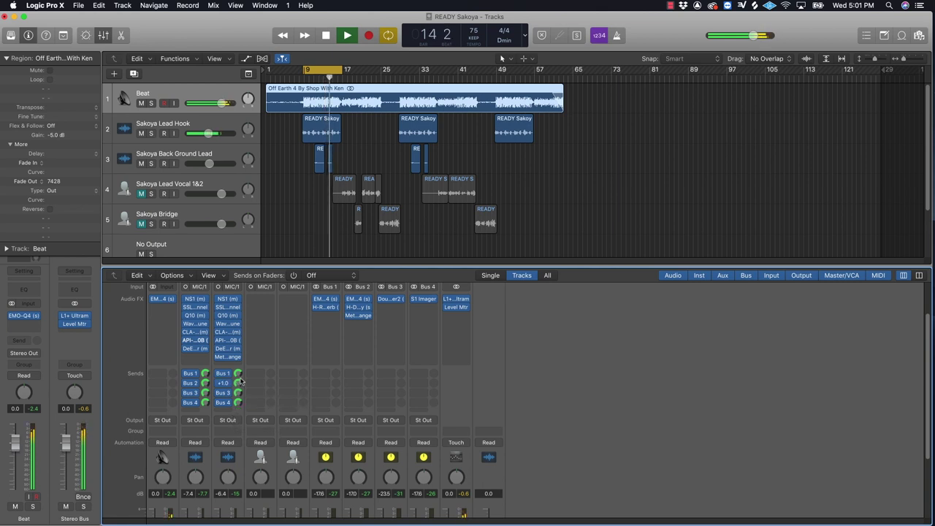
{"action": "left_click_drag", "start_coordinate": [238, 385], "coordinate": [243, 376]}
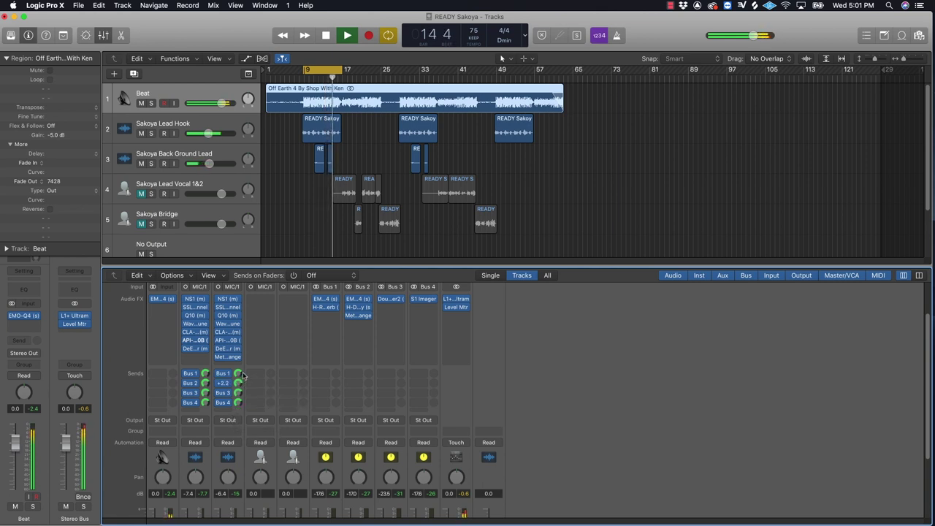
{"action": "scroll", "coordinate": [546, 447], "scroll_direction": "down", "scroll_amount": 3}
{"action": "scroll", "coordinate": [546, 447], "scroll_direction": "down", "scroll_amount": 2}
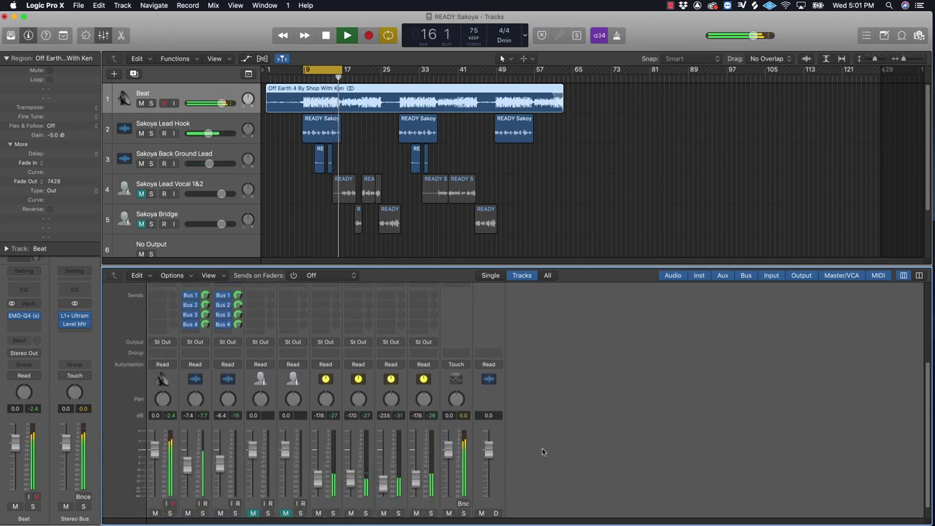
{"action": "key", "text": "space"}
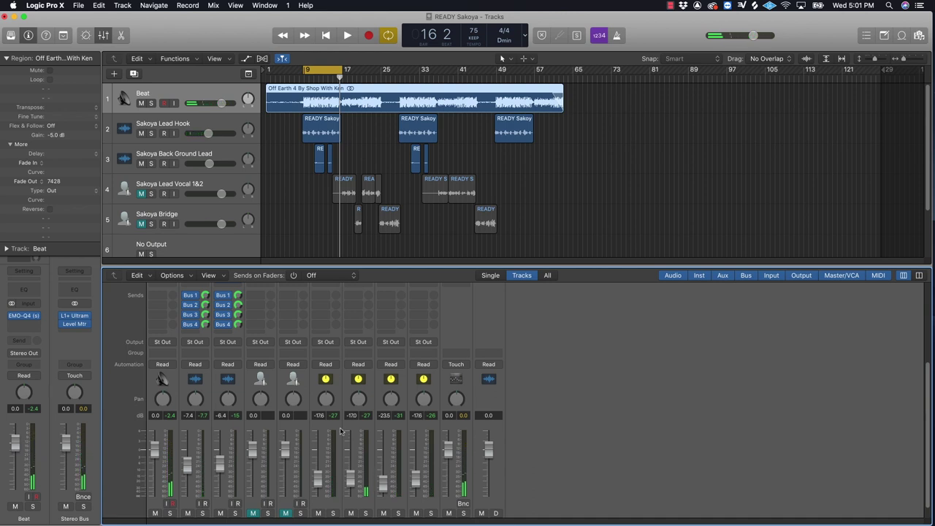
{"action": "scroll", "coordinate": [339, 431], "scroll_direction": "up", "scroll_amount": 5}
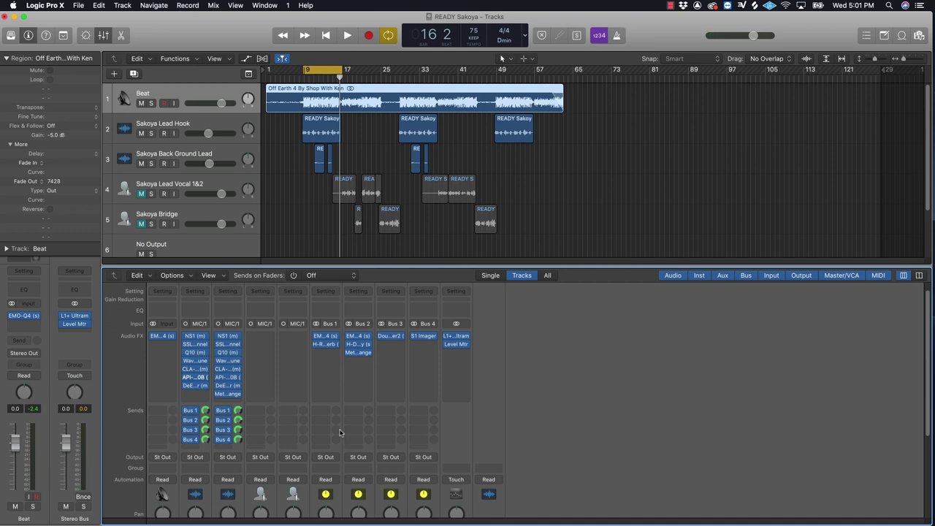
{"action": "left_click", "coordinate": [195, 293]}
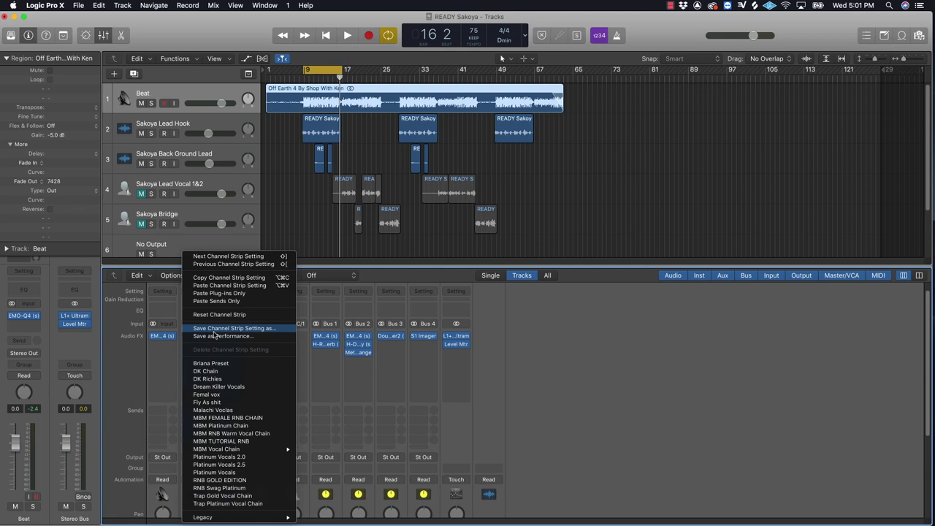
{"action": "left_click", "coordinate": [623, 414]}
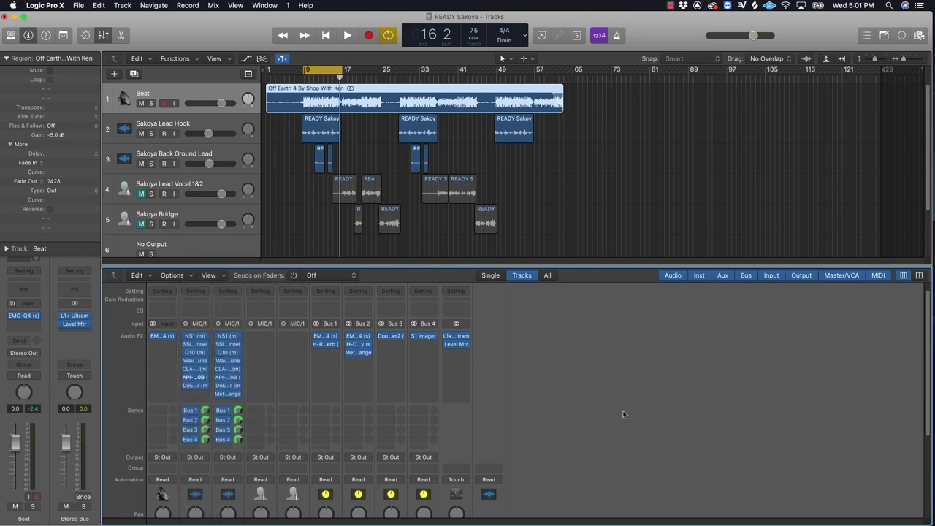